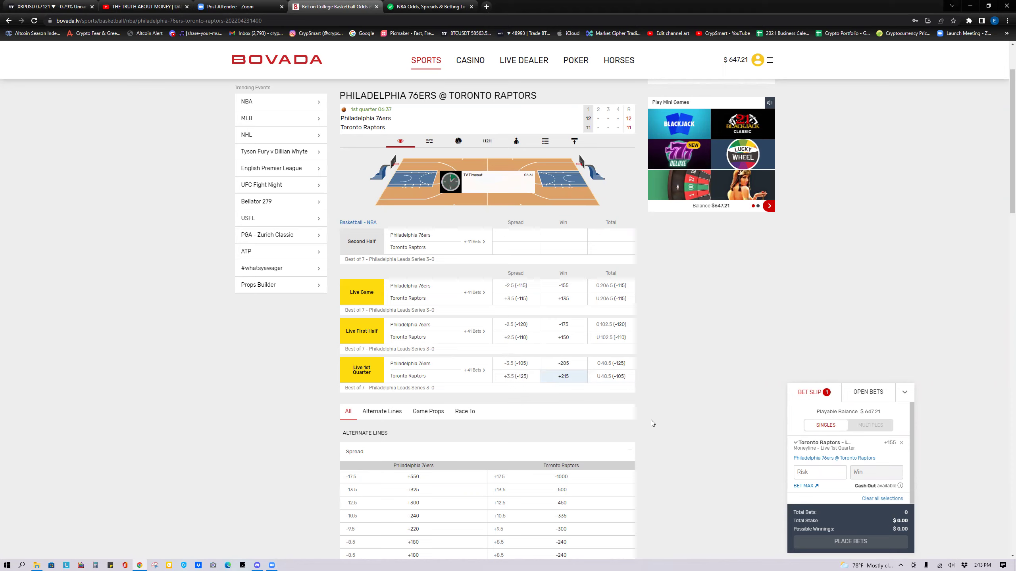
Check the Action Network NBA sharp picks, and bet $10 on the Toronto Raptors live 1st quarter moneyline on Bovada
{"action": "left_click", "coordinate": [52, 4]}
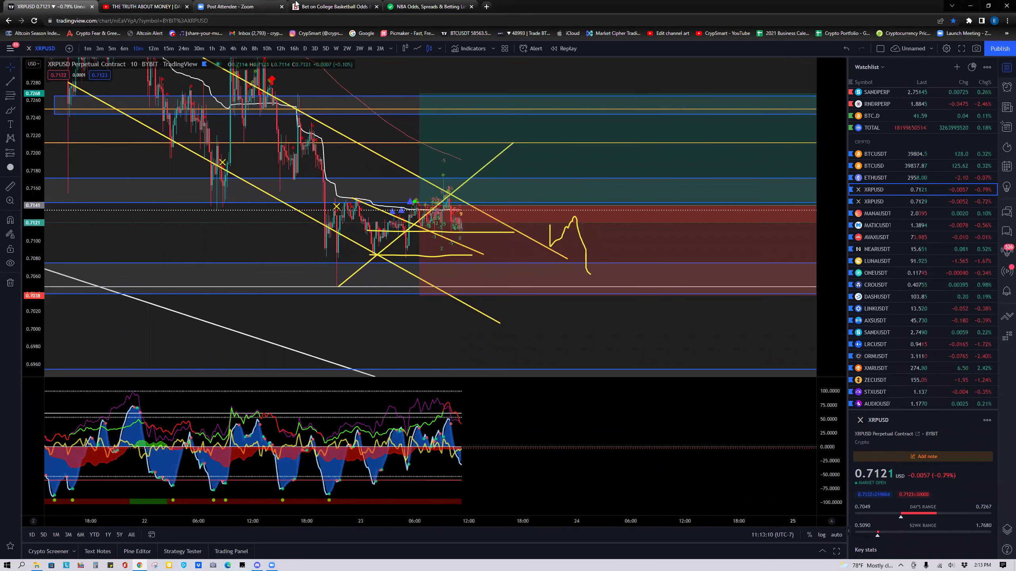
{"action": "left_click", "coordinate": [311, 7]}
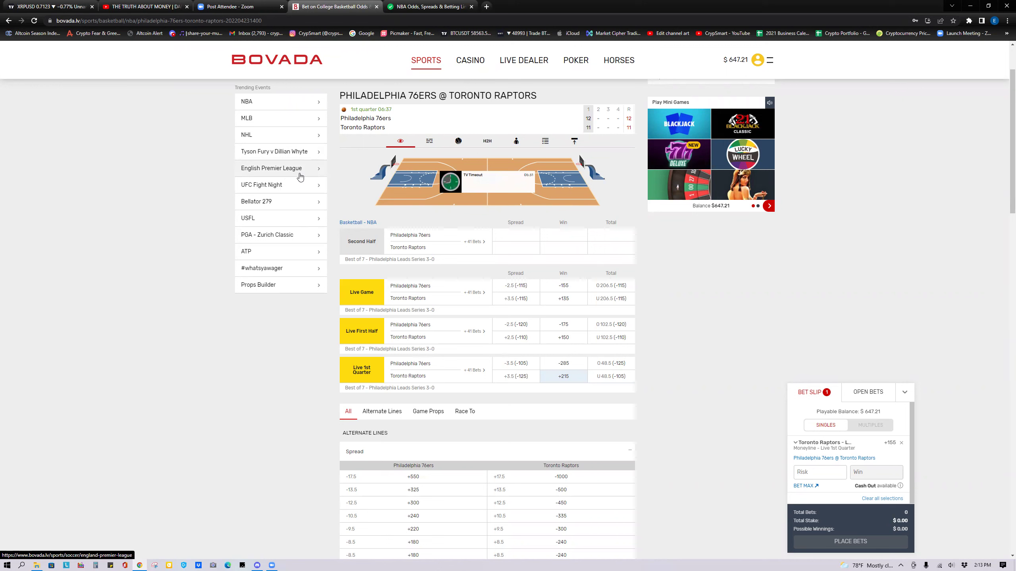
{"action": "left_click", "coordinate": [435, 6]}
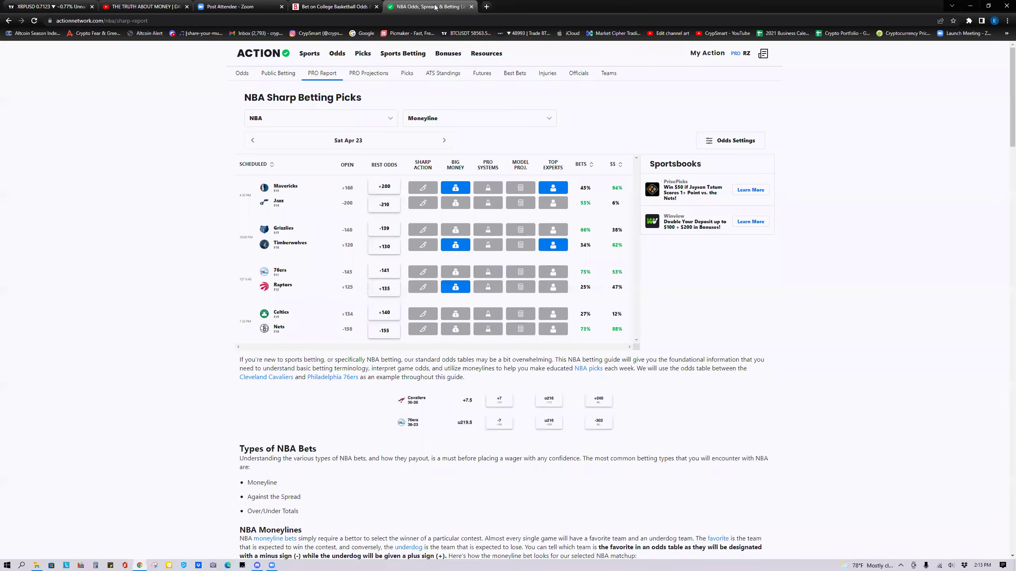
{"action": "left_click", "coordinate": [336, 6]}
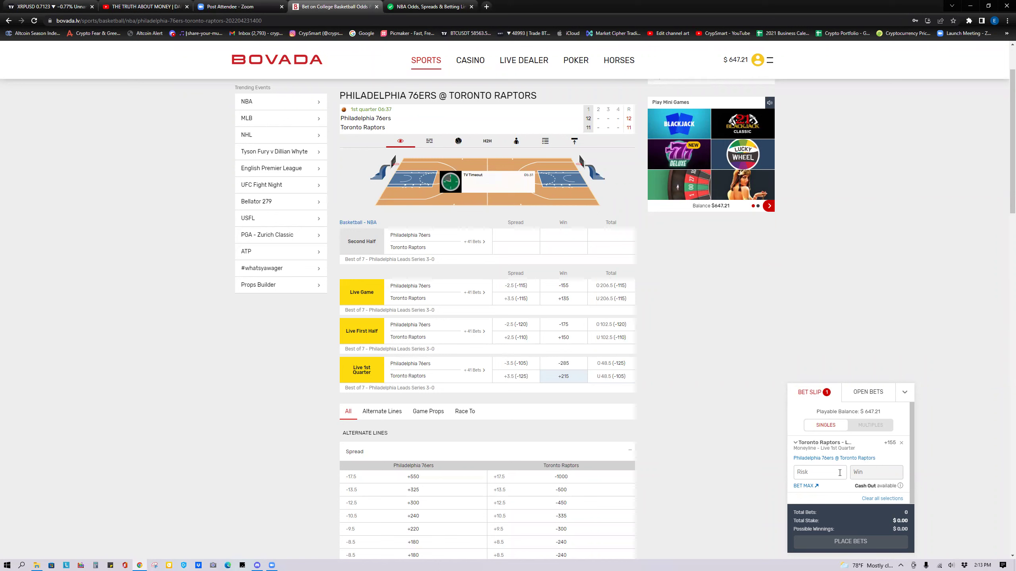
{"action": "type", "text": "10"}
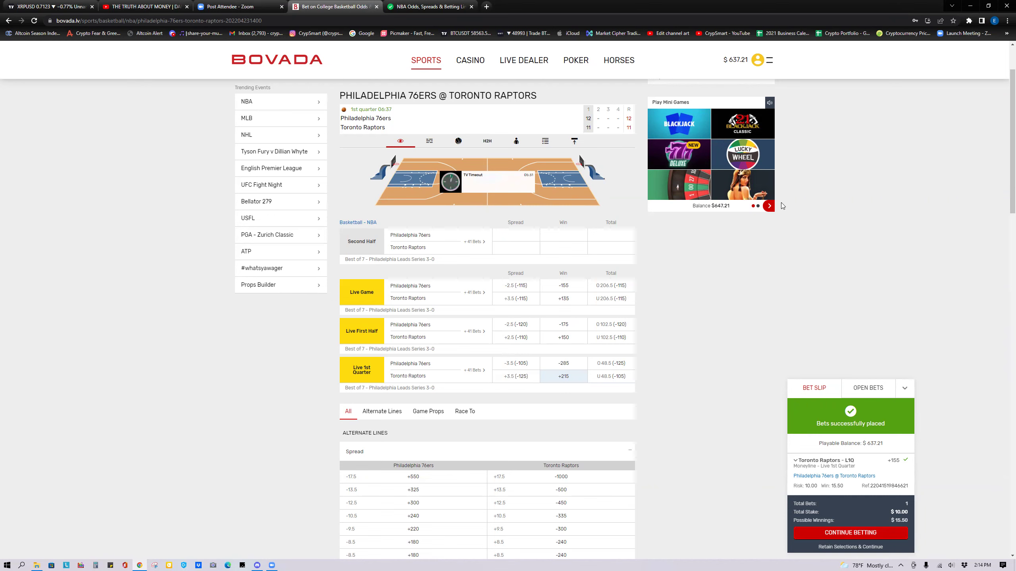
Decline to keep the microphone and speaker muted in the feedback loop dialog over the YouTube page
{"action": "left_click", "coordinate": [67, 7]}
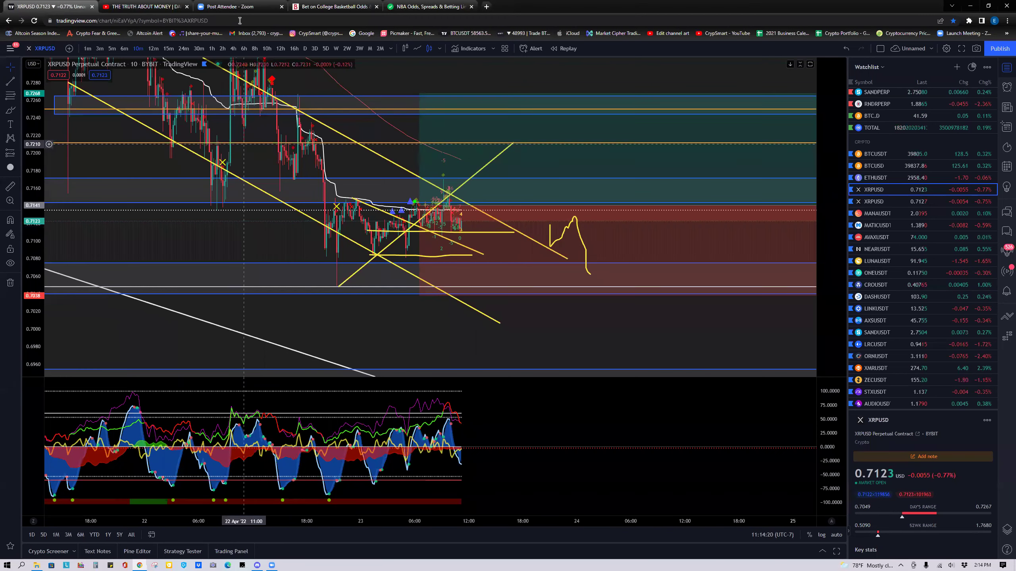
{"action": "left_click", "coordinate": [151, 8]}
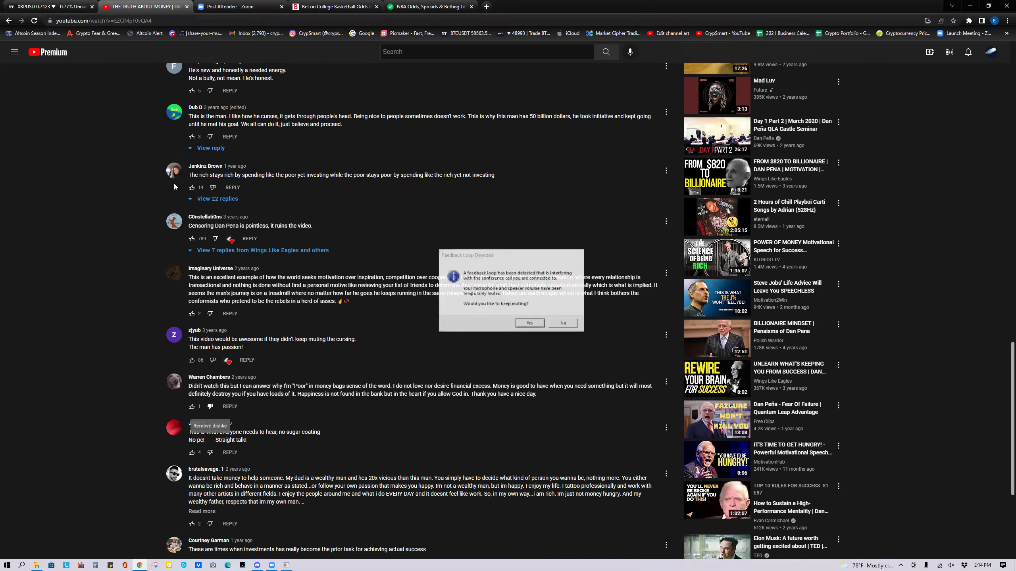
{"action": "left_click", "coordinate": [565, 324]}
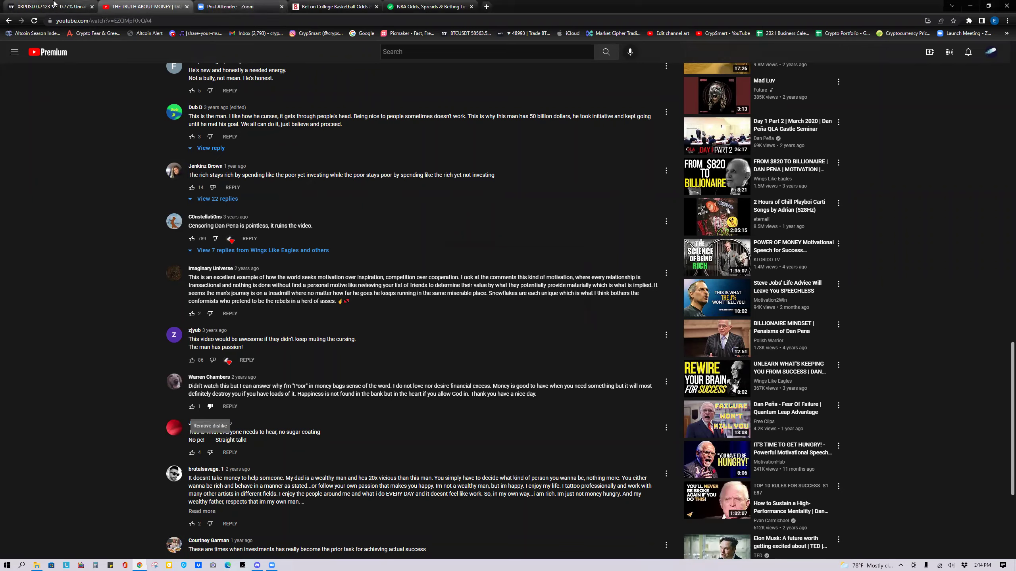
{"action": "left_click", "coordinate": [226, 5]}
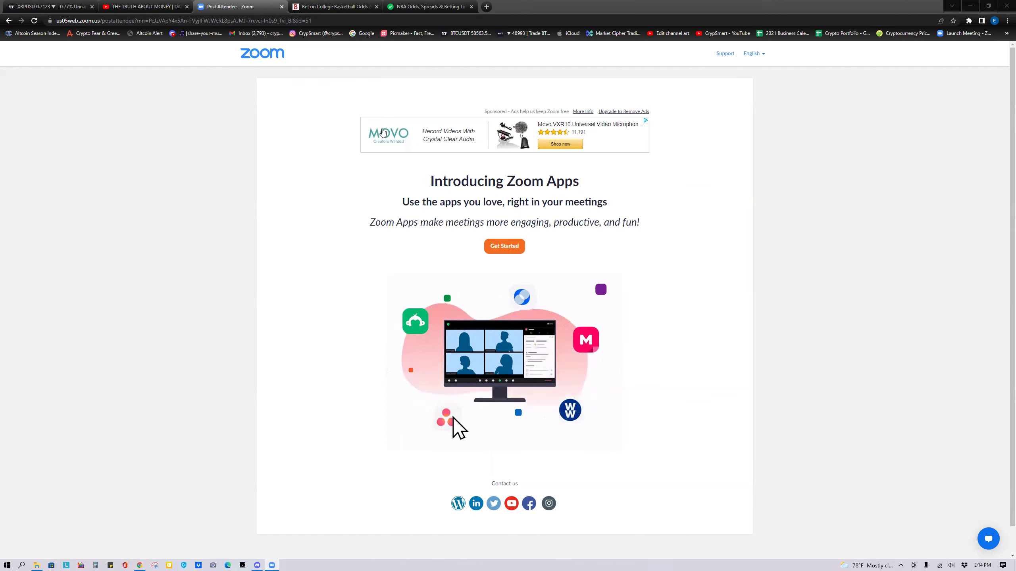
{"action": "left_click", "coordinate": [52, 6]}
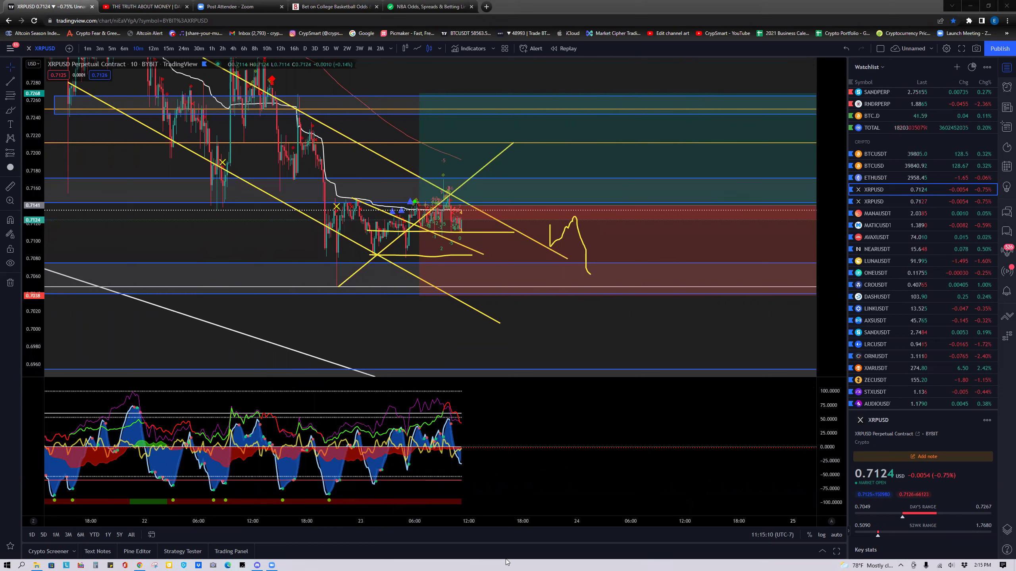
{"action": "mouse_move", "coordinate": [470, 512]}
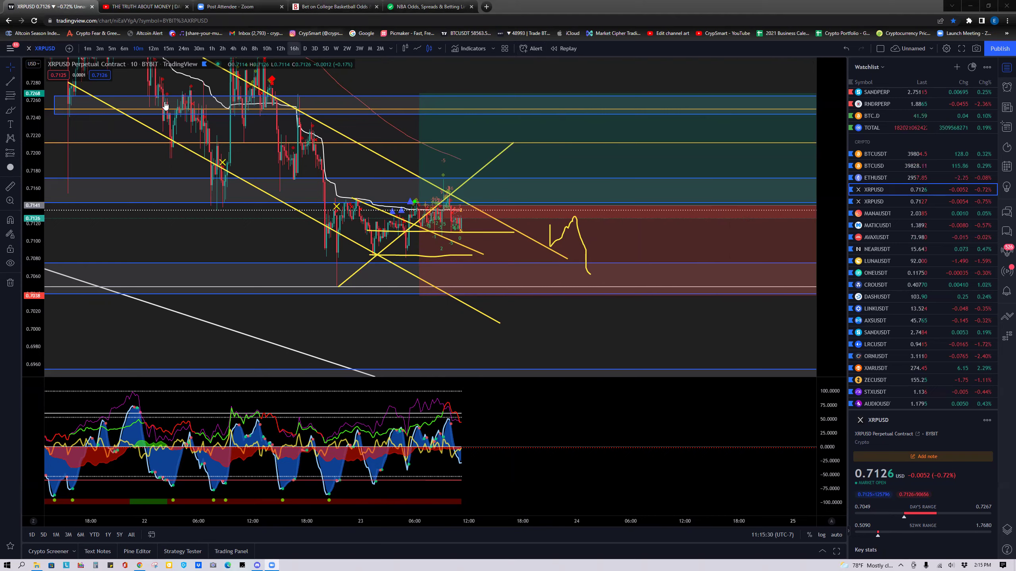
{"action": "left_click", "coordinate": [231, 5]}
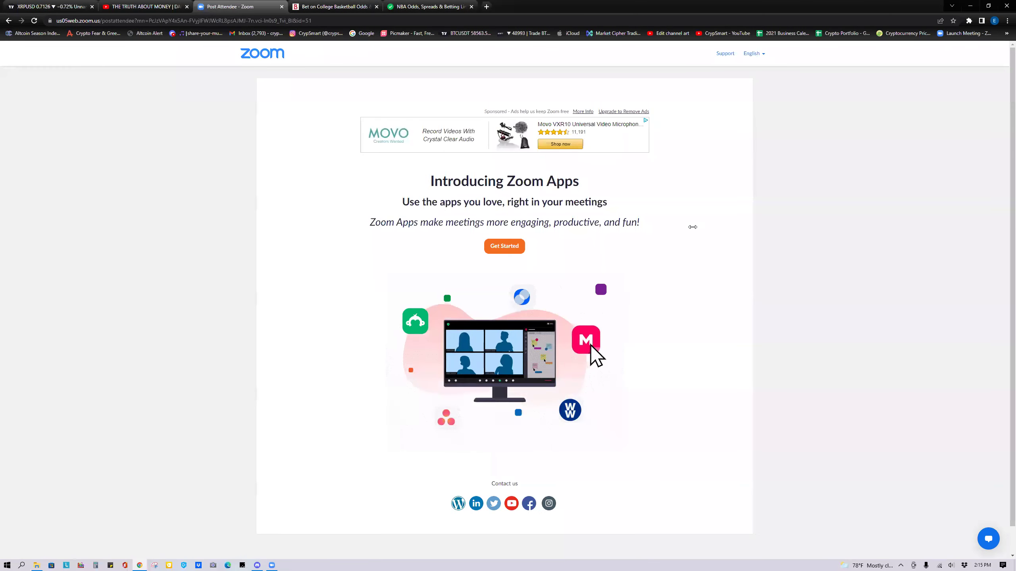
{"action": "left_click", "coordinate": [48, 6]}
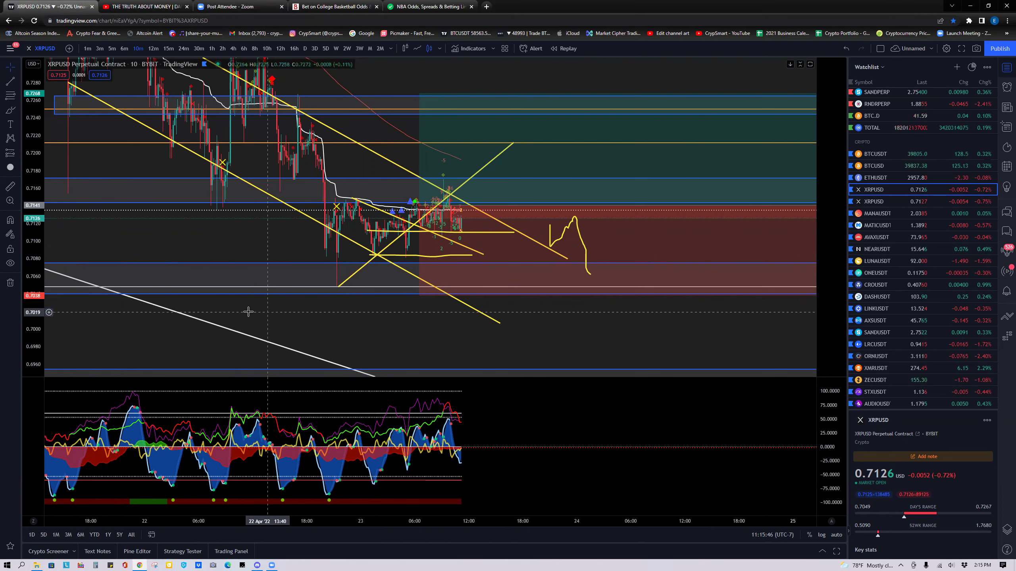
{"action": "left_click", "coordinate": [554, 245]}
{"action": "key", "text": "Delete"}
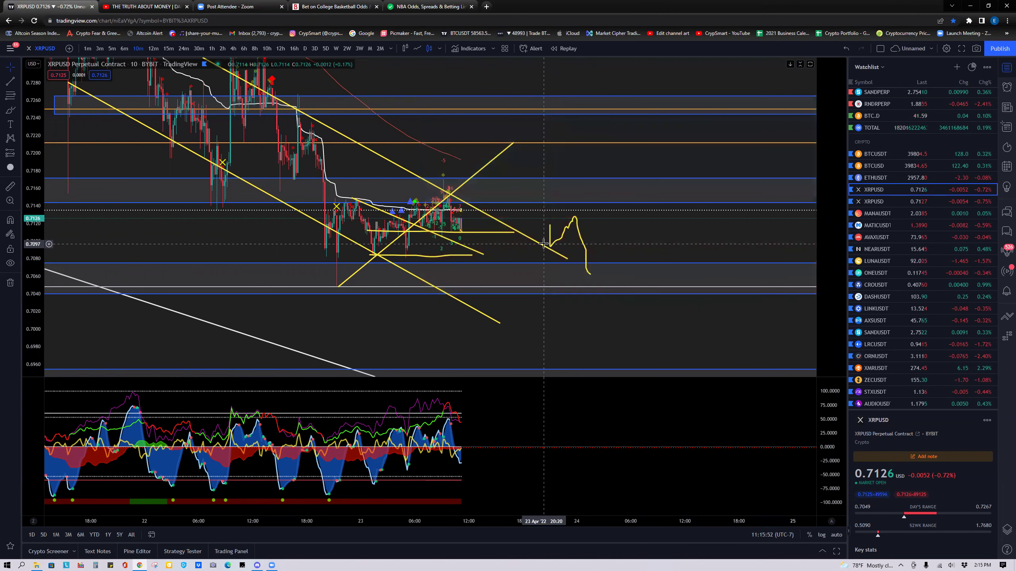
{"action": "key", "text": "ctrl+z"}
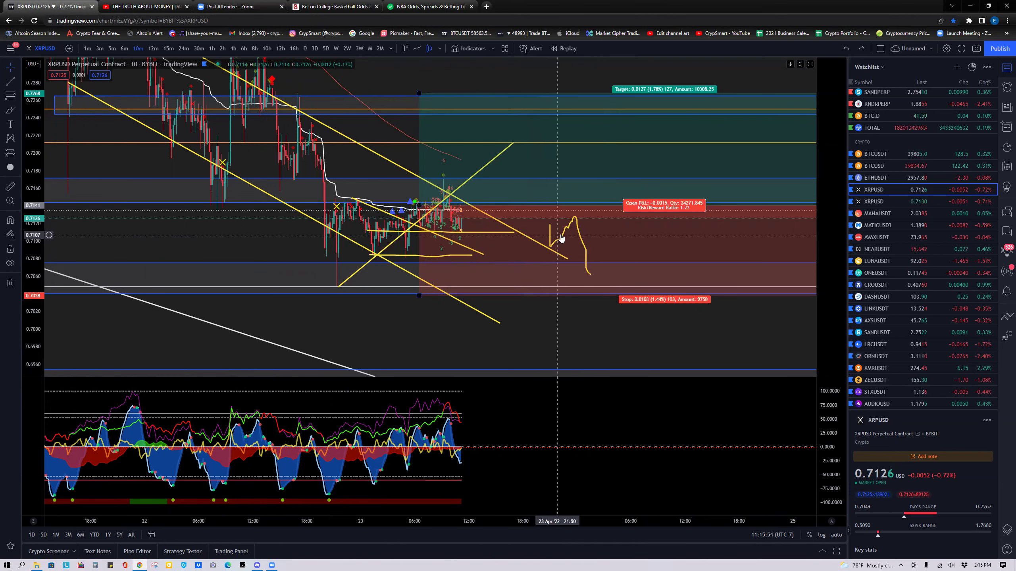
Remove the yellow freehand zigzag stroke drawn ahead of the current price on the XRPUSD chart
{"action": "left_click_drag", "start_coordinate": [563, 240], "coordinate": [553, 320]}
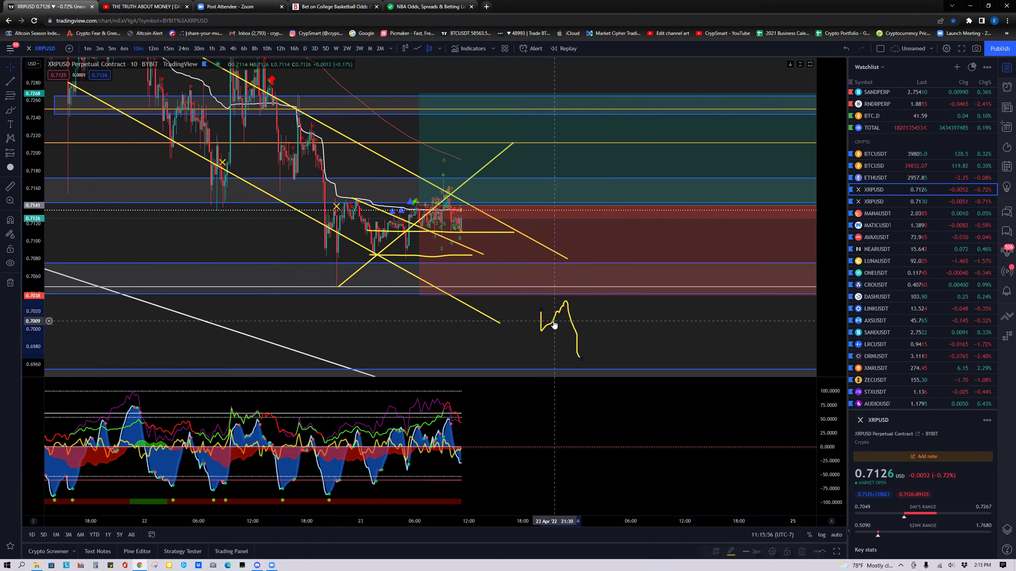
{"action": "key", "text": "Delete"}
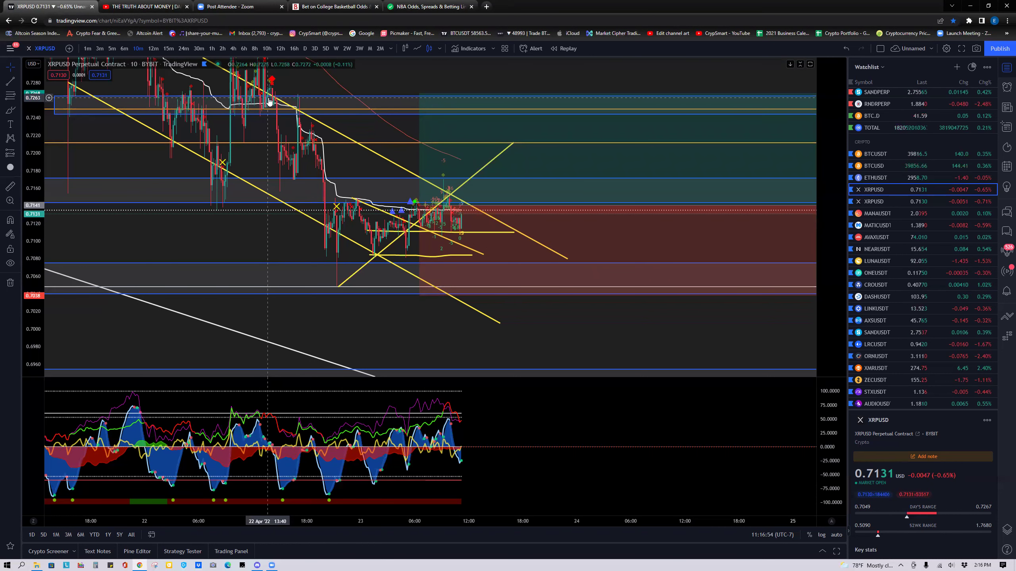
Switch the XRPUSD chart to the 30-minute interval and examine the descending channel and the price action since 20 April
{"action": "left_click", "coordinate": [198, 49]}
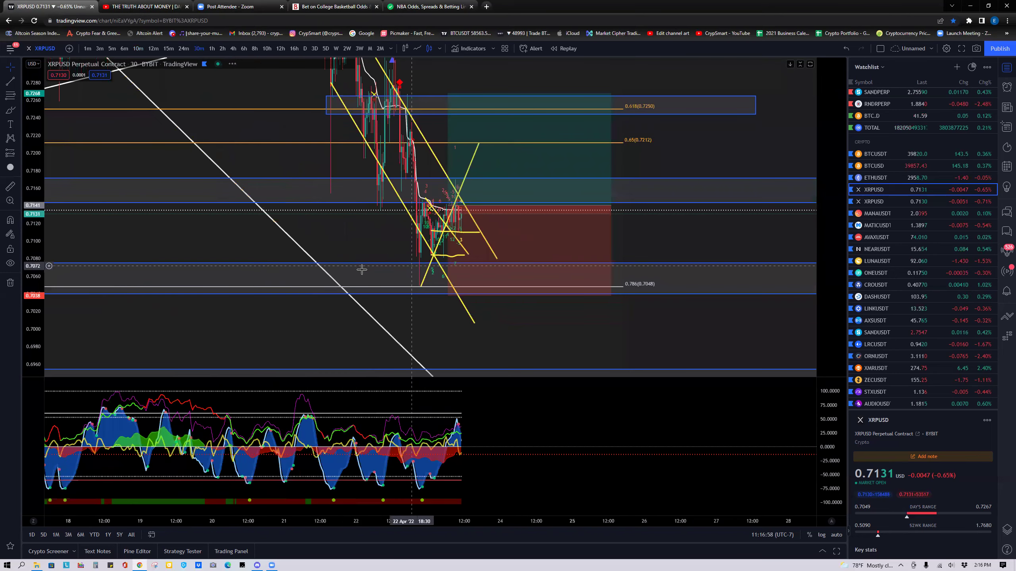
{"action": "scroll", "coordinate": [279, 255], "scroll_direction": "up", "scroll_amount": 2}
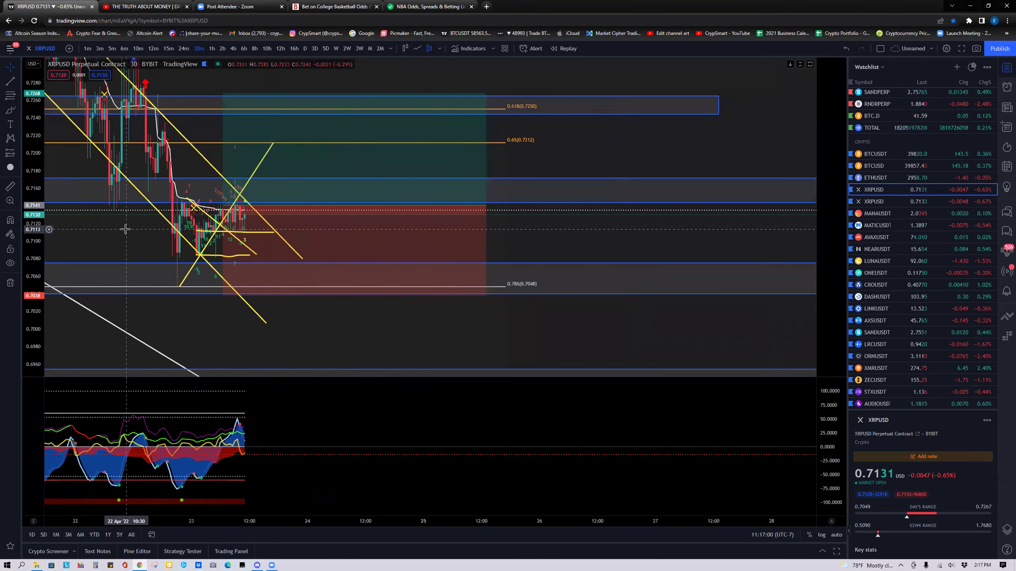
{"action": "left_click_drag", "start_coordinate": [125, 229], "coordinate": [185, 227]}
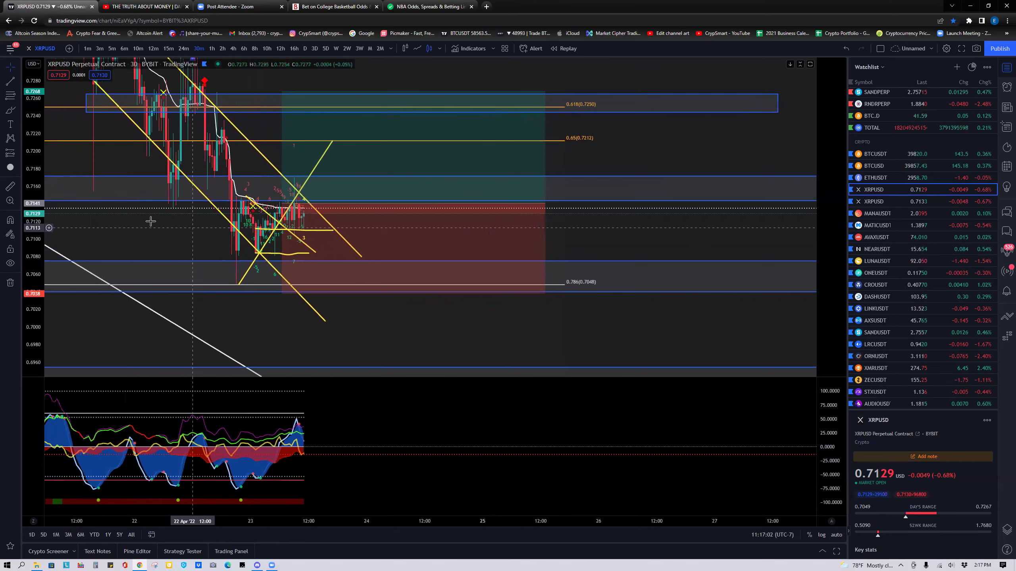
{"action": "left_click_drag", "start_coordinate": [35, 123], "coordinate": [35, 134]}
{"action": "scroll", "coordinate": [181, 240], "scroll_direction": "down", "scroll_amount": 2}
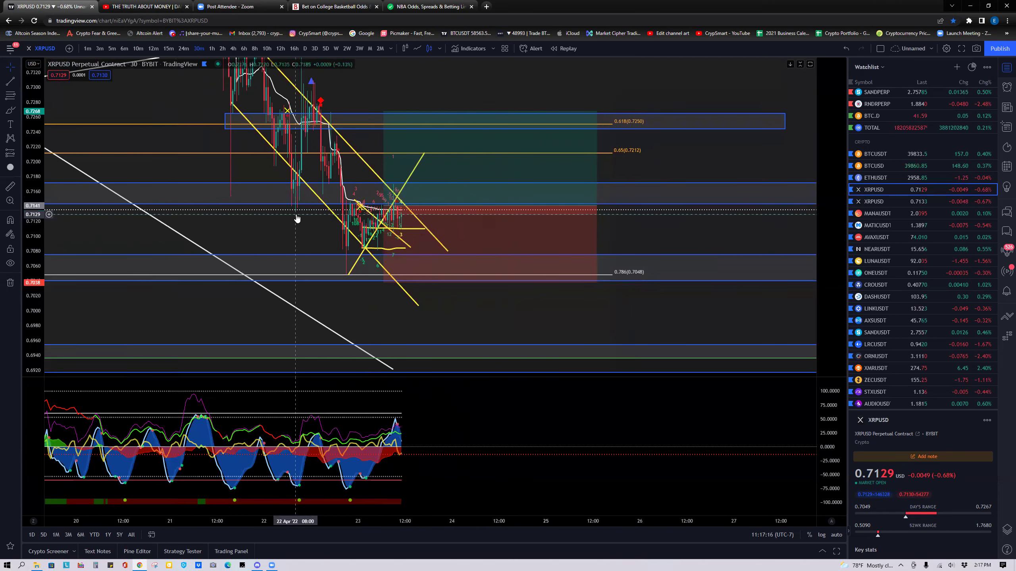
{"action": "scroll", "coordinate": [297, 219], "scroll_direction": "up", "scroll_amount": 2}
{"action": "left_click_drag", "start_coordinate": [296, 219], "coordinate": [251, 219]}
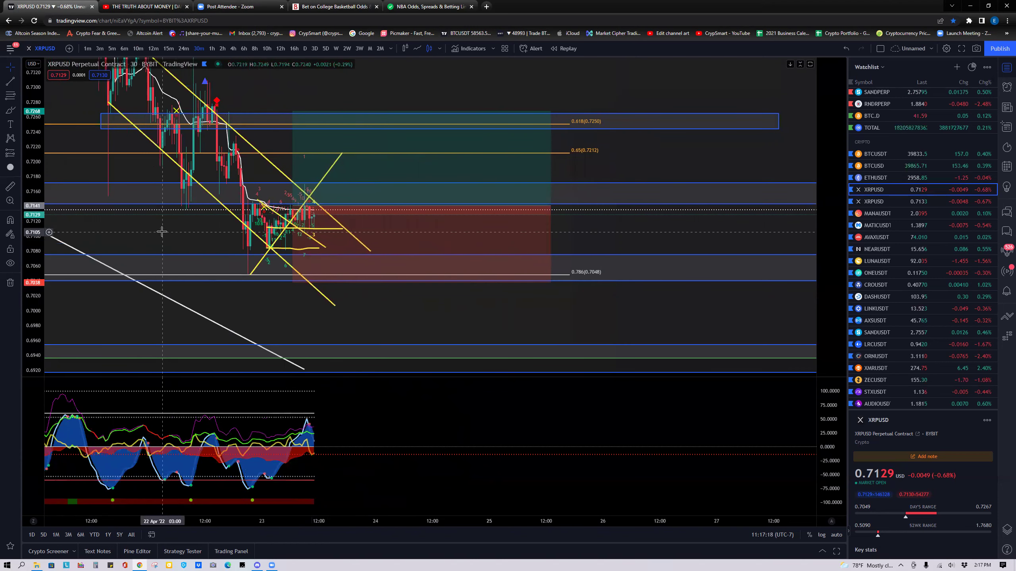
{"action": "left_click_drag", "start_coordinate": [163, 229], "coordinate": [273, 231]}
{"action": "left_click_drag", "start_coordinate": [307, 174], "coordinate": [294, 219]}
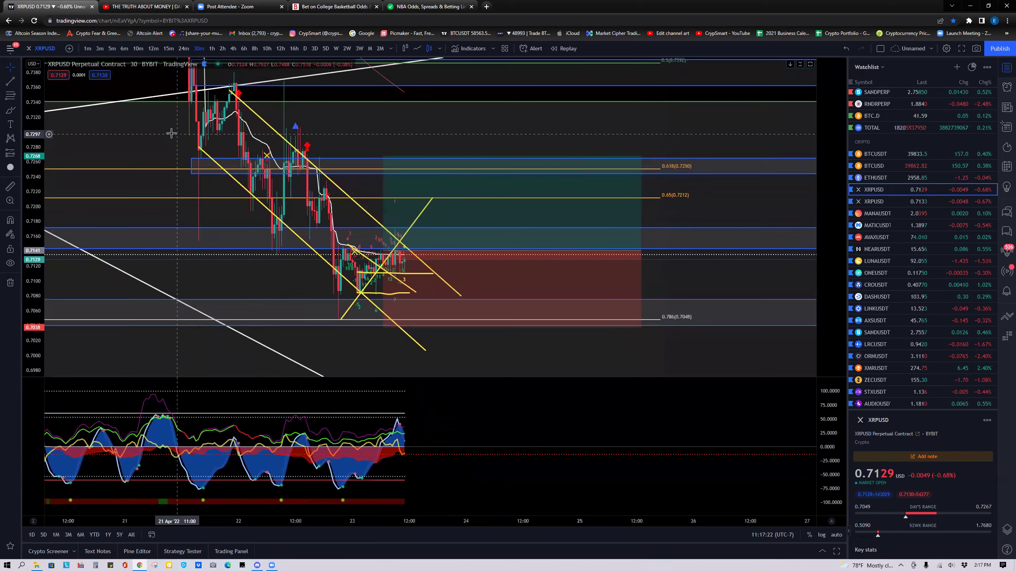
{"action": "left_click_drag", "start_coordinate": [162, 76], "coordinate": [165, 136]}
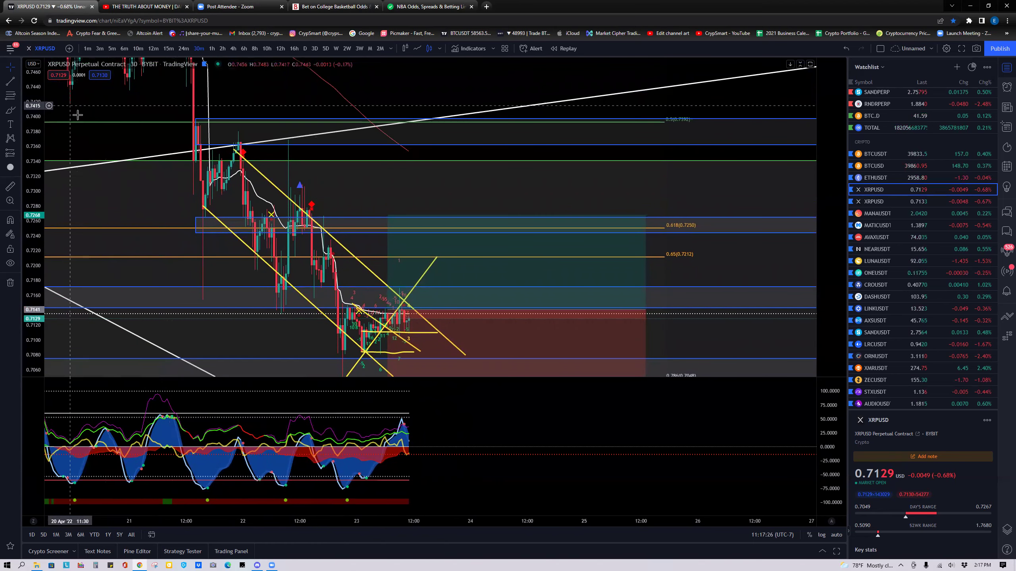
{"action": "left_click", "coordinate": [237, 126]}
{"action": "key", "text": "Escape"}
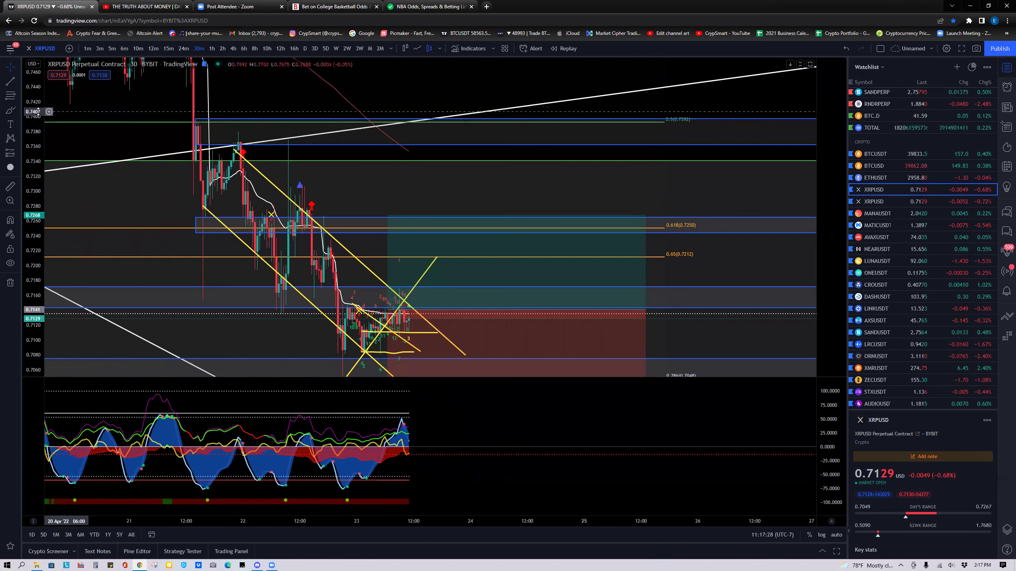
{"action": "left_click", "coordinate": [17, 110]}
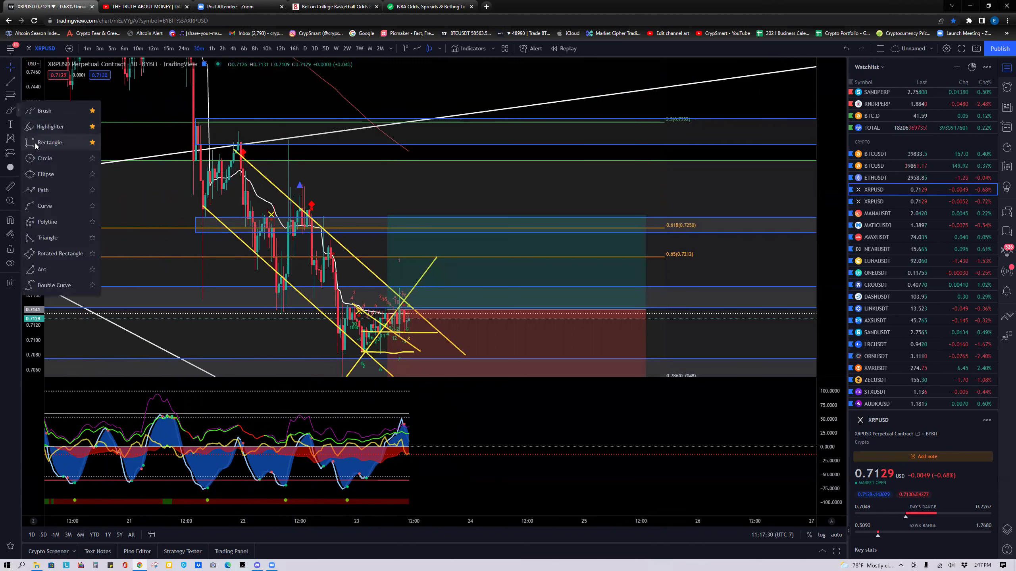
{"action": "left_click", "coordinate": [35, 142]}
{"action": "mouse_move", "coordinate": [67, 103]}
{"action": "left_mouse_down"}
{"action": "mouse_move", "coordinate": [140, 137]}
{"action": "mouse_move", "coordinate": [633, 137]}
{"action": "mouse_move", "coordinate": [466, 116]}
{"action": "left_mouse_up"}
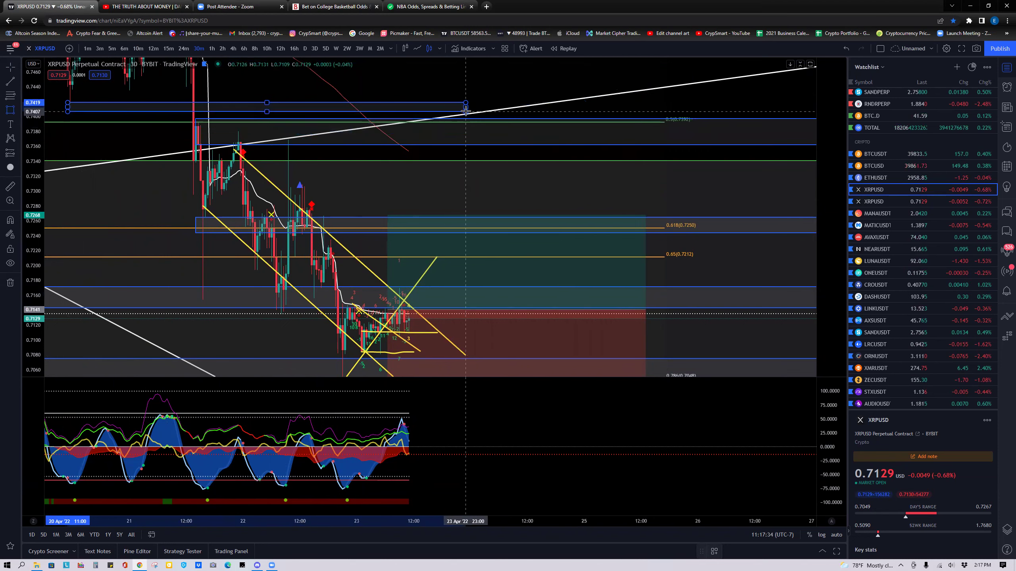
{"action": "key", "text": "Escape"}
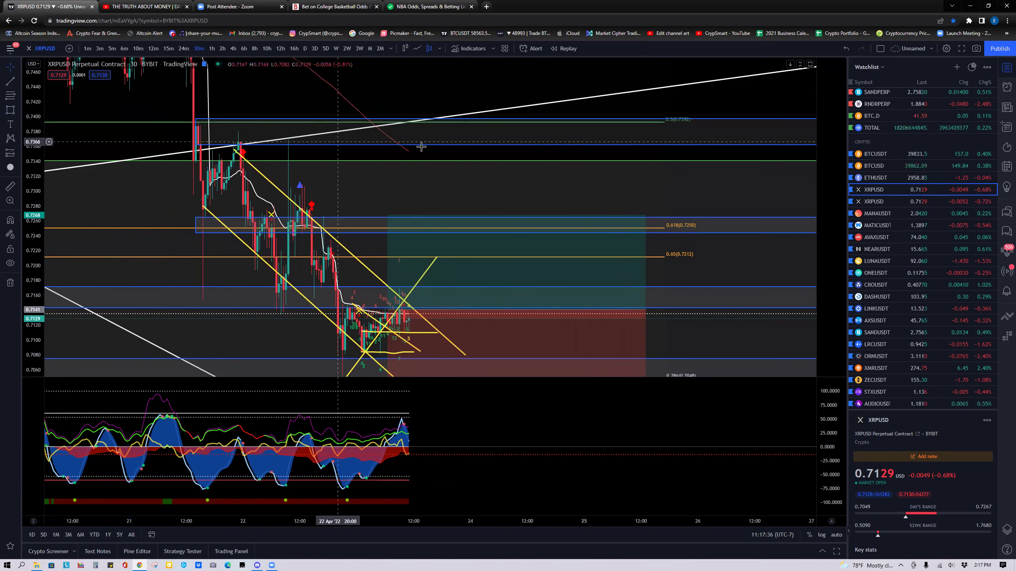
Extend the start of the rectangular zone at the 0.5 Fibonacci level back to about the morning of 20 April
{"action": "left_click_drag", "start_coordinate": [195, 132], "coordinate": [54, 127]}
{"action": "left_click_drag", "start_coordinate": [363, 106], "coordinate": [347, 71]}
{"action": "scroll", "coordinate": [160, 164], "scroll_direction": "down", "scroll_amount": 3}
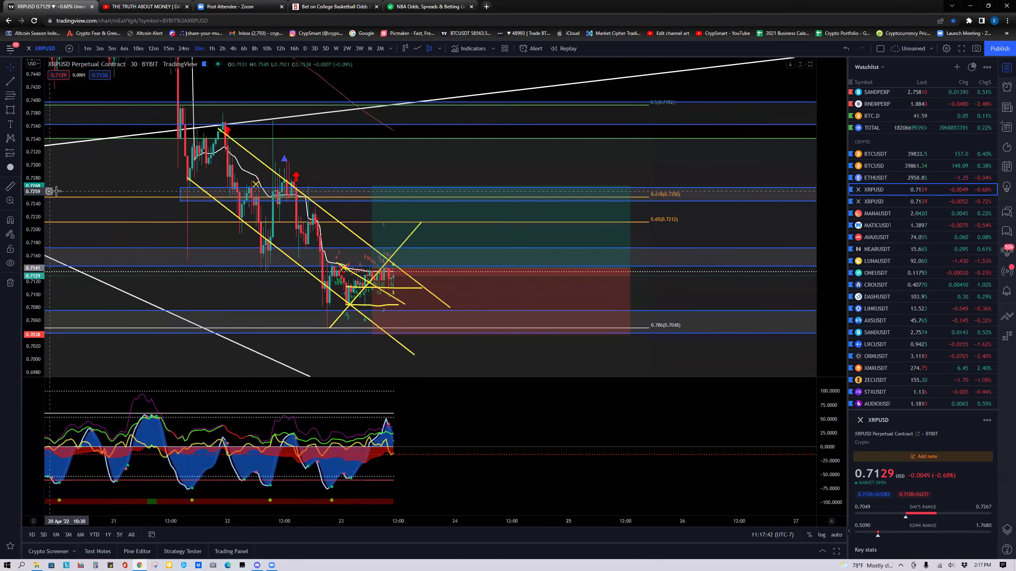
Examine the XRPUSD zones and Fibonacci levels above and below the descending channel over a wider price range
{"action": "scroll", "coordinate": [183, 215], "scroll_direction": "down", "scroll_amount": 2}
{"action": "left_click_drag", "start_coordinate": [437, 190], "coordinate": [203, 185]}
{"action": "left_click_drag", "start_coordinate": [34, 116], "coordinate": [28, 296]}
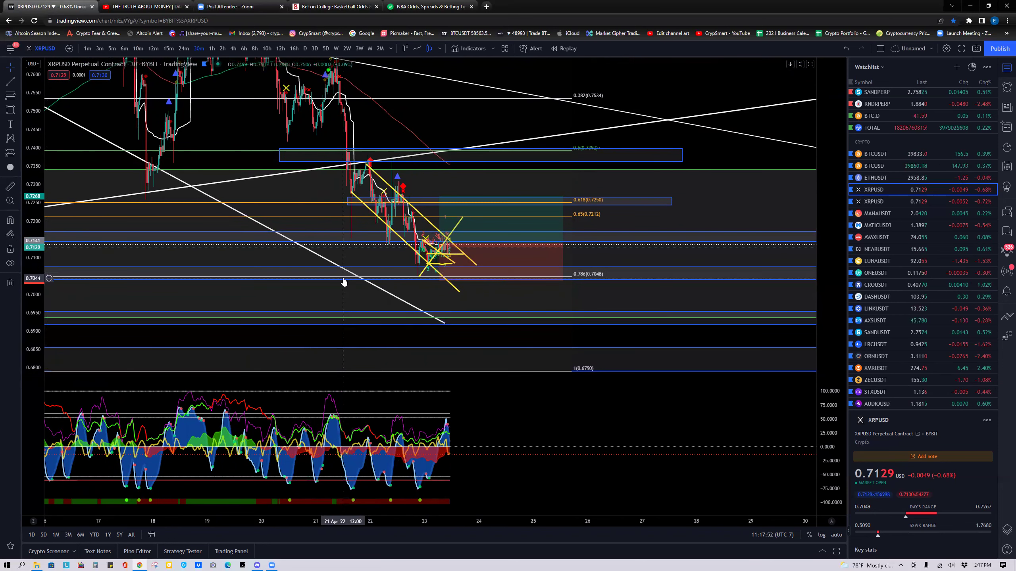
{"action": "scroll", "coordinate": [348, 280], "scroll_direction": "up", "scroll_amount": 2}
{"action": "scroll", "coordinate": [352, 280], "scroll_direction": "up", "scroll_amount": 1}
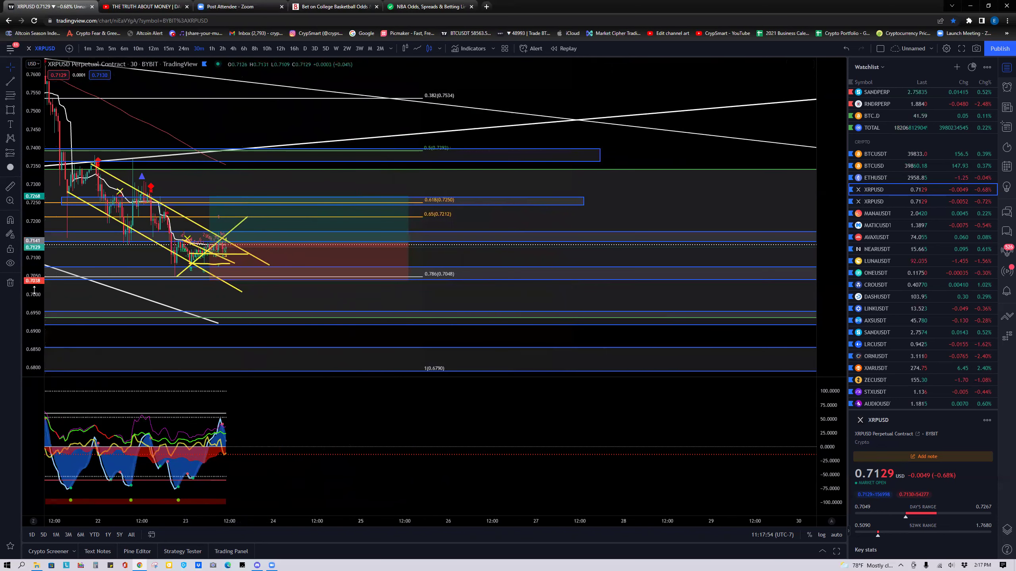
{"action": "left_click_drag", "start_coordinate": [37, 292], "coordinate": [37, 278]}
{"action": "left_click_drag", "start_coordinate": [260, 318], "coordinate": [288, 299]}
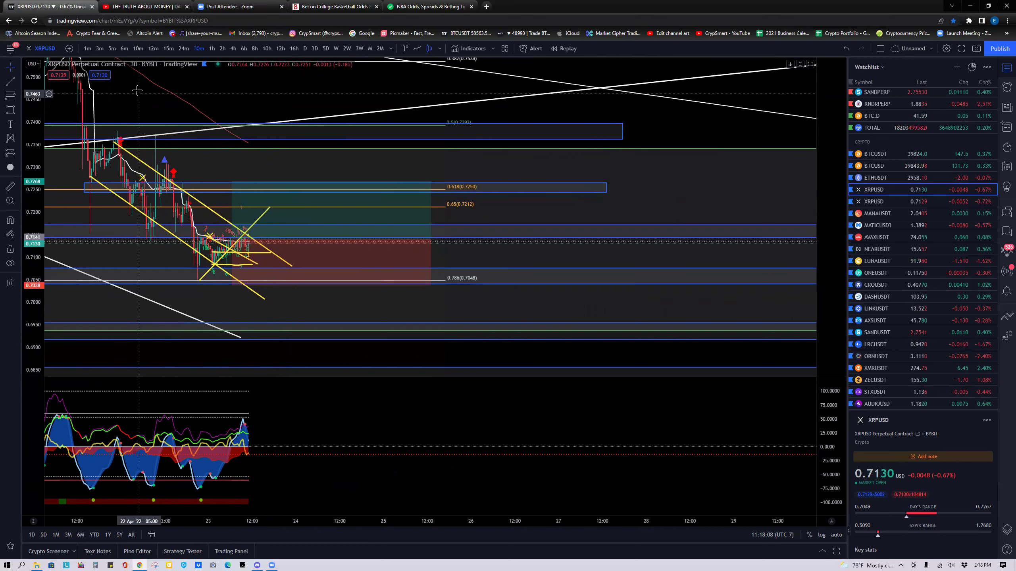
Close the YouTube video page, check the 76ers at Raptors game on Bovada, and return to the XRPUSD chart
{"action": "left_click", "coordinate": [146, 6]}
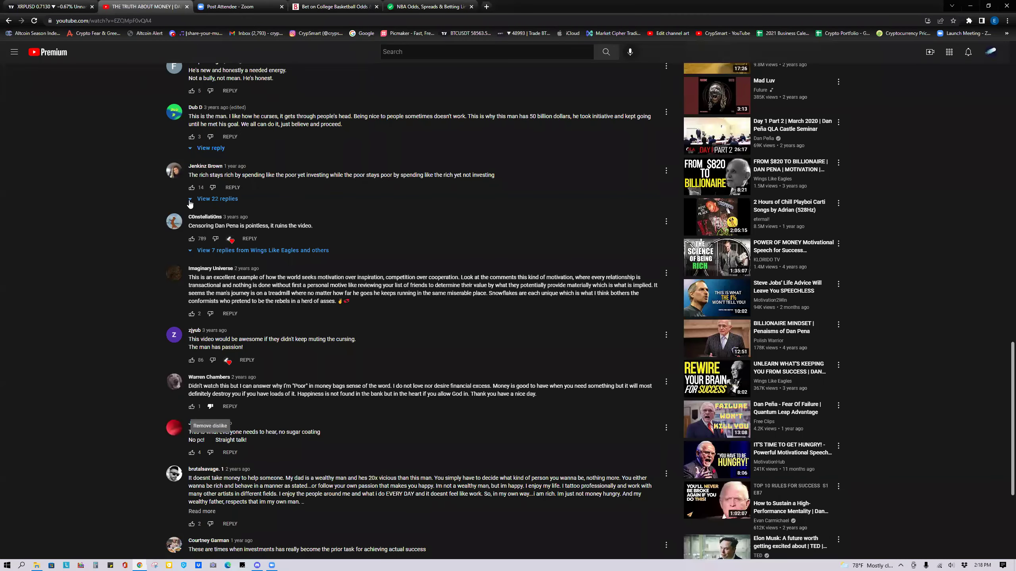
{"action": "left_click", "coordinate": [186, 6]}
{"action": "left_click", "coordinate": [236, 7]}
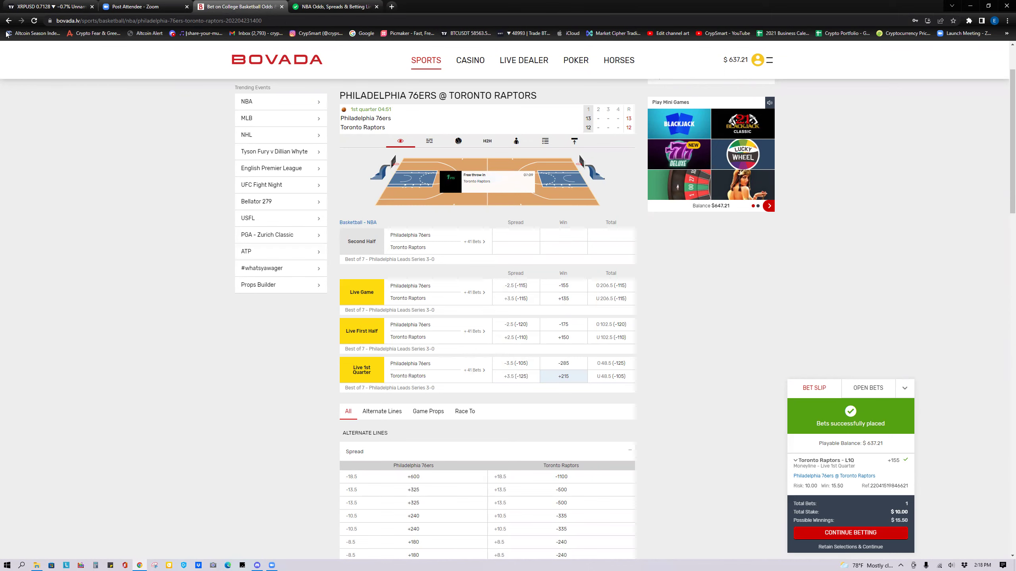
{"action": "left_click", "coordinate": [43, 5]}
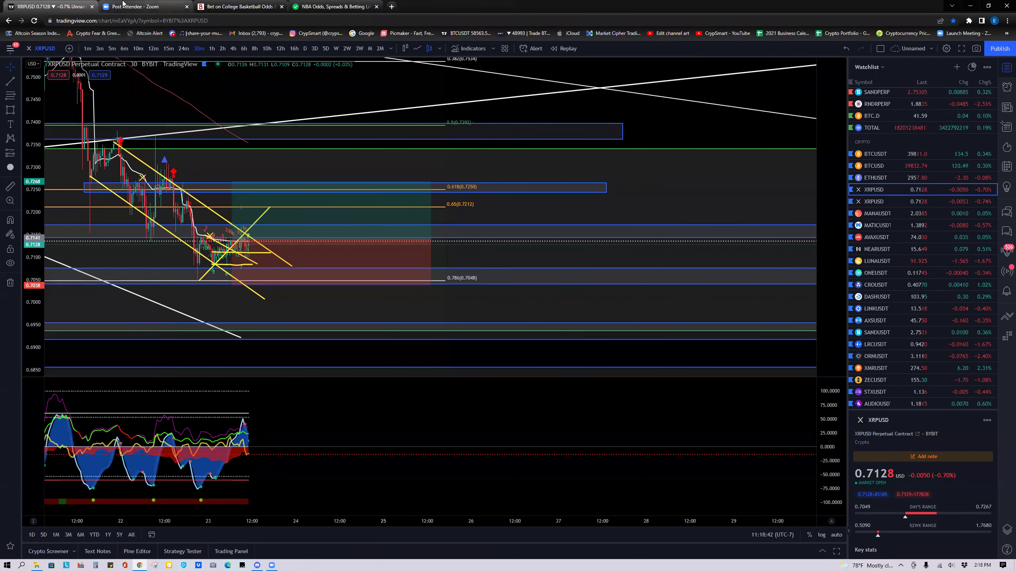
Open the NBA Sharp Betting Picks report on Action Network and show the Spread picks instead of Moneyline
{"action": "left_click", "coordinate": [334, 6]}
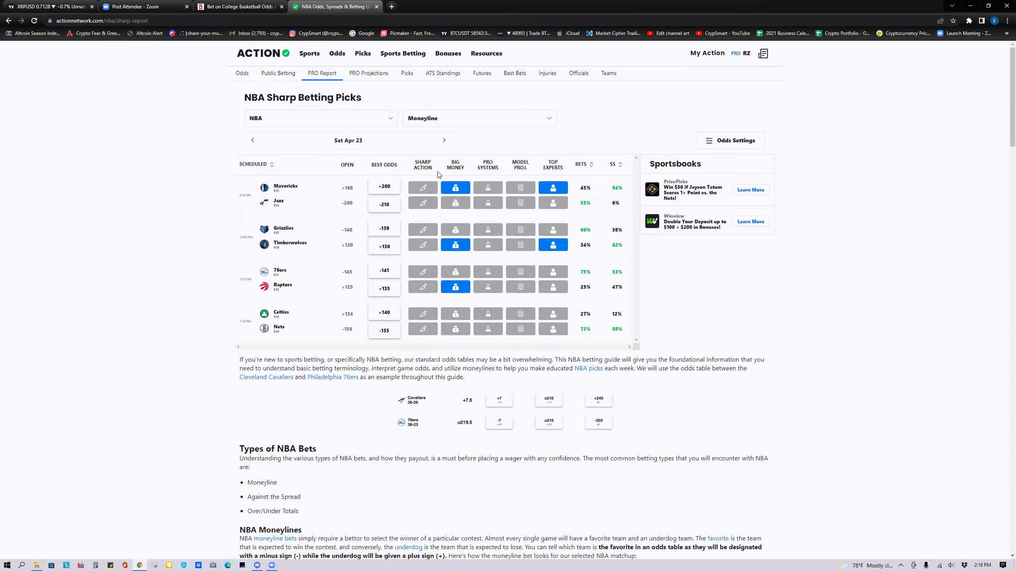
{"action": "left_click", "coordinate": [425, 120]}
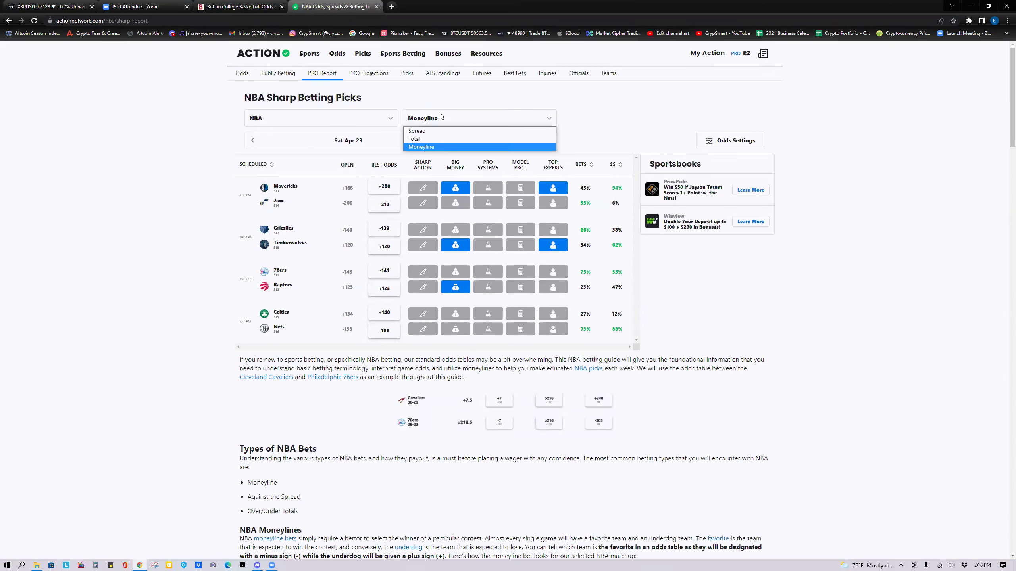
{"action": "left_click", "coordinate": [423, 129]}
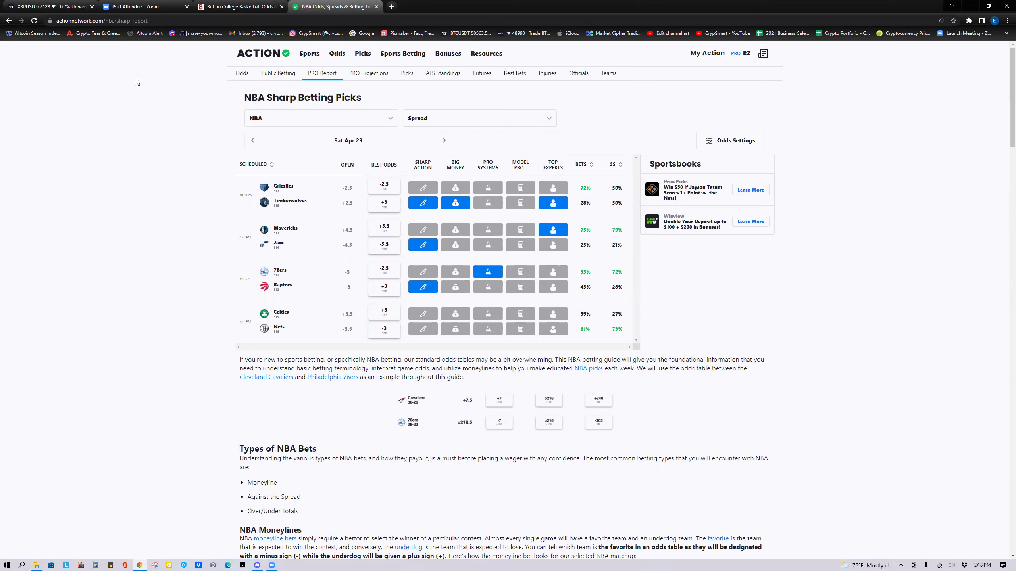
Return to the 76ers at Raptors game on Bovada and check the Raptors wager under open bets
{"action": "left_click", "coordinate": [48, 6]}
{"action": "left_click", "coordinate": [239, 7]}
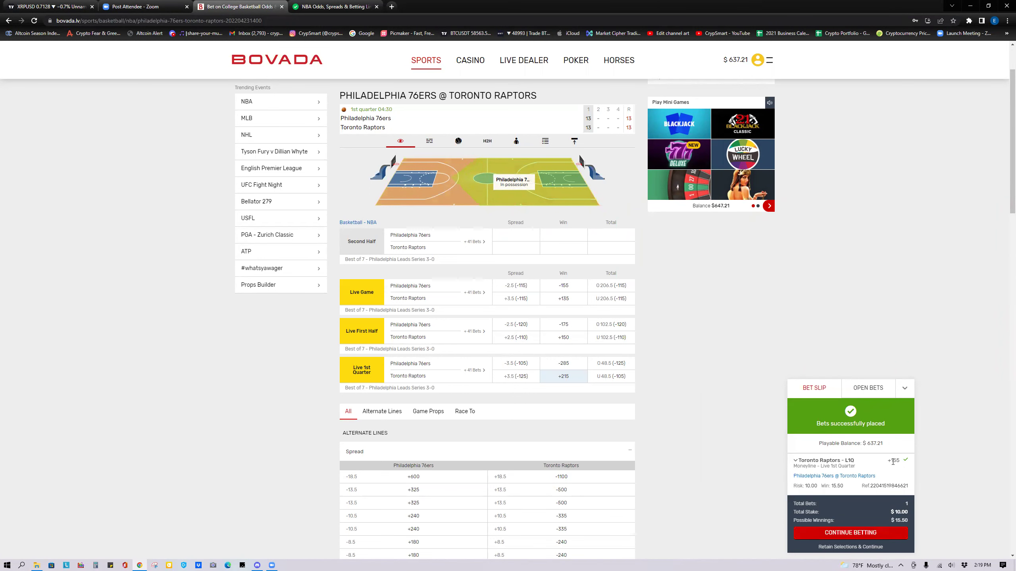
{"action": "left_click", "coordinate": [850, 463]}
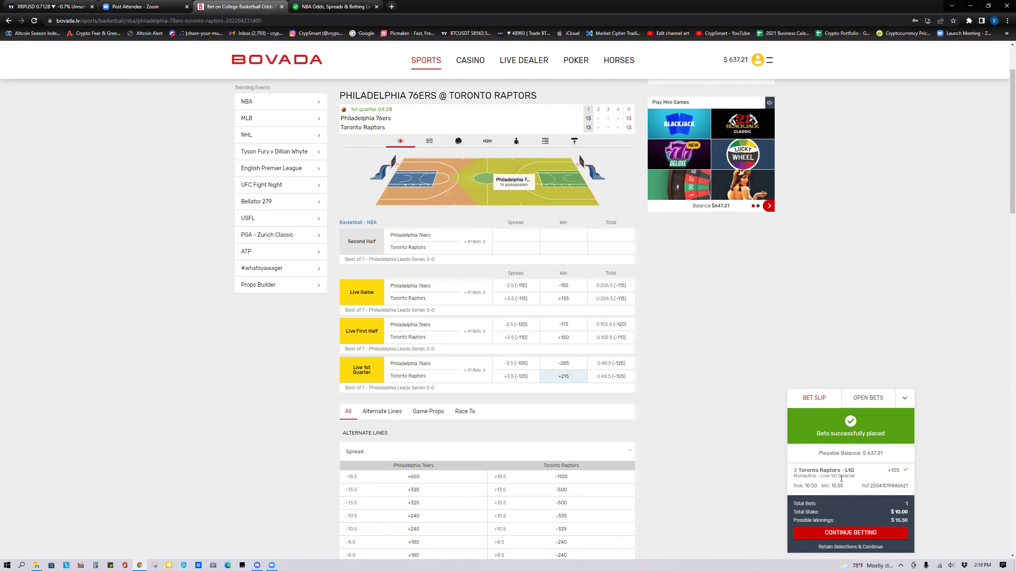
{"action": "left_click", "coordinate": [858, 398]}
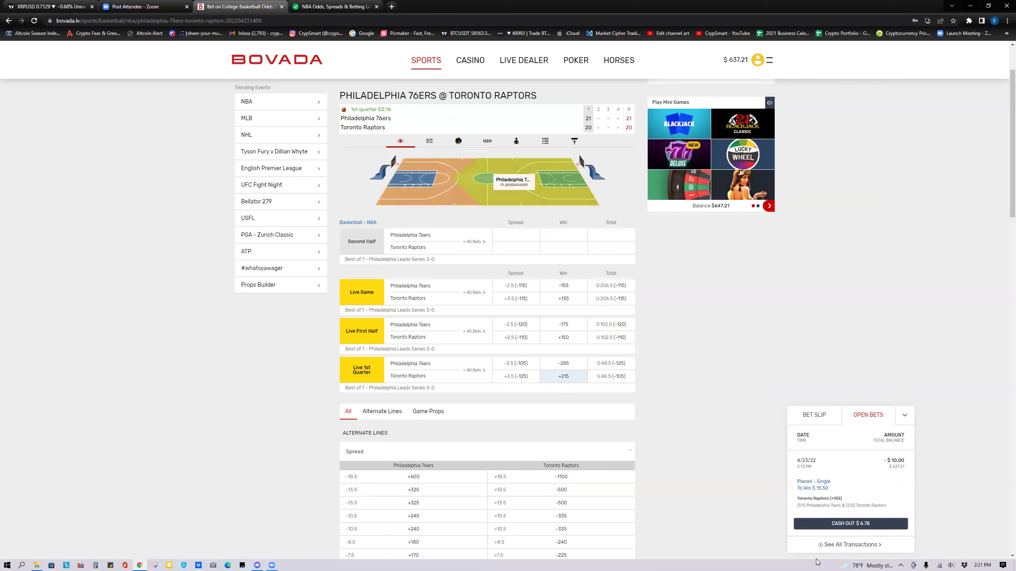
Return to the XRPUSD chart, and open the 2022 Millionaire Road Map spreadsheet in a new browser tab
{"action": "left_click", "coordinate": [21, 4]}
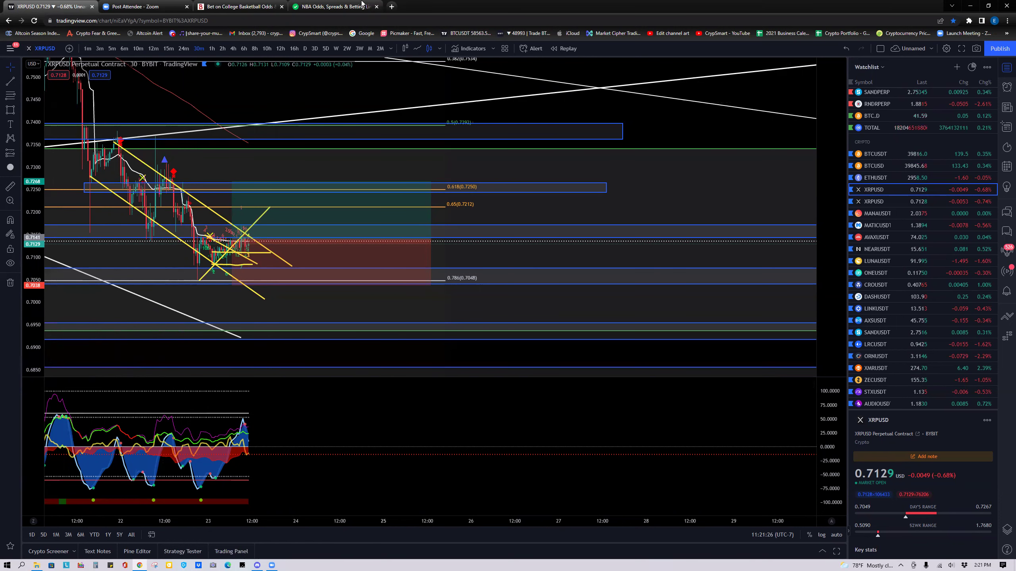
{"action": "left_click", "coordinate": [392, 6]}
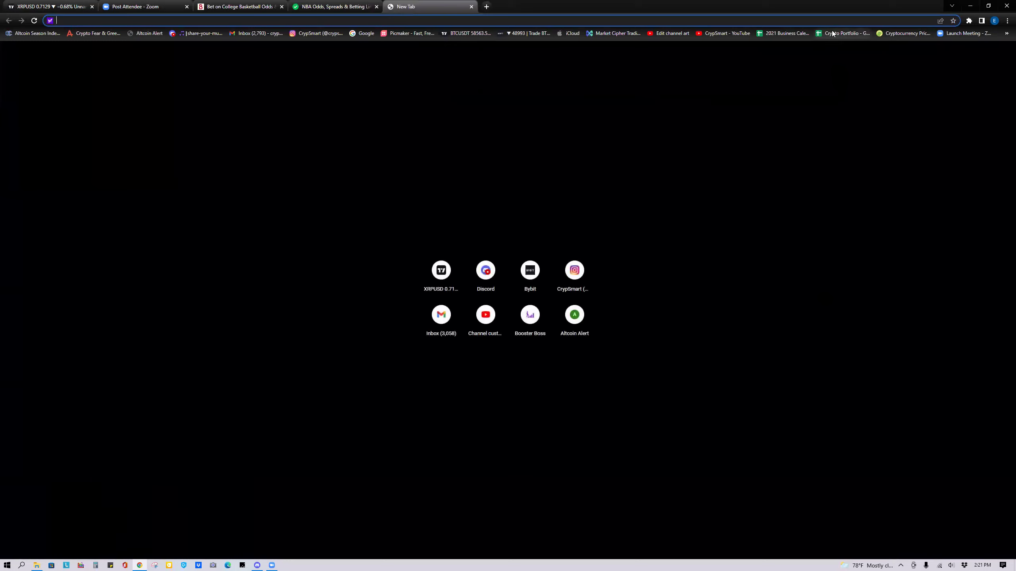
{"action": "left_click", "coordinate": [780, 32]}
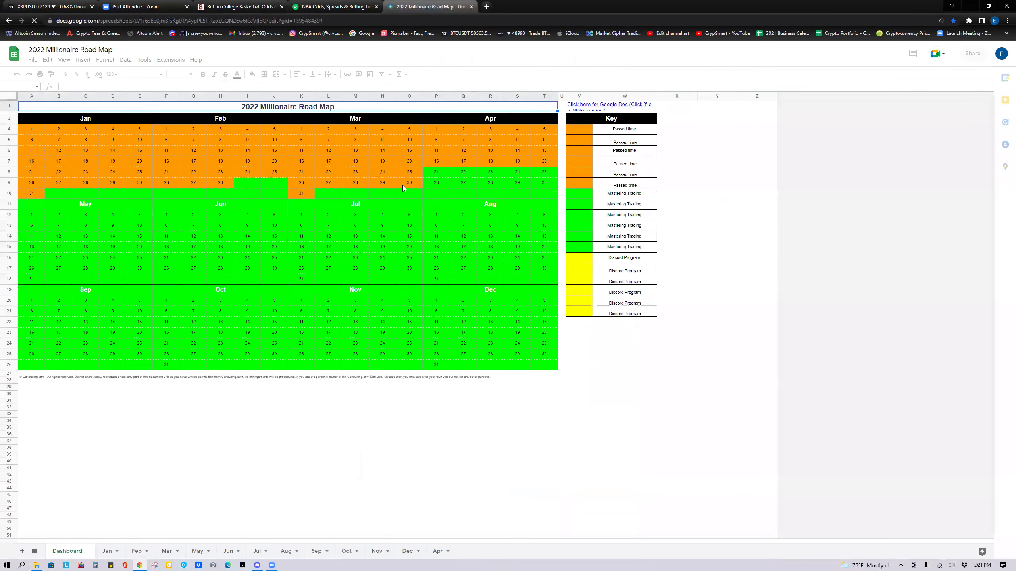
Fill the cells for April 21 and 22 on the Dashboard sheet with orange to mark them as passed time
{"action": "left_click", "coordinate": [435, 175]}
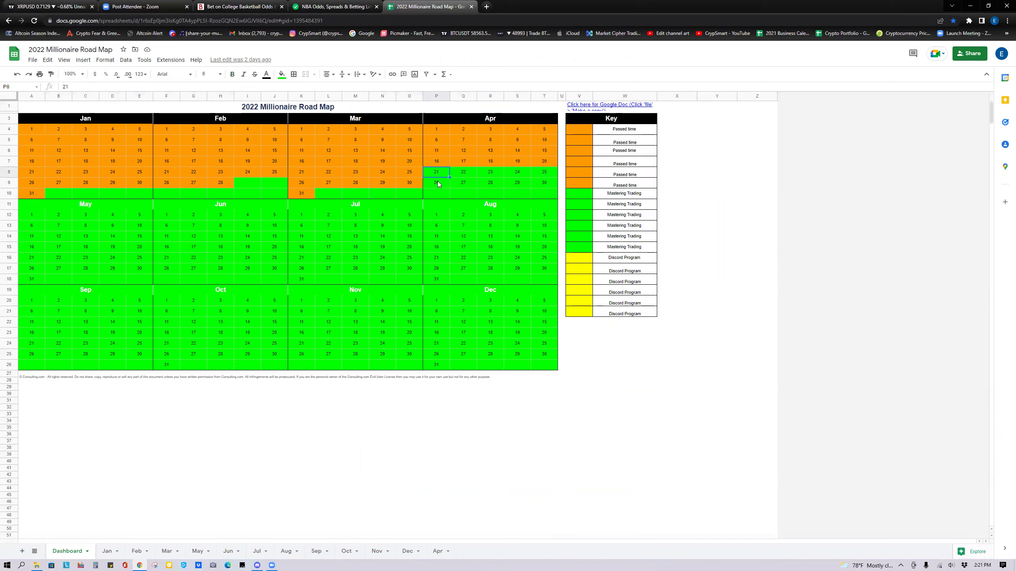
{"action": "key", "text": "ctrl+Right"}
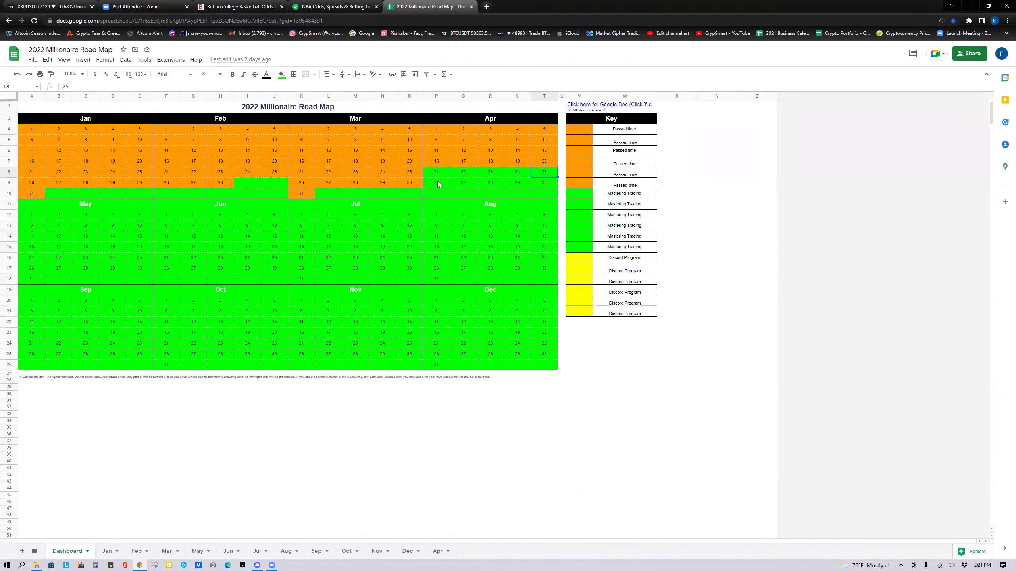
{"action": "left_click", "coordinate": [456, 175]}
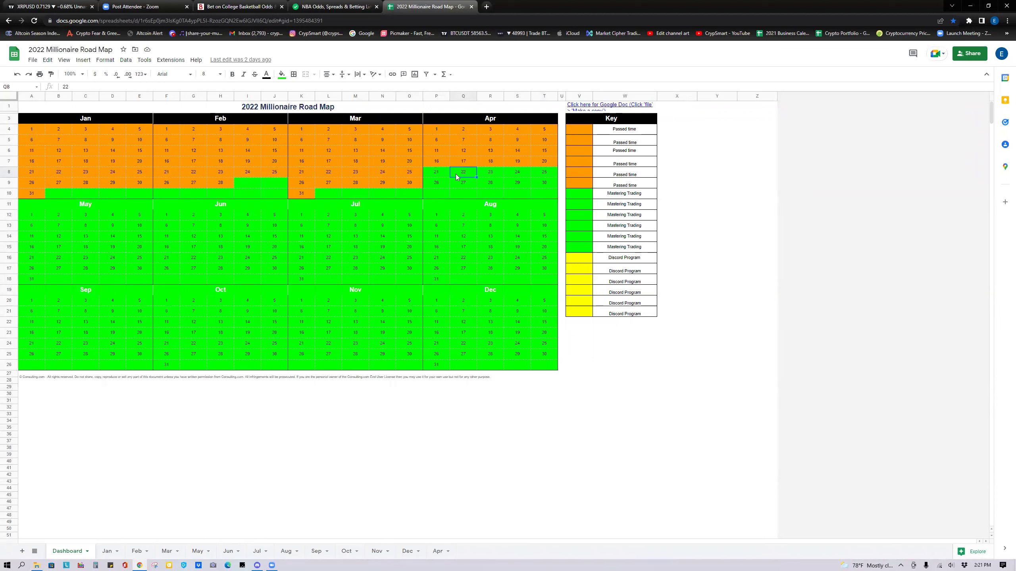
{"action": "key", "text": "Down"}
{"action": "key", "text": "ctrl+Left"}
{"action": "left_click", "coordinate": [448, 176]}
{"action": "key", "text": "ctrl+Right"}
{"action": "left_click_drag", "start_coordinate": [448, 176], "coordinate": [461, 176]}
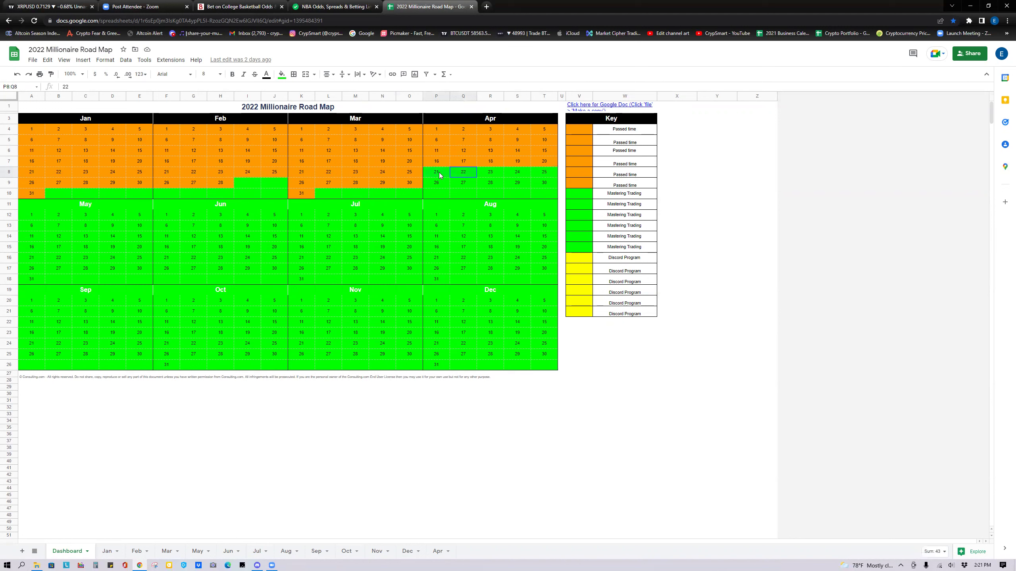
{"action": "left_click", "coordinate": [280, 77]}
{"action": "left_click", "coordinate": [301, 156]}
{"action": "key", "text": "Down"}
{"action": "key", "text": "Down"}
{"action": "key", "text": "Down"}
{"action": "left_click_drag", "start_coordinate": [439, 173], "coordinate": [460, 173]}
{"action": "left_click", "coordinate": [282, 75]}
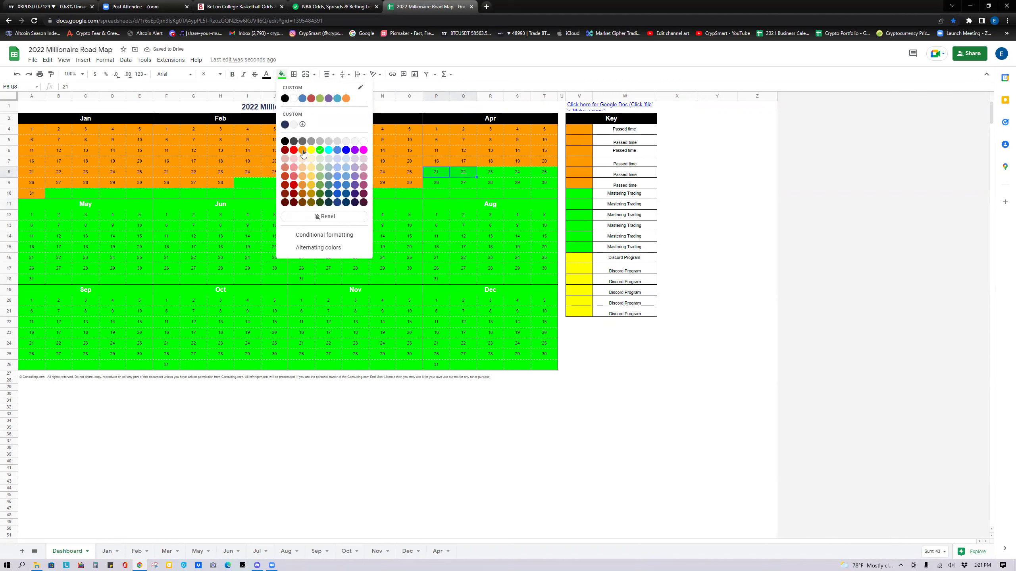
{"action": "left_click", "coordinate": [302, 151]}
{"action": "left_click", "coordinate": [357, 248]}
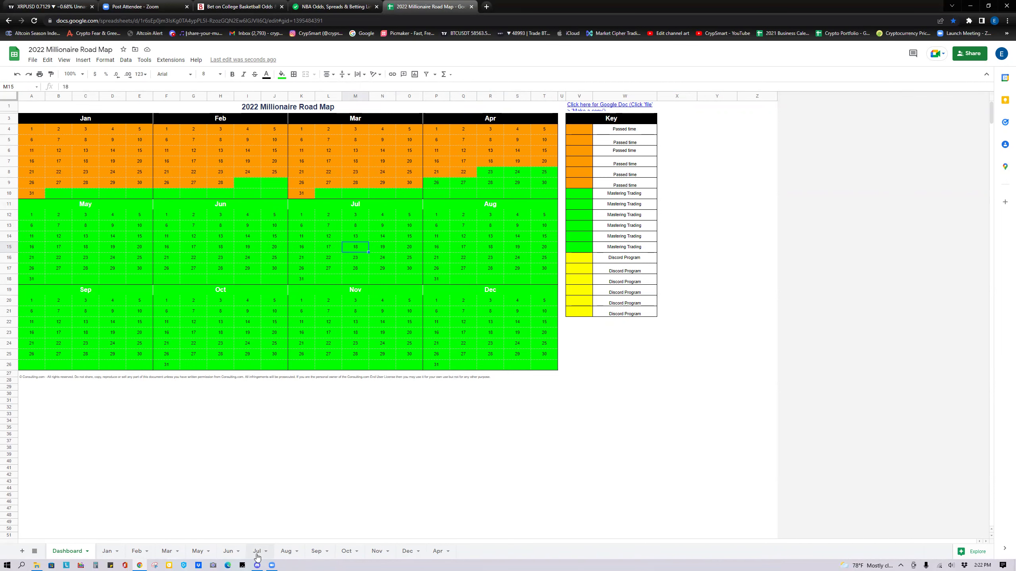
Look at the May and March sheets, and move the Apr sheet between Mar and May
{"action": "left_click", "coordinate": [200, 554]}
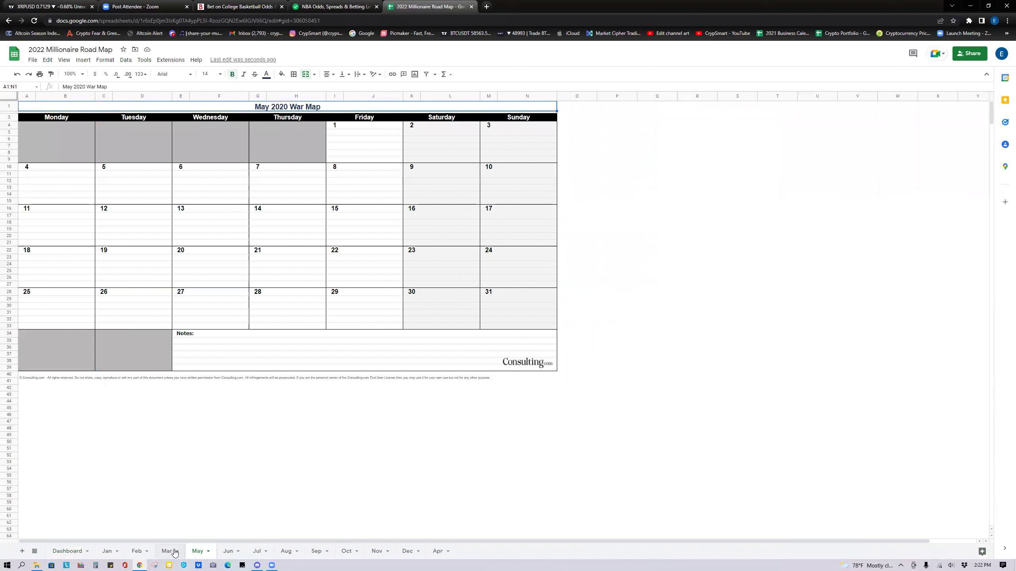
{"action": "left_click", "coordinate": [175, 554]}
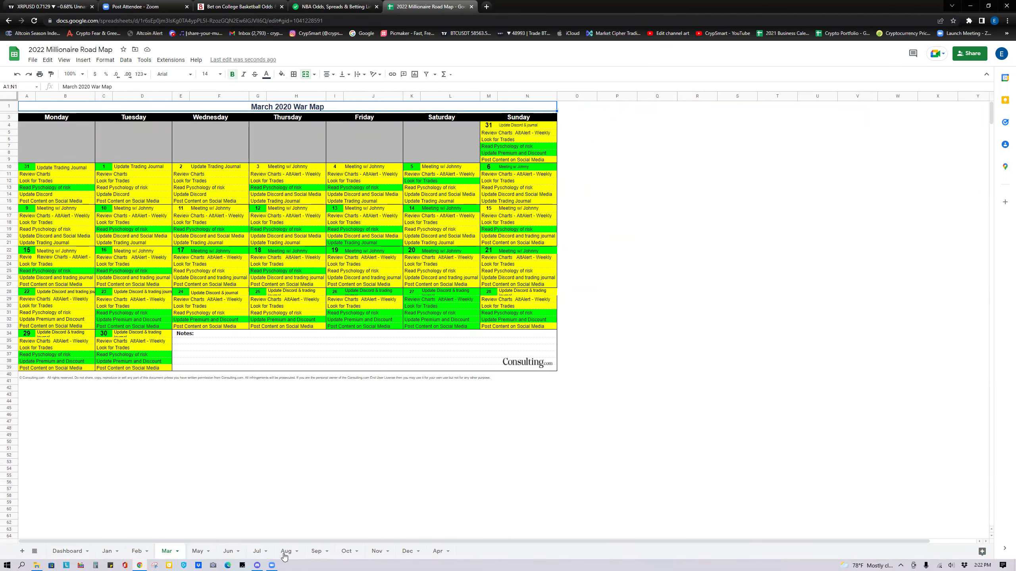
{"action": "left_click_drag", "start_coordinate": [438, 552], "coordinate": [197, 556]}
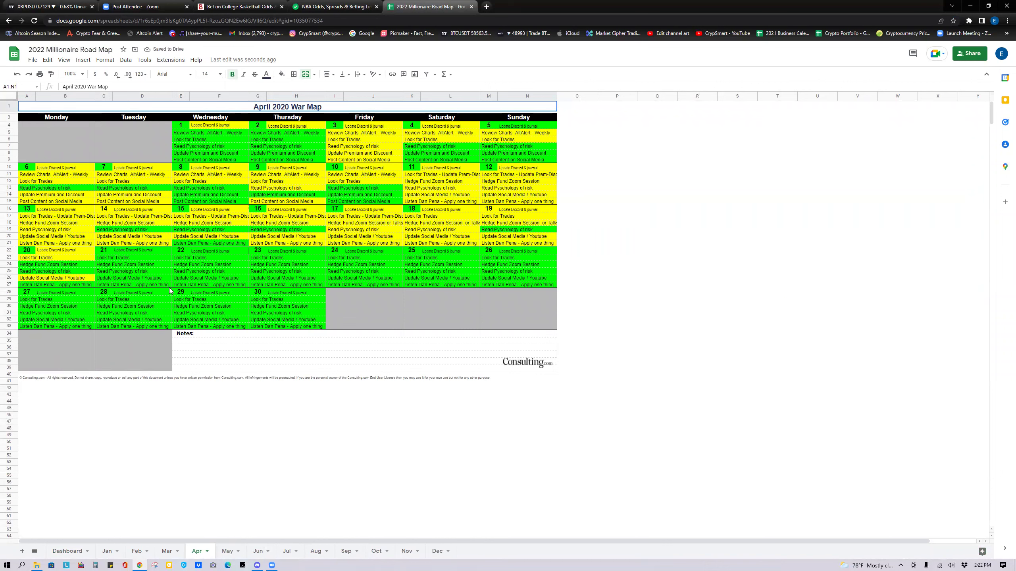
Fill the psychology of risk reading task for April 23 with yellow on the Apr sheet
{"action": "left_click", "coordinate": [277, 270]}
{"action": "left_click", "coordinate": [282, 75]}
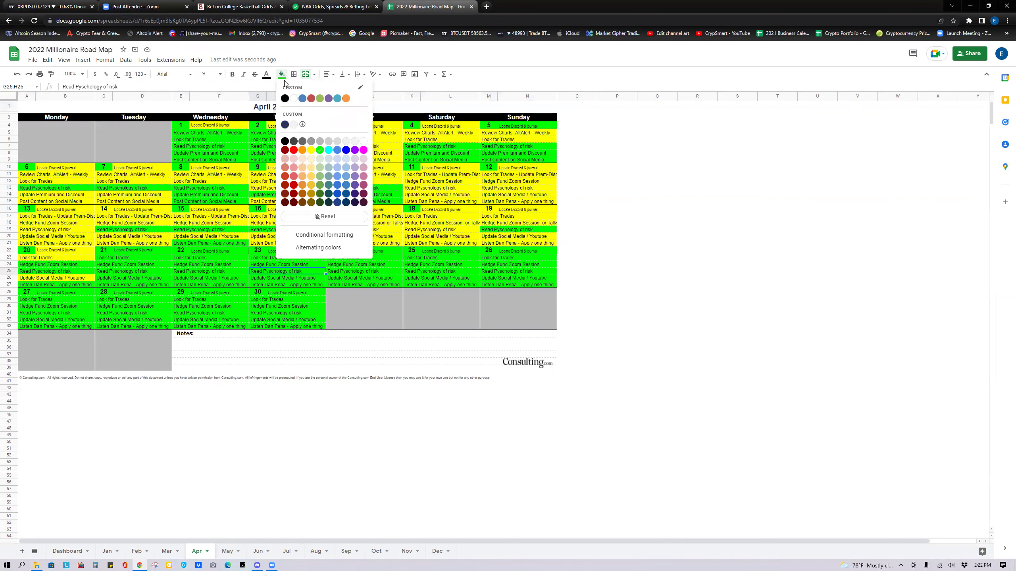
{"action": "left_click", "coordinate": [311, 157]}
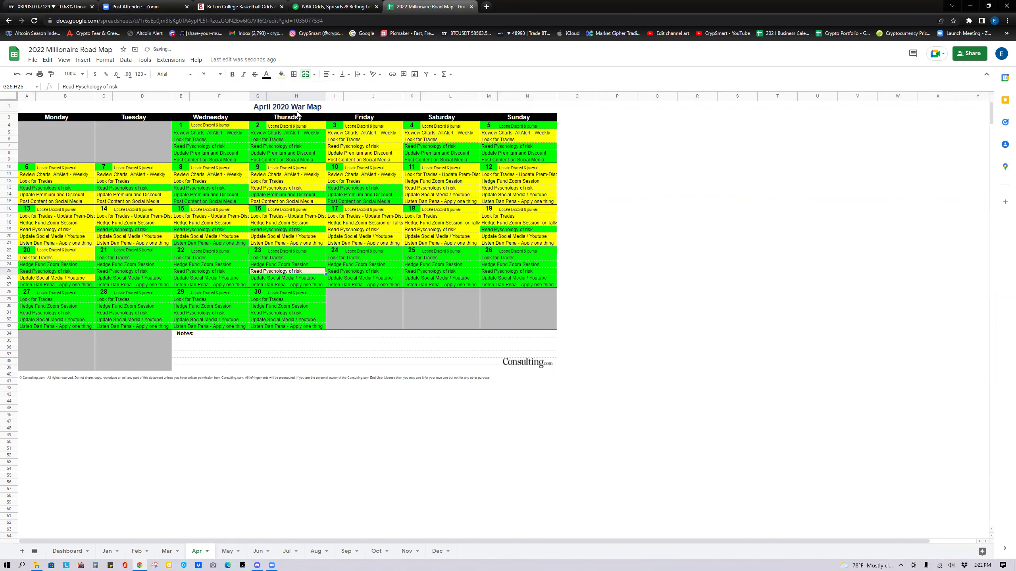
{"action": "key", "text": "ctrl+z"}
{"action": "left_click", "coordinate": [282, 75]}
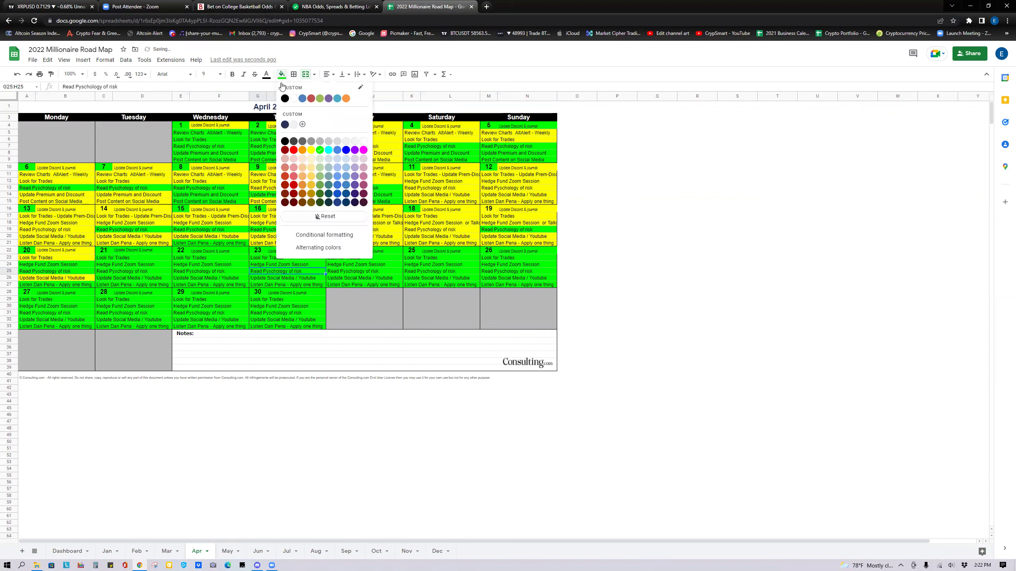
{"action": "left_click", "coordinate": [311, 150]}
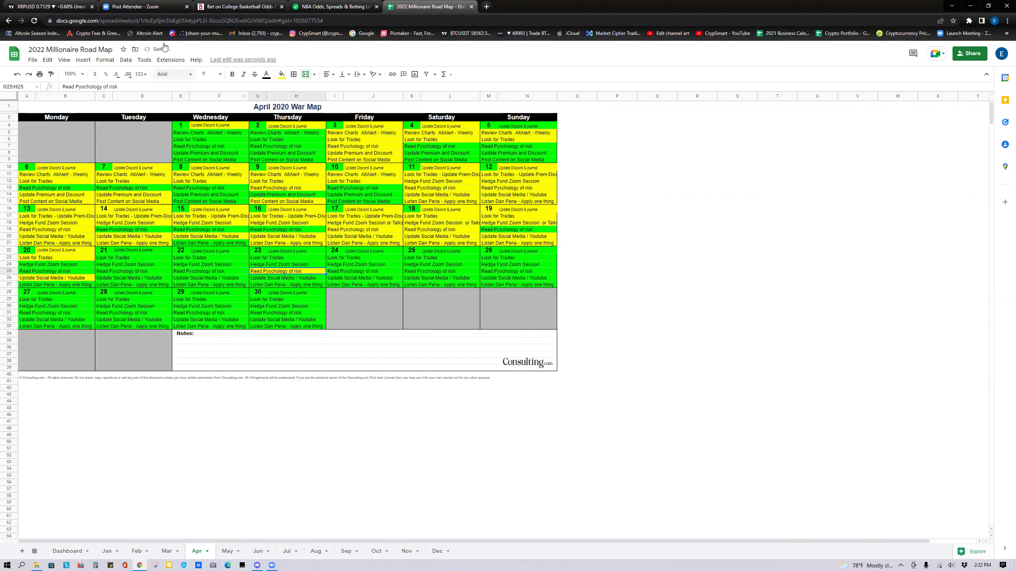
Fill the "Update Discord & journal" task for April 23 with yellow
{"action": "left_click", "coordinate": [292, 251]}
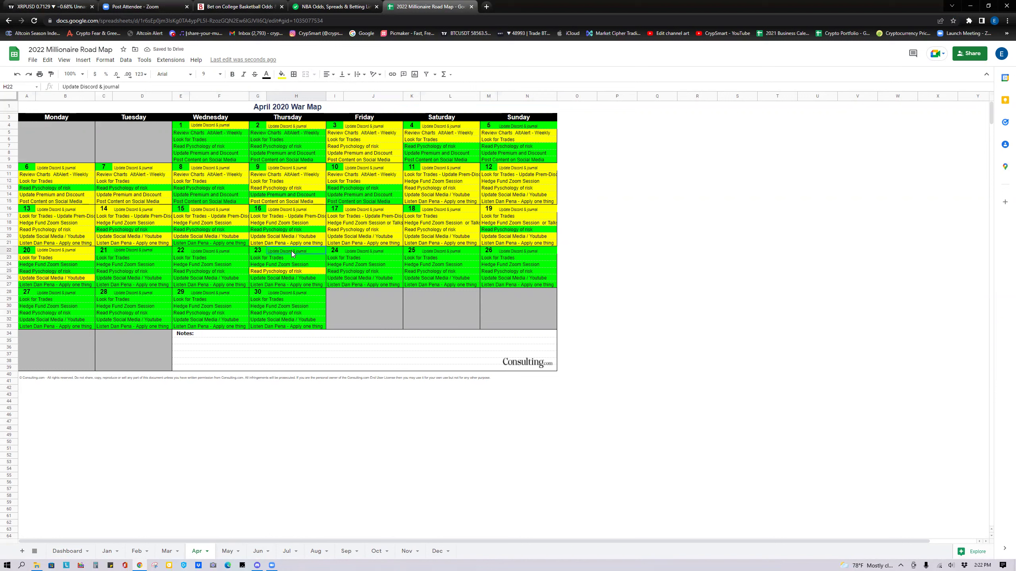
{"action": "left_click", "coordinate": [281, 74]}
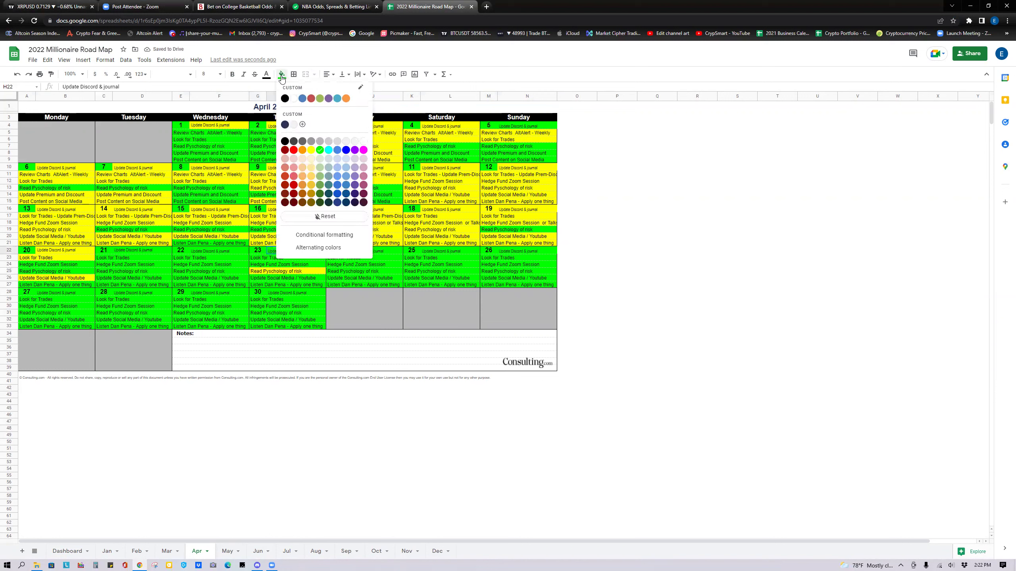
{"action": "left_click", "coordinate": [310, 152]}
Fill the "Update Discord & journal" row for April 21 and 22 (C22:F22) with yellow
{"action": "left_click", "coordinate": [214, 249]}
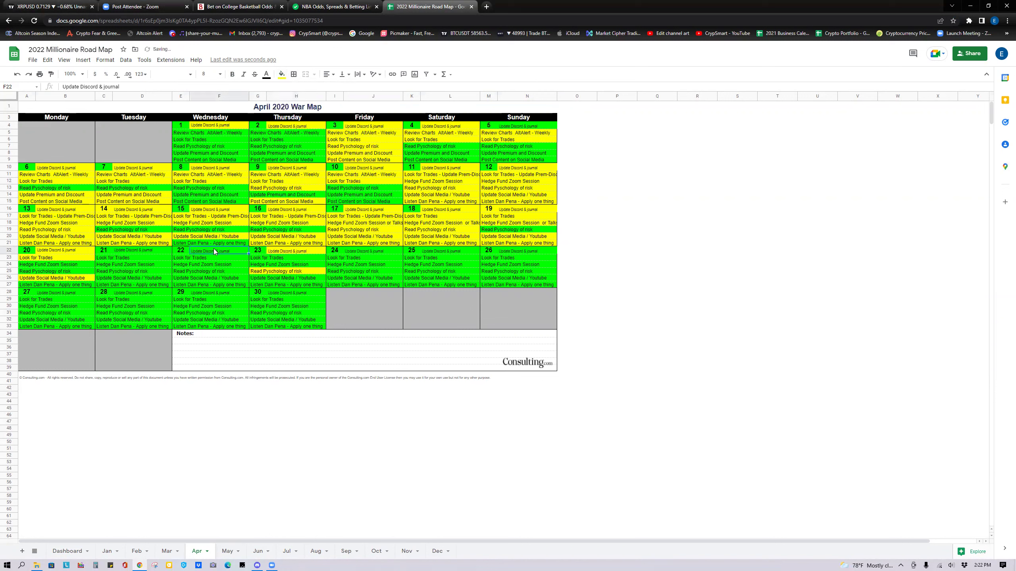
{"action": "left_click", "coordinate": [281, 76]}
{"action": "key", "text": "Escape"}
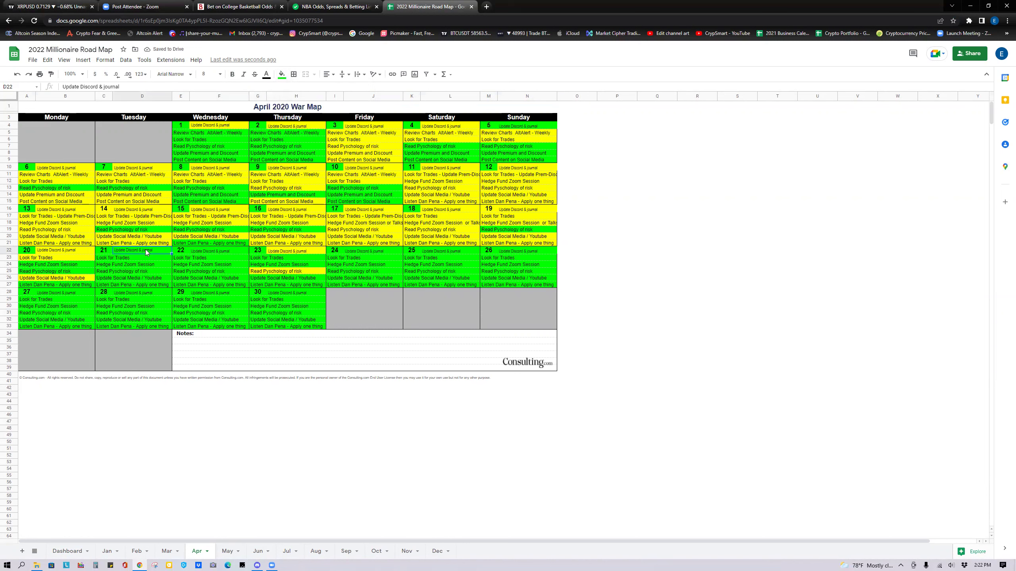
{"action": "left_click", "coordinate": [145, 249]}
{"action": "left_click", "coordinate": [208, 251]}
{"action": "mouse_move", "coordinate": [111, 249]}
{"action": "left_mouse_down"}
{"action": "mouse_move", "coordinate": [90, 248]}
{"action": "mouse_move", "coordinate": [102, 249]}
{"action": "left_mouse_up"}
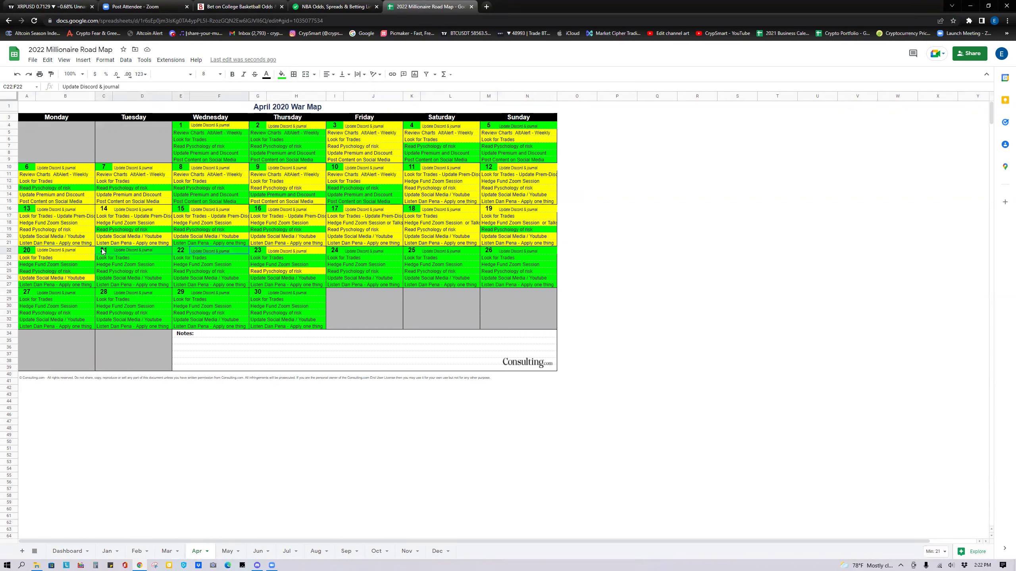
{"action": "left_click", "coordinate": [282, 74]}
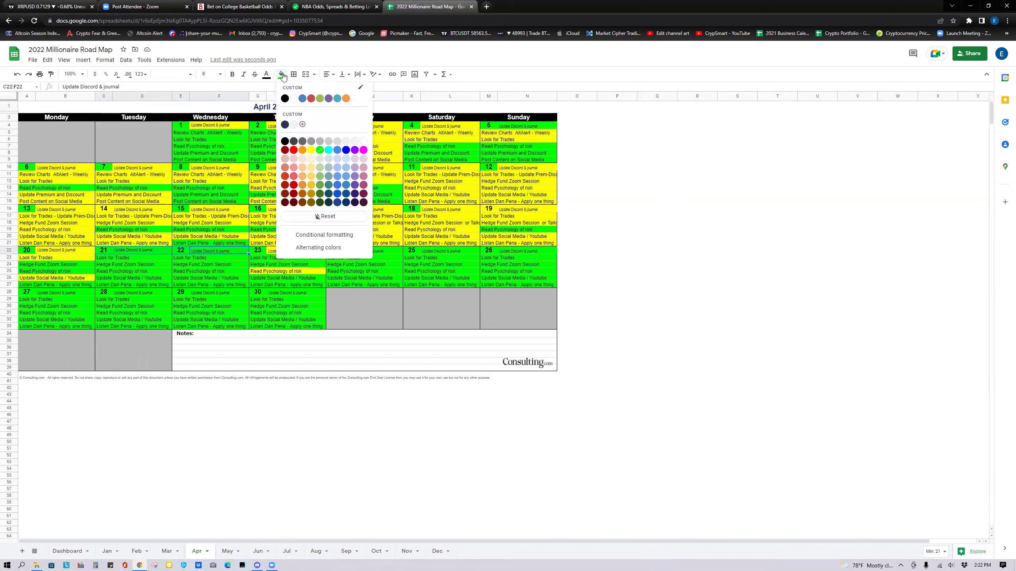
{"action": "left_click", "coordinate": [311, 158]}
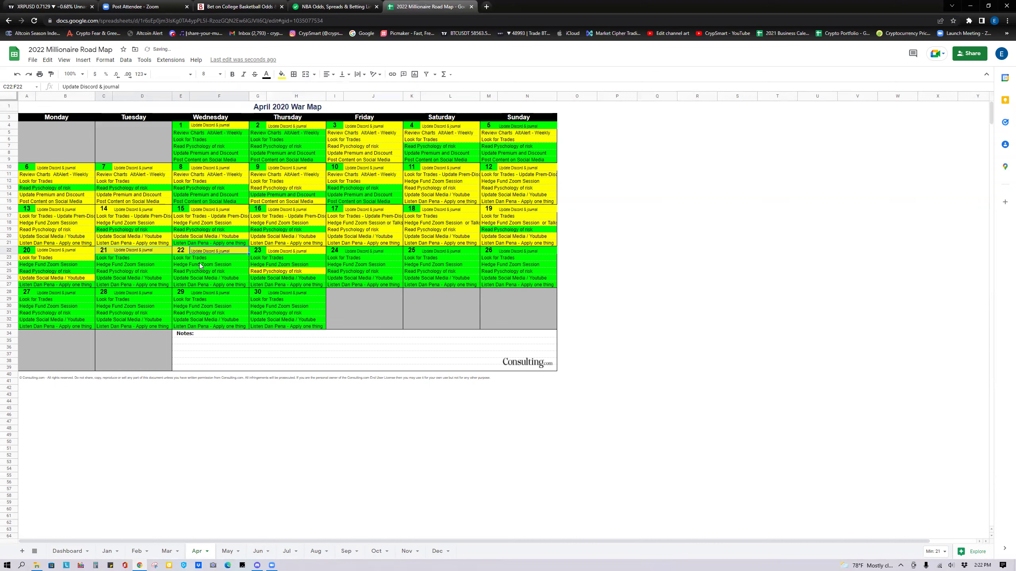
Fill the date number cells 22 (E22) and 21 (C22) with green again
{"action": "left_click", "coordinate": [23, 249]}
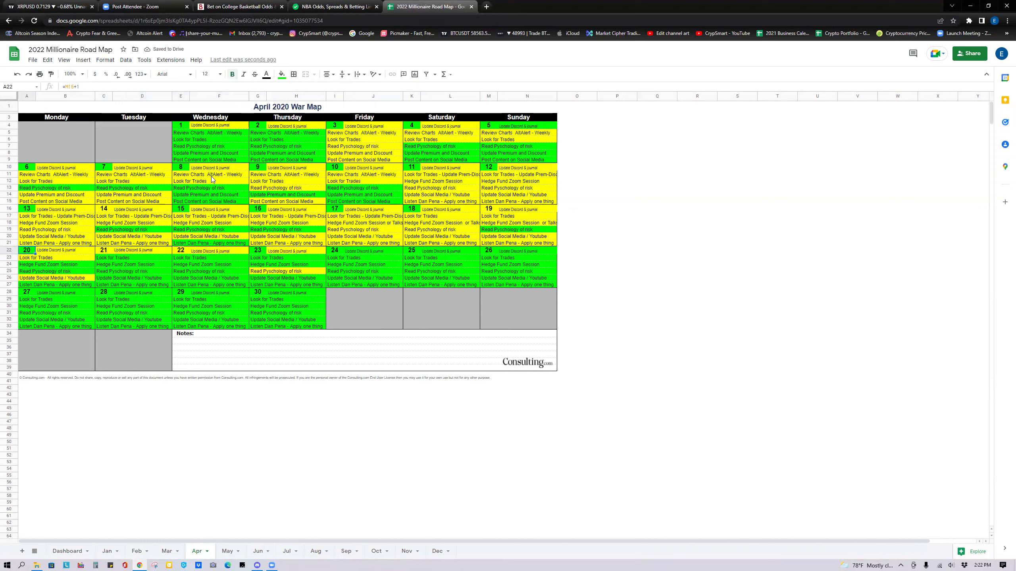
{"action": "left_click", "coordinate": [177, 248]}
{"action": "left_click", "coordinate": [282, 74]}
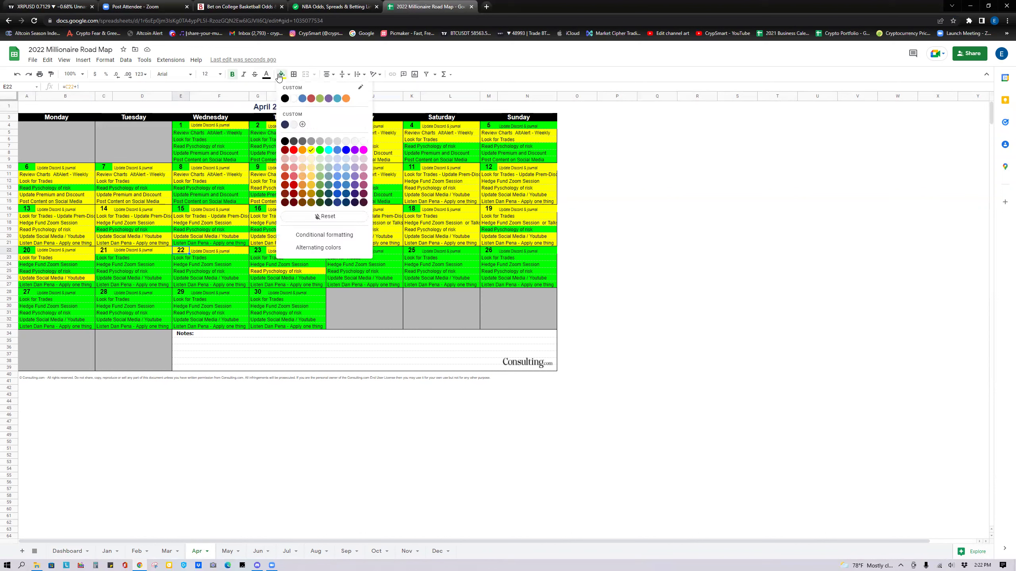
{"action": "left_click", "coordinate": [319, 152]}
{"action": "left_click", "coordinate": [104, 249]}
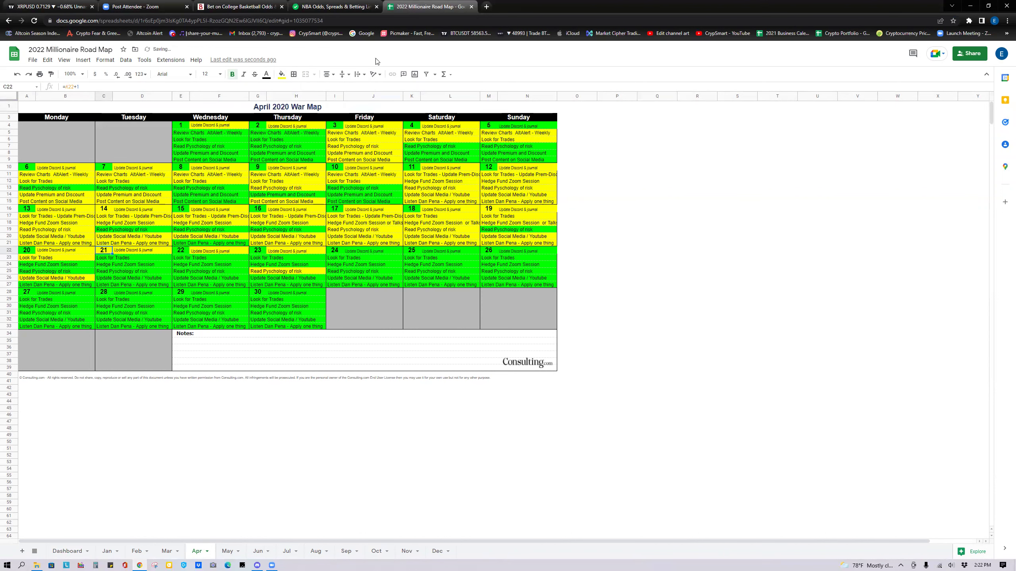
{"action": "left_click", "coordinate": [281, 75]}
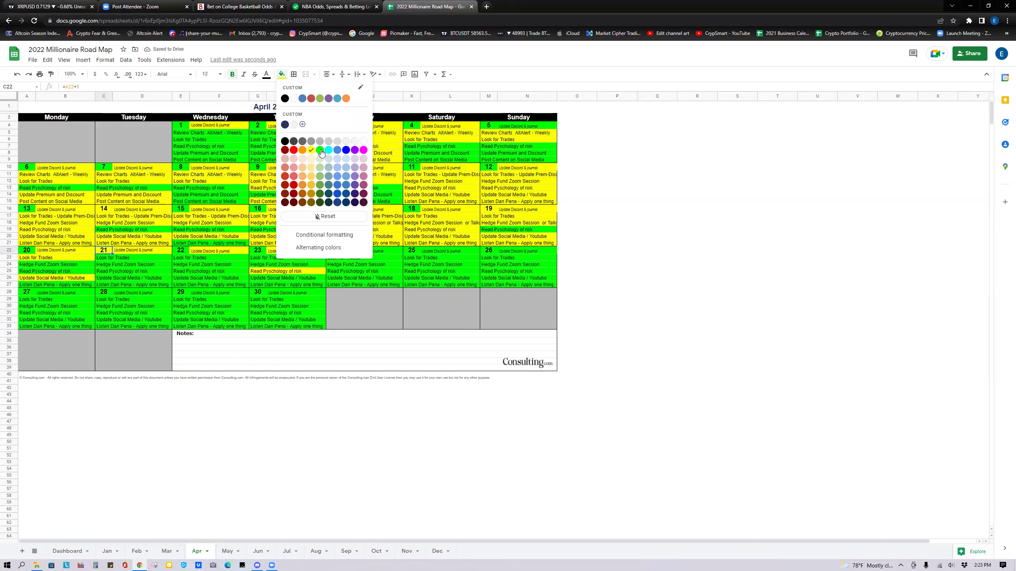
{"action": "left_click", "coordinate": [320, 151]}
Fill the "Look for Trades" tasks for April 21 through 23 (C23:H23) with yellow
{"action": "left_click_drag", "start_coordinate": [127, 257], "coordinate": [260, 263]}
{"action": "left_click", "coordinate": [282, 74]}
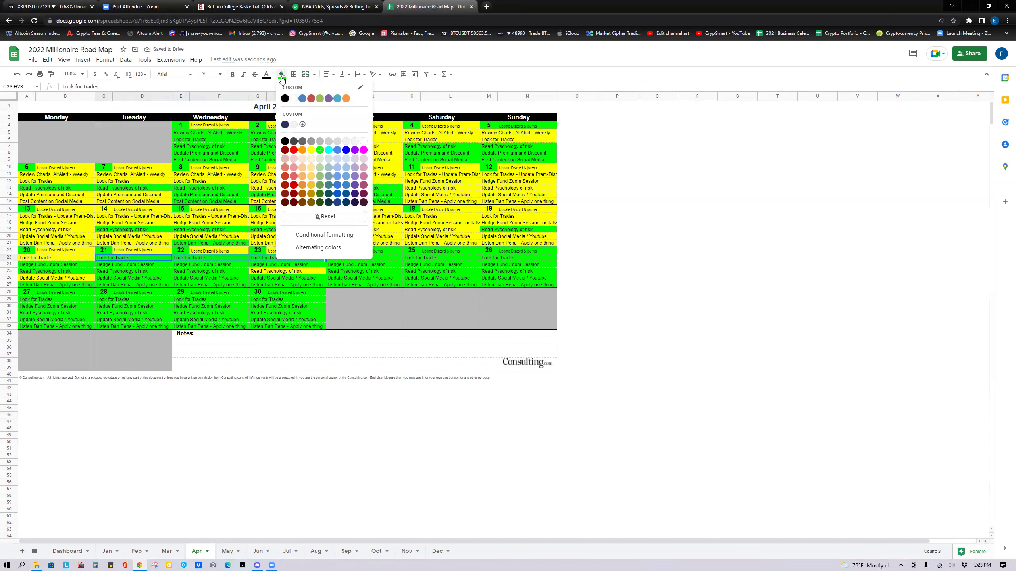
{"action": "left_click", "coordinate": [311, 151]}
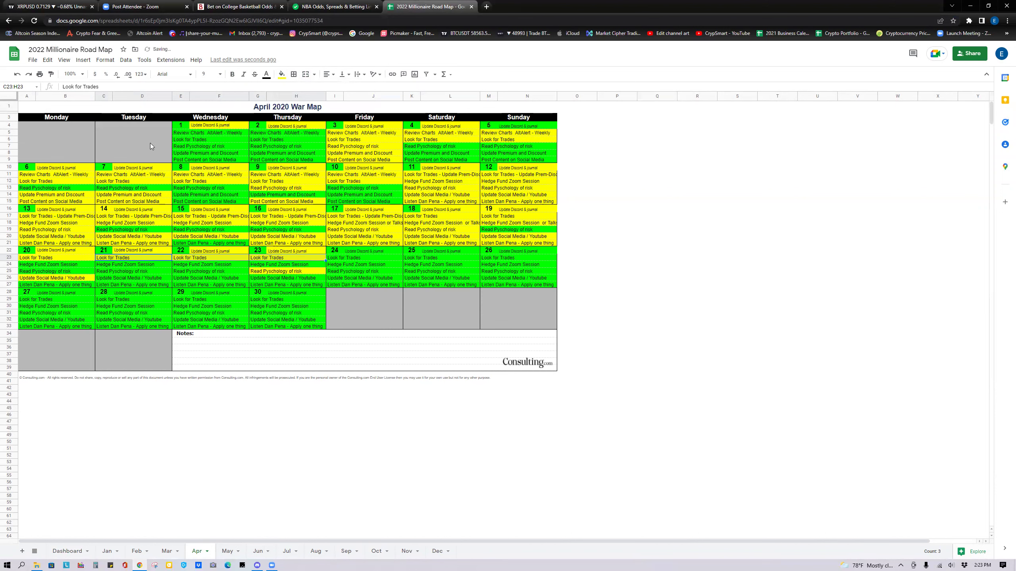
Fill the "Hedge Fund Zoom Session" tasks for April 21 through 23 (C24:H24) with yellow
{"action": "left_click_drag", "start_coordinate": [130, 264], "coordinate": [285, 264]}
{"action": "left_click", "coordinate": [282, 75]}
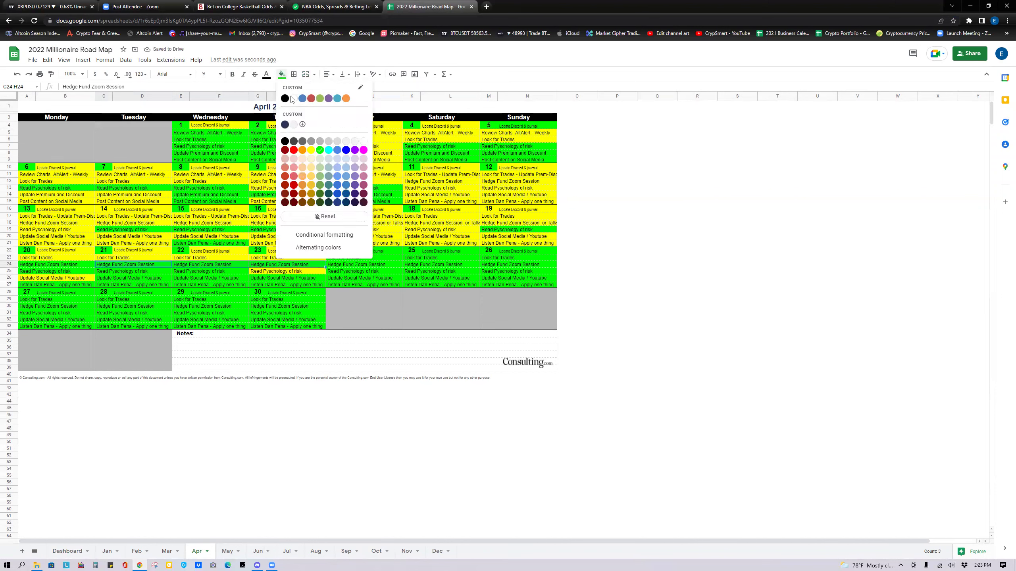
{"action": "left_click", "coordinate": [312, 146]}
Fill the "Update Social Media / Youtube" task for April 21 (C26:D26) with yellow
{"action": "left_click_drag", "start_coordinate": [147, 279], "coordinate": [200, 279]}
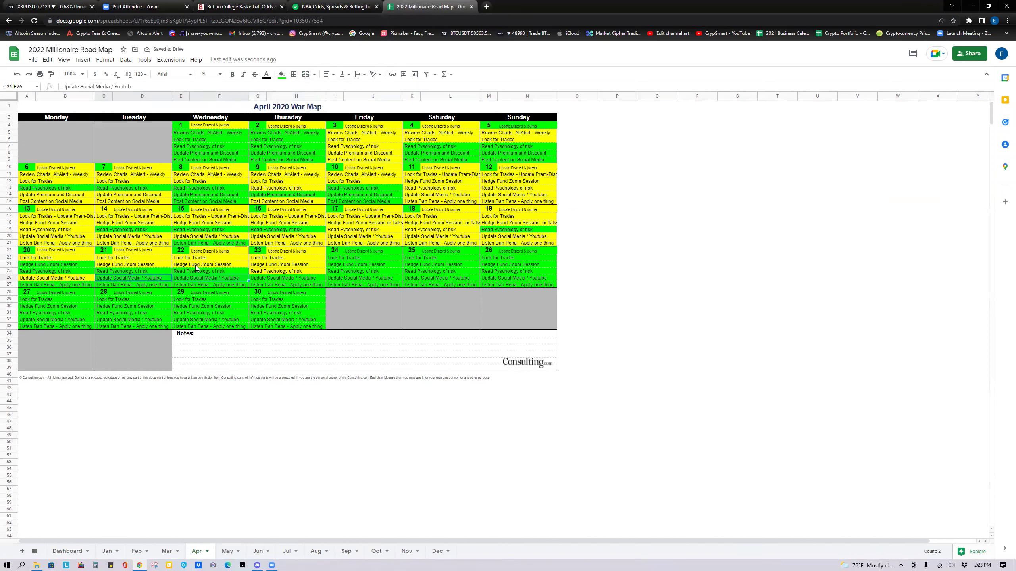
{"action": "left_click_drag", "start_coordinate": [179, 280], "coordinate": [157, 278]}
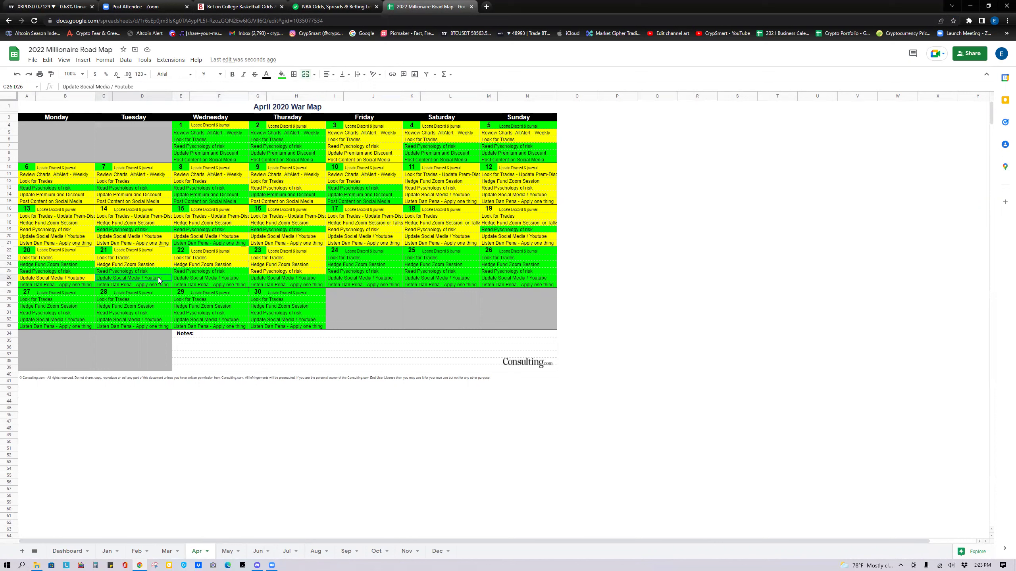
{"action": "left_click", "coordinate": [282, 74]}
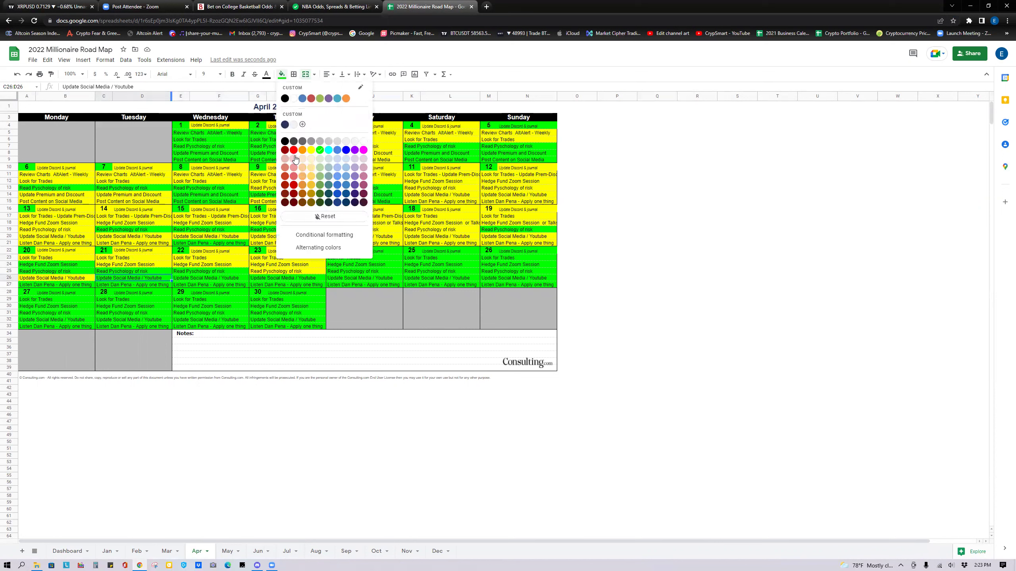
{"action": "left_click", "coordinate": [311, 146]}
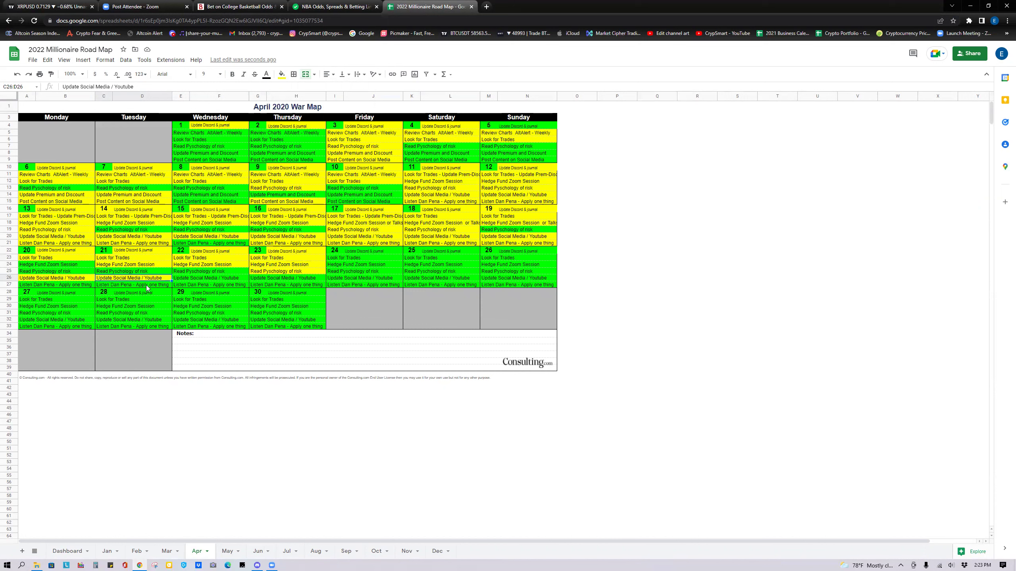
Fill the "Listen Dan Pena - Apply one thing" tasks for April 21 and 22 (C27:F27) with yellow
{"action": "left_click_drag", "start_coordinate": [146, 285], "coordinate": [194, 284]}
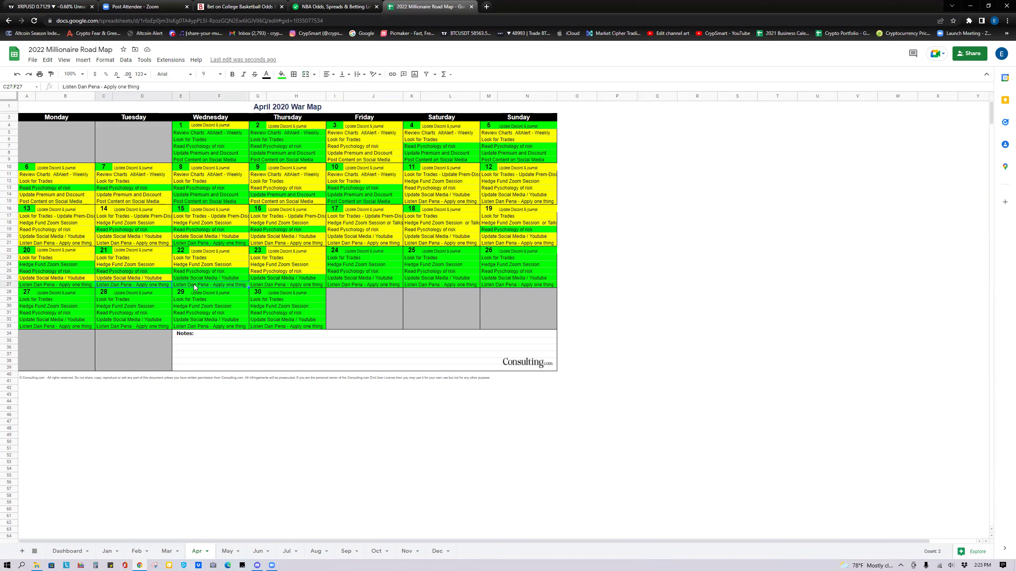
{"action": "left_click", "coordinate": [282, 74]}
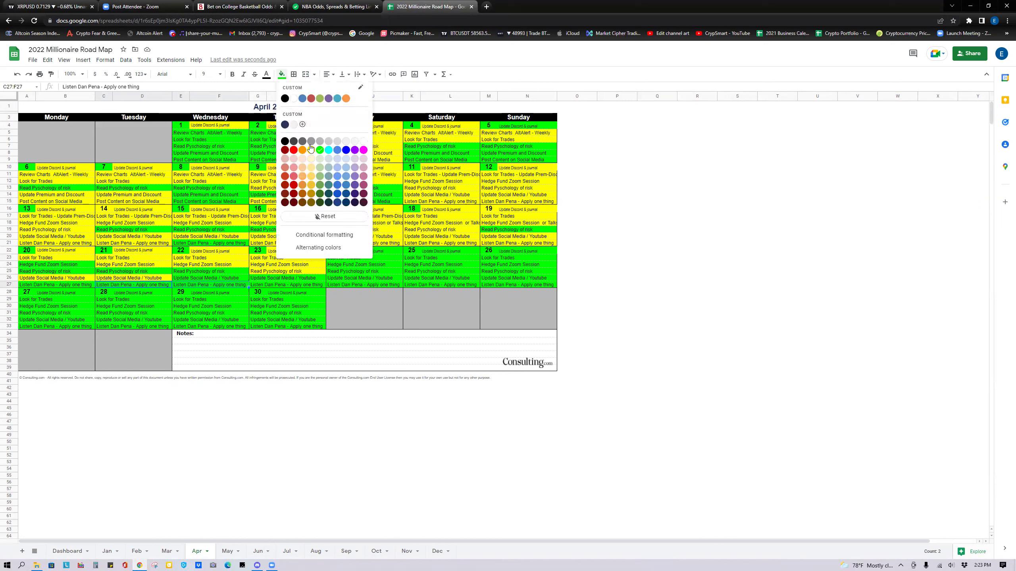
{"action": "left_click", "coordinate": [311, 150]}
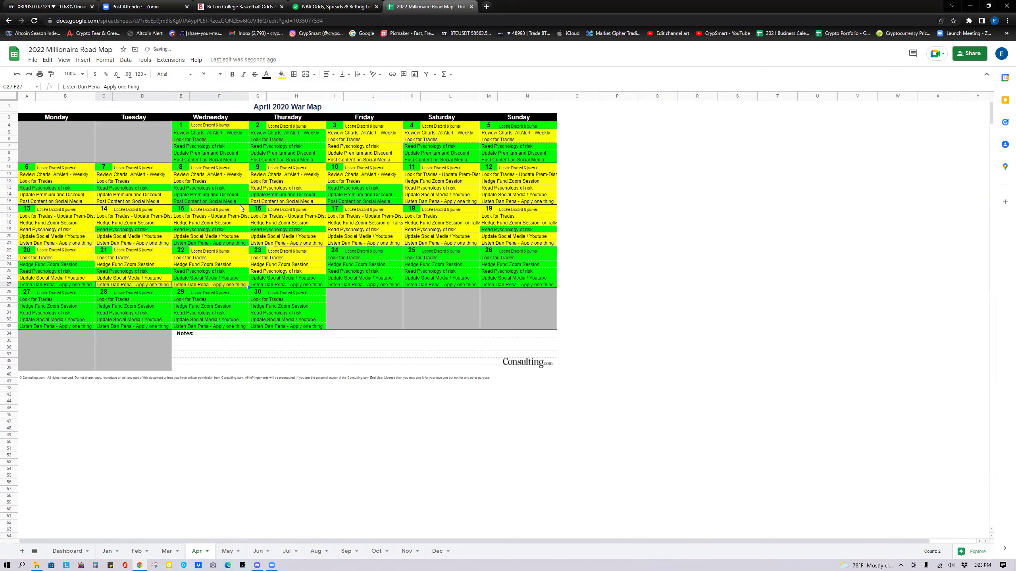
Fill the "Update Social Media / Youtube" task for April 22 with yellow and move the selection off the calendar
{"action": "left_click", "coordinate": [262, 302]}
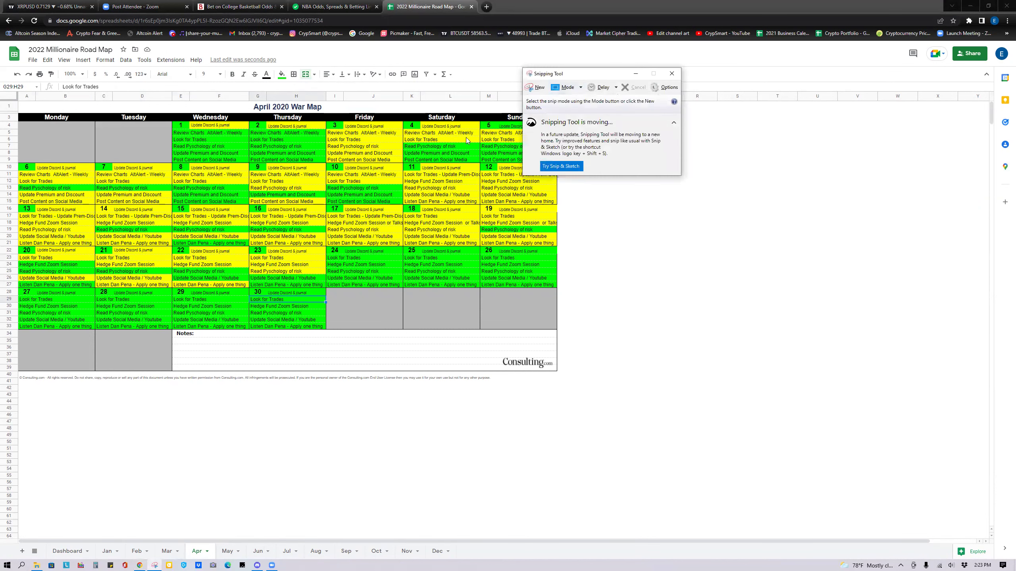
{"action": "left_click", "coordinate": [206, 278]}
{"action": "left_click", "coordinate": [282, 74]}
{"action": "left_click", "coordinate": [311, 136]}
{"action": "left_click", "coordinate": [229, 348]}
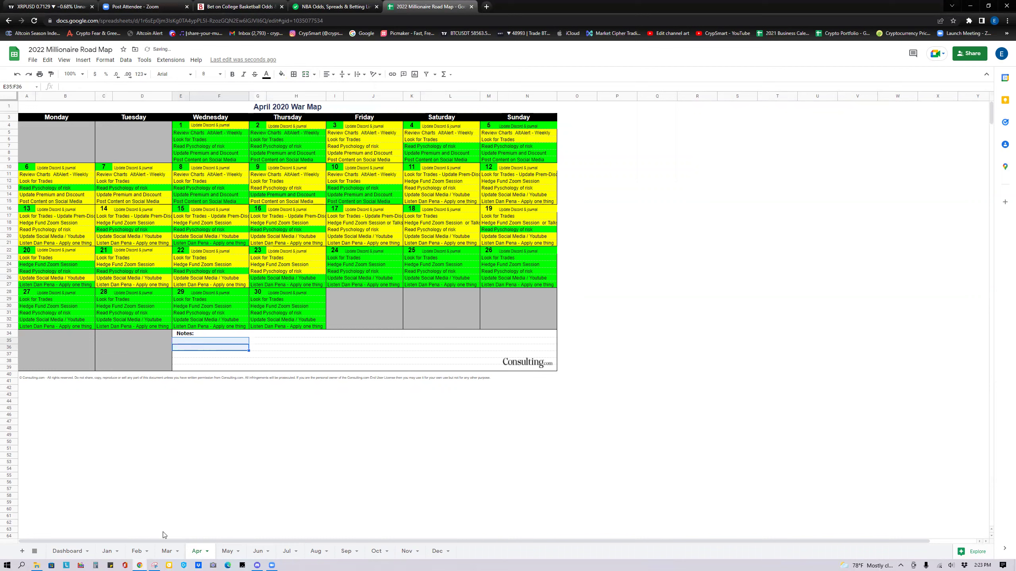
Capture the April 21 and 22 calendar blocks with Snipping Tool and copy the snip
{"action": "left_click", "coordinate": [154, 565]}
{"action": "left_click", "coordinate": [527, 88]}
{"action": "left_click_drag", "start_coordinate": [95, 246], "coordinate": [248, 288]}
{"action": "right_click", "coordinate": [201, 272]}
{"action": "left_click", "coordinate": [176, 274]}
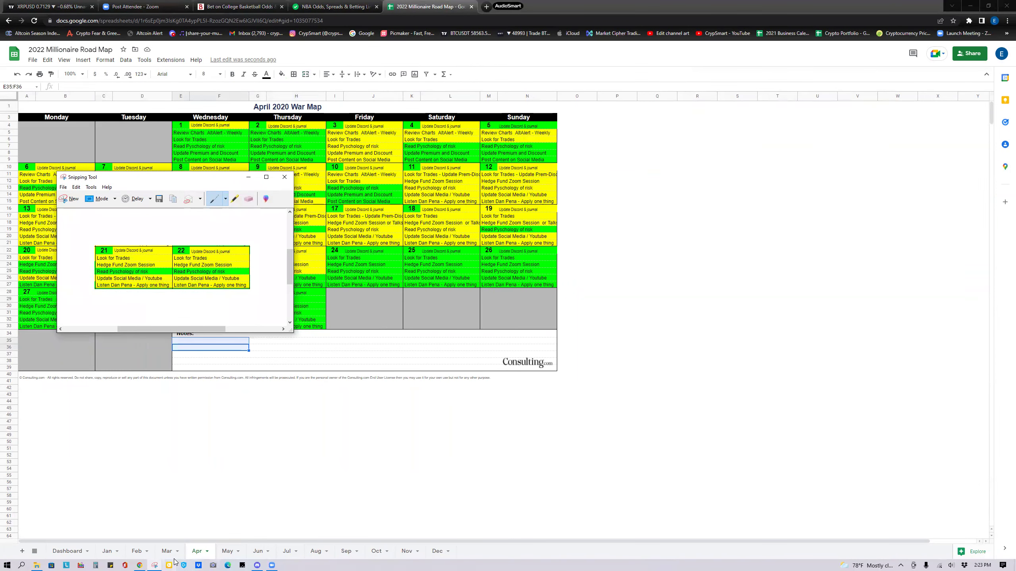
Switch to Discord, post the snip in the accountability-check channel, and dismiss the Discord and Snipping Tool windows
{"action": "mouse_move", "coordinate": [262, 563]}
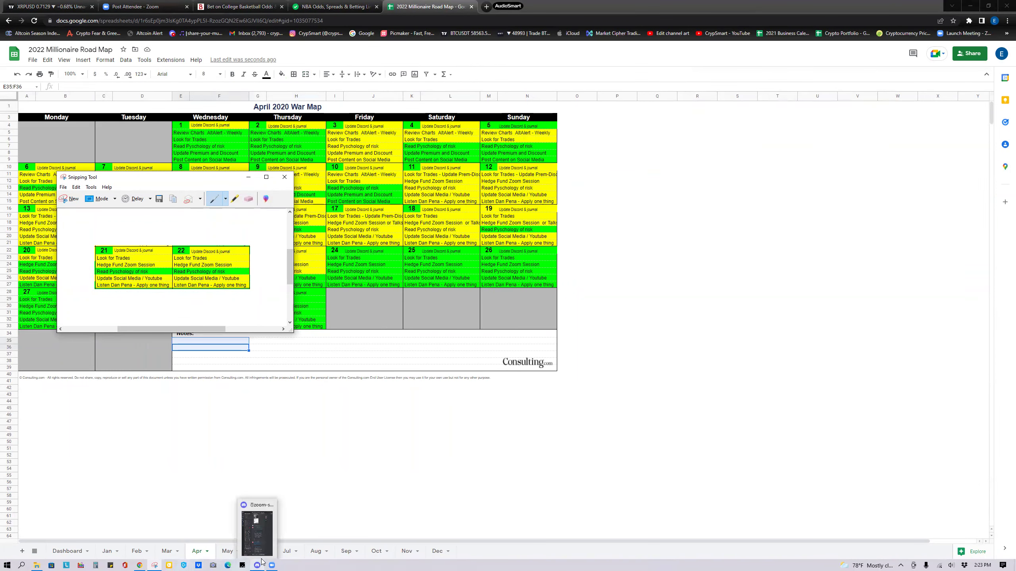
{"action": "left_click", "coordinate": [265, 534]}
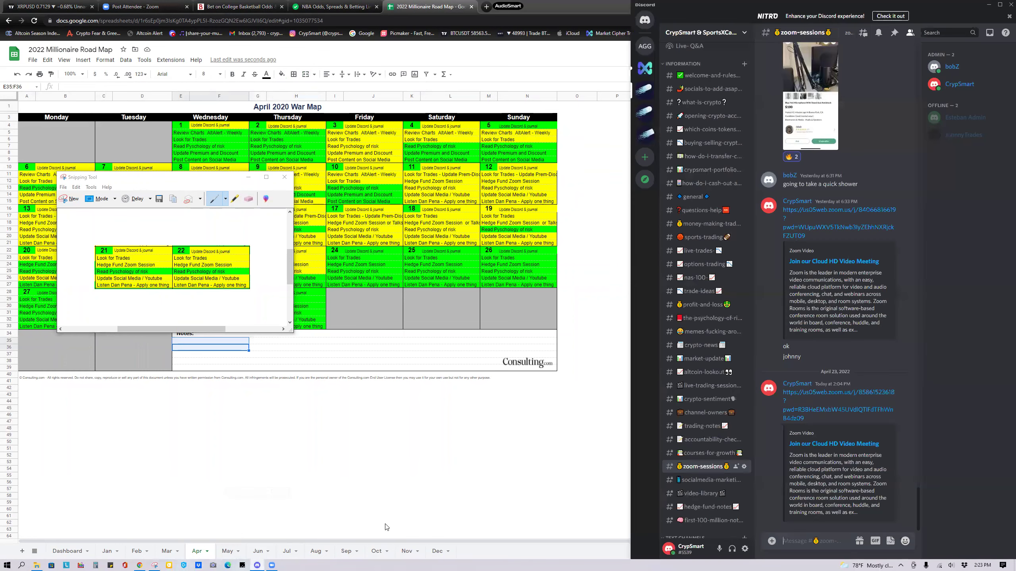
{"action": "scroll", "coordinate": [700, 478], "scroll_direction": "down", "scroll_amount": 2}
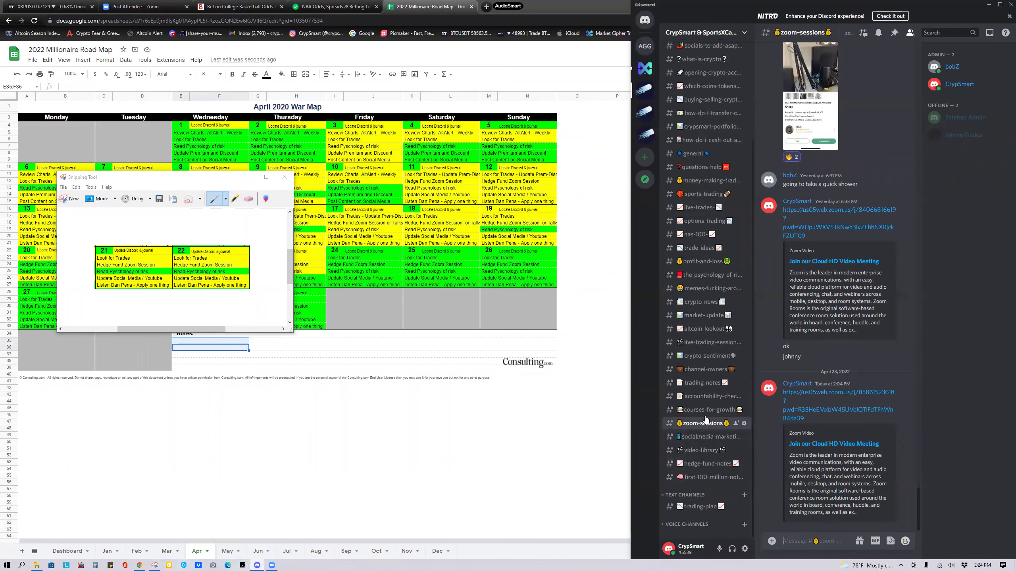
{"action": "left_click", "coordinate": [706, 401]}
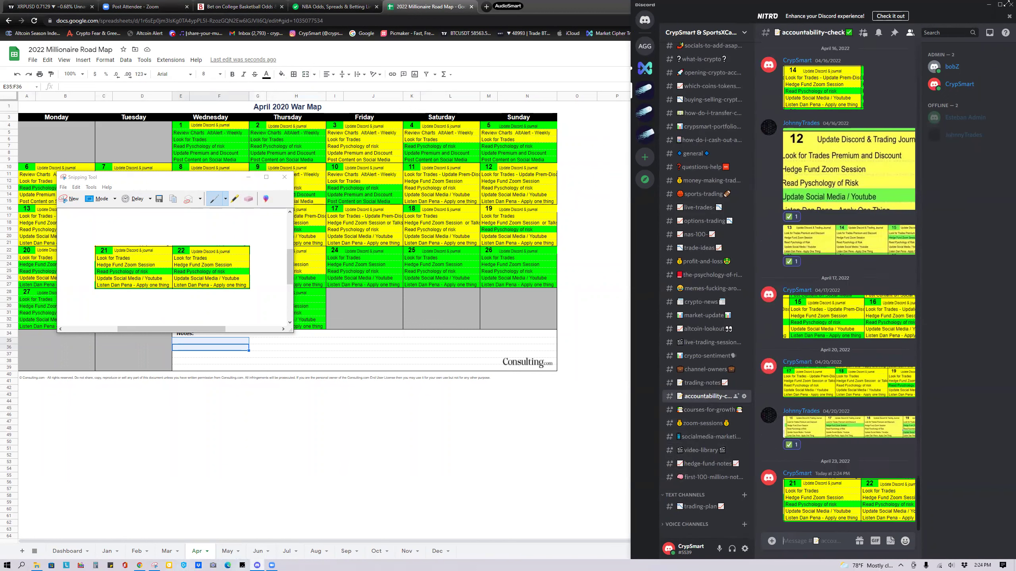
{"action": "left_click", "coordinate": [988, 4]}
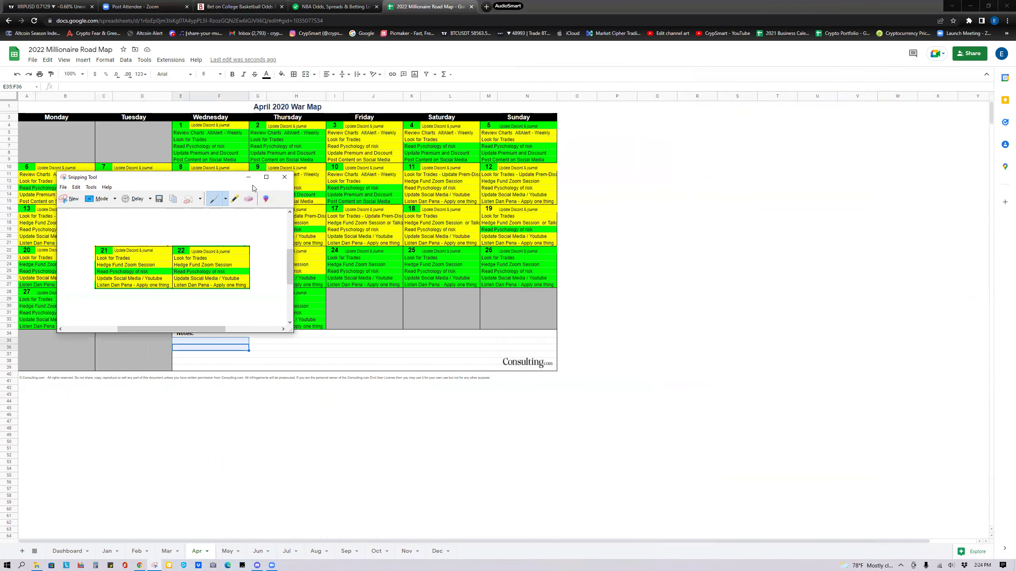
{"action": "left_click", "coordinate": [285, 177]}
{"action": "left_click", "coordinate": [208, 260]}
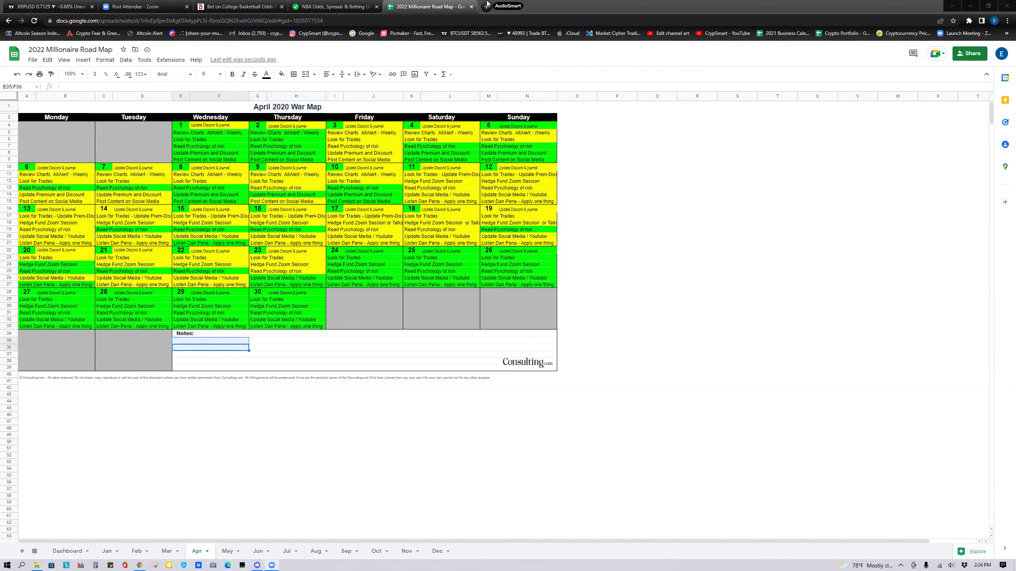
Check the NBA Sharp Betting Picks report and the live Philadelphia 76ers @ Toronto Raptors odds on Bovada
{"action": "left_click", "coordinate": [334, 7]}
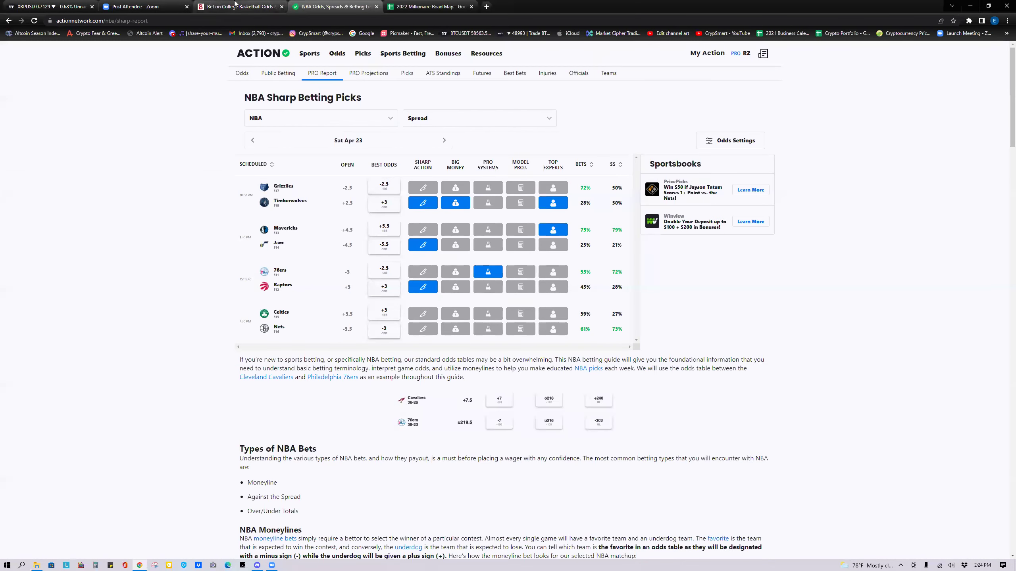
{"action": "left_click", "coordinate": [205, 6]}
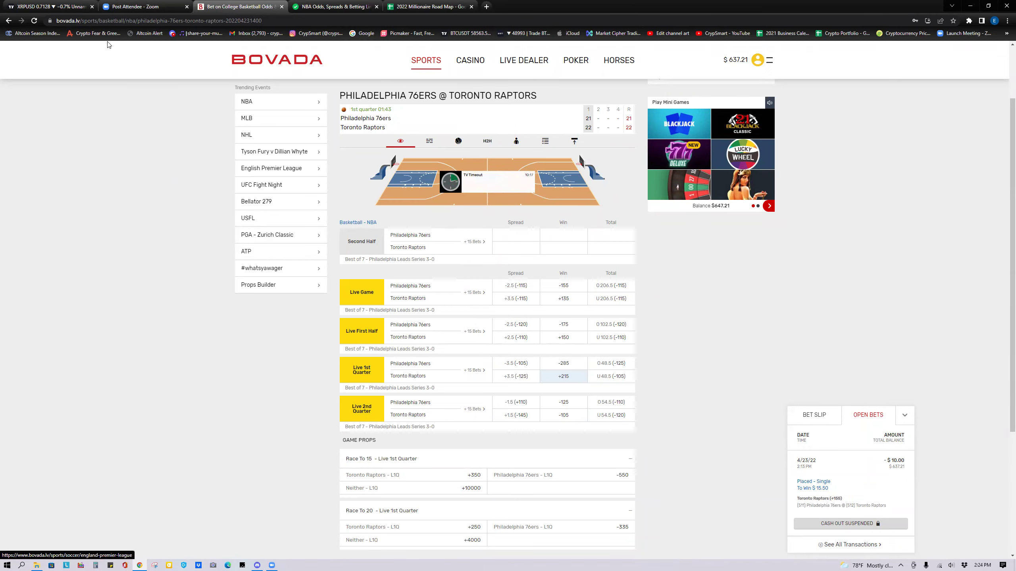
{"action": "left_click", "coordinate": [41, 4]}
Close the Zoom Post Attendee page and return to the 2022 Millionaire Road Map spreadsheet
{"action": "left_click", "coordinate": [160, 7]}
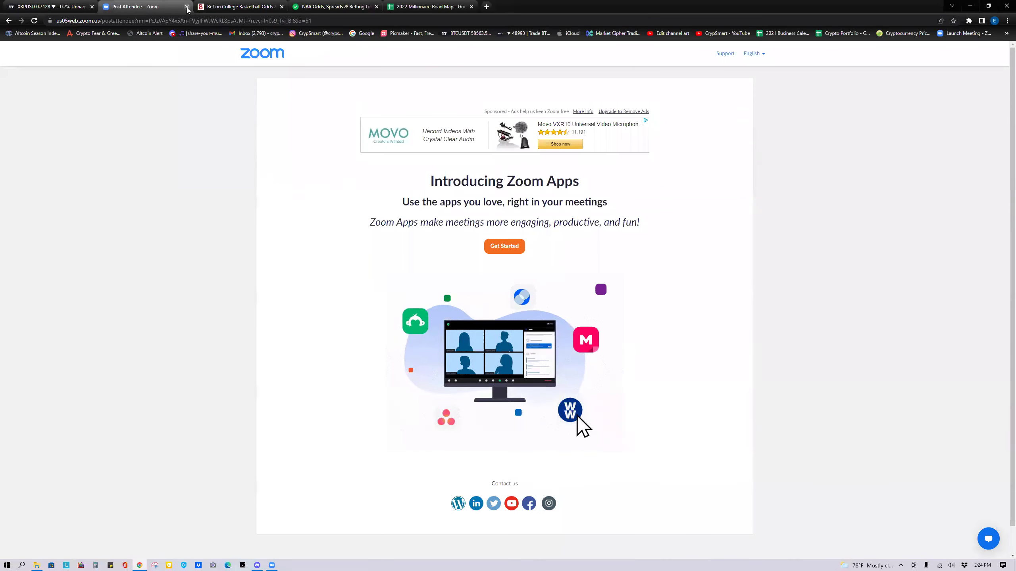
{"action": "left_click", "coordinate": [186, 6]}
{"action": "left_click", "coordinate": [335, 6]}
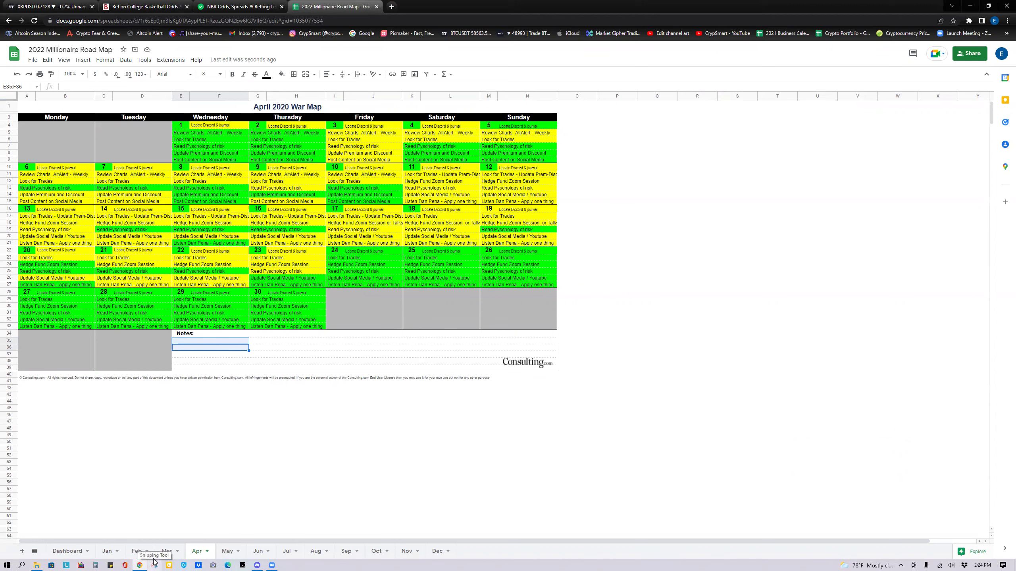
Fill the "Listen Dan Pena - Apply one thing" task for April 23 (G27:H27) with yellow
{"action": "left_click", "coordinate": [287, 285]}
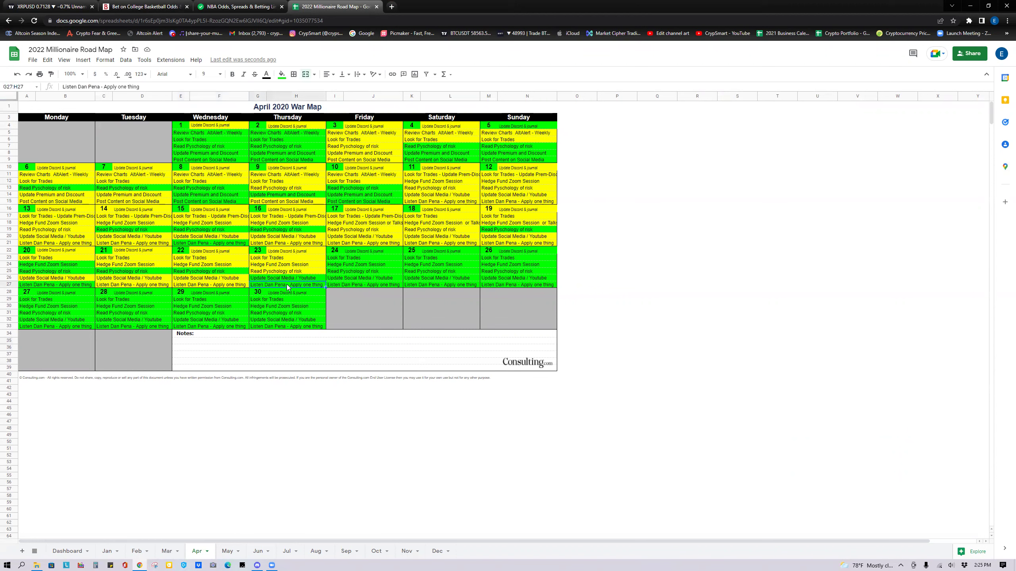
{"action": "left_click", "coordinate": [282, 74]}
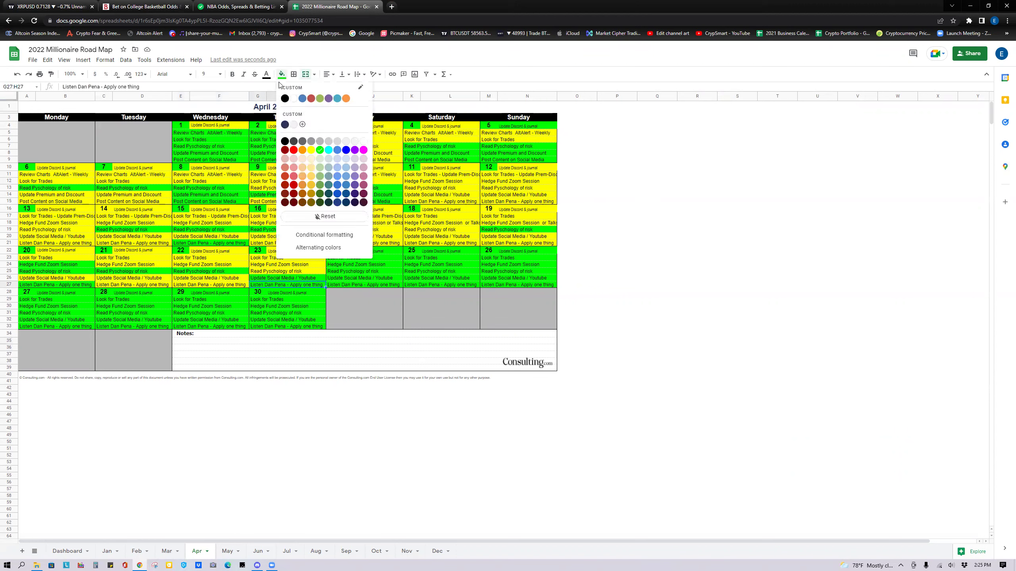
{"action": "left_click", "coordinate": [310, 151]}
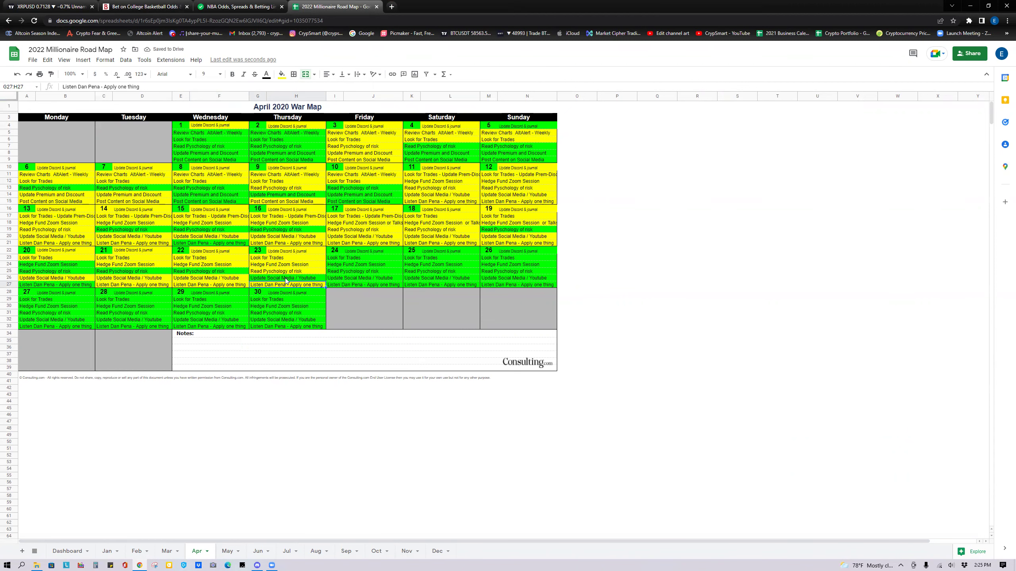
Open YouTube Studio in a new tab and show the channel's content list
{"action": "left_click", "coordinate": [393, 6]}
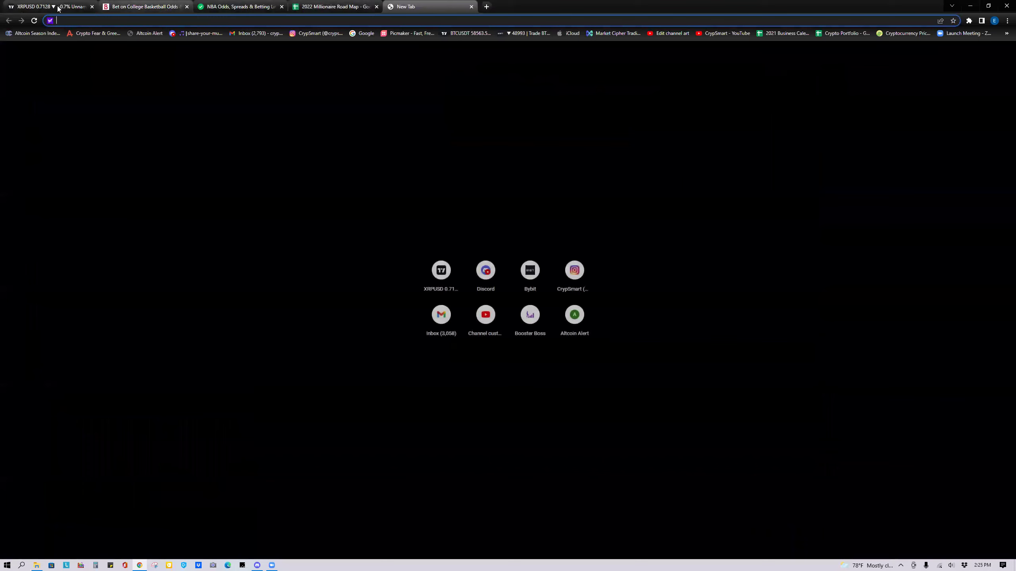
{"action": "left_click", "coordinate": [668, 34]}
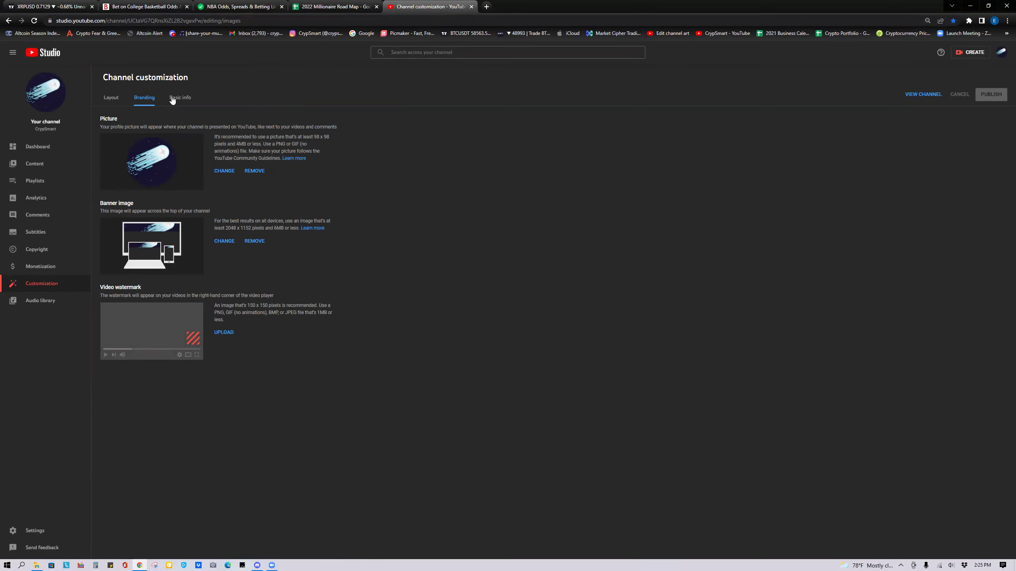
{"action": "left_click", "coordinate": [52, 164]}
Examine Bovada's MLB live and upcoming game odds for April 23
{"action": "left_click", "coordinate": [145, 7]}
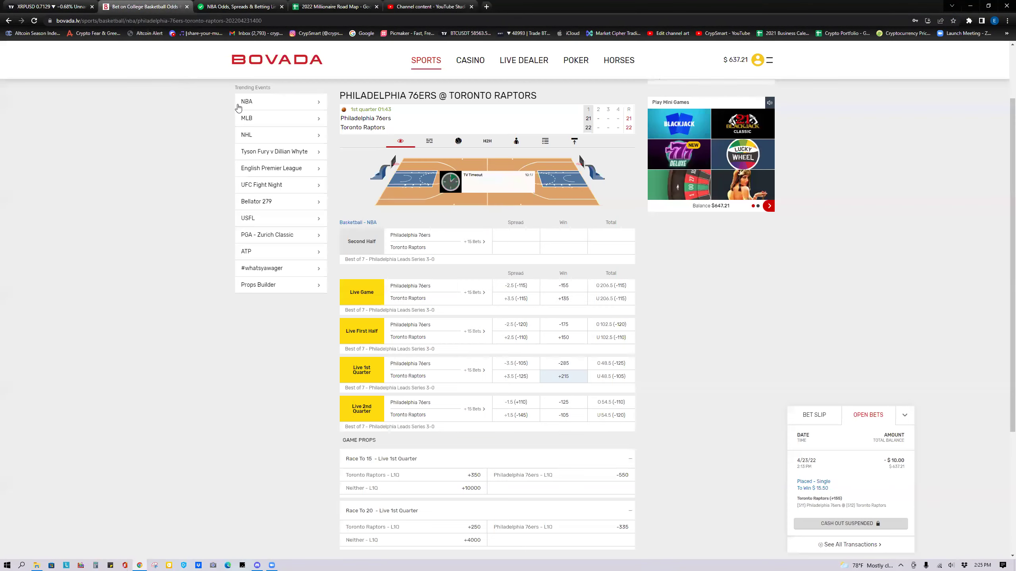
{"action": "left_click", "coordinate": [284, 118]}
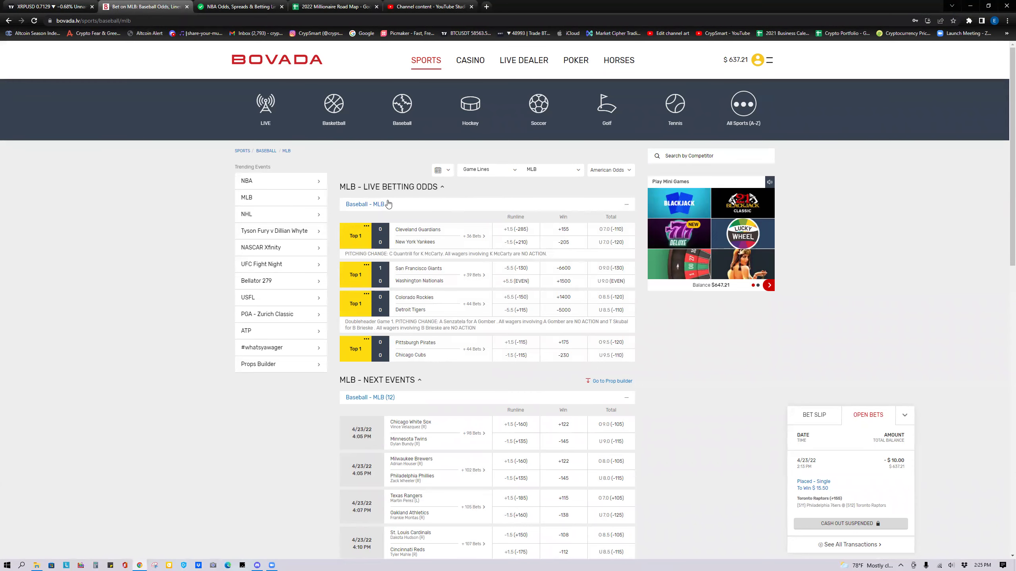
{"action": "scroll", "coordinate": [386, 211], "scroll_direction": "down", "scroll_amount": 3}
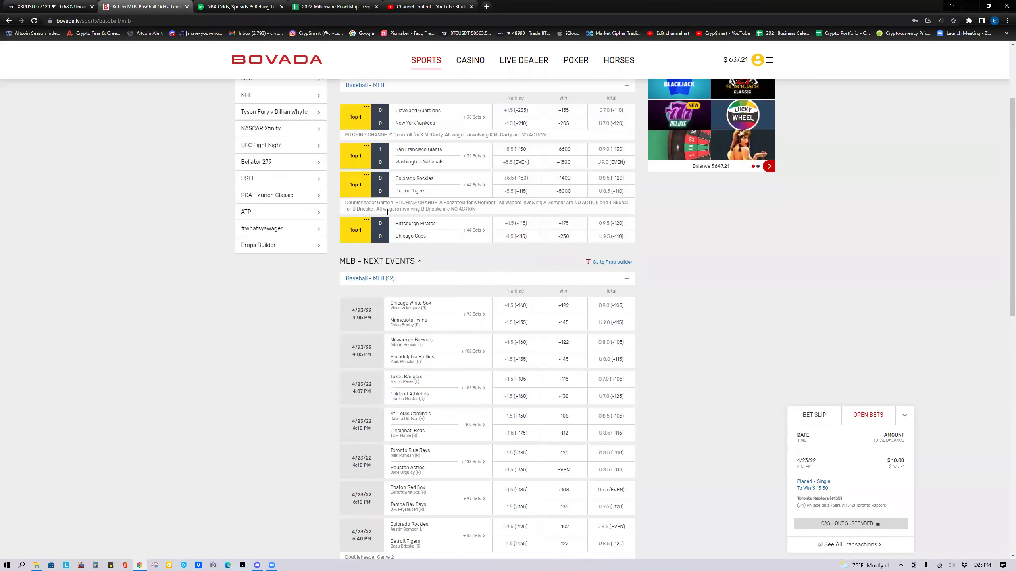
{"action": "scroll", "coordinate": [387, 212], "scroll_direction": "down", "scroll_amount": 2}
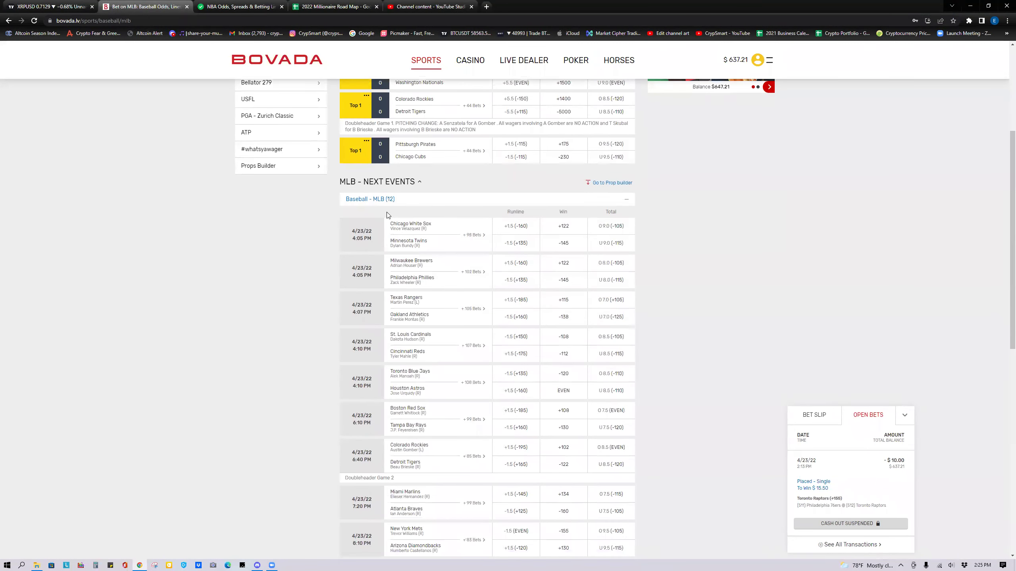
{"action": "scroll", "coordinate": [386, 215], "scroll_direction": "down", "scroll_amount": 2}
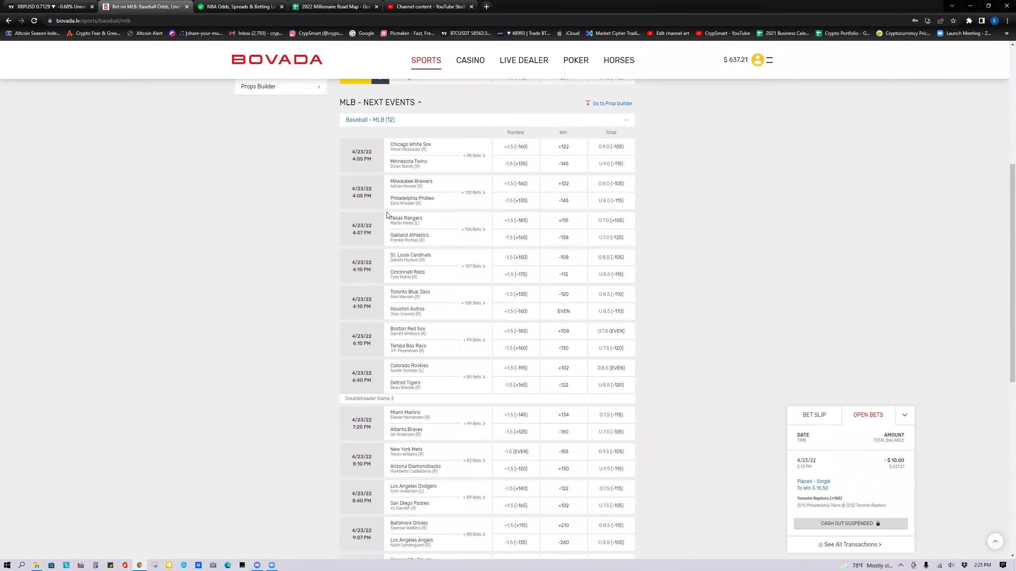
{"action": "scroll", "coordinate": [386, 215], "scroll_direction": "down", "scroll_amount": 2}
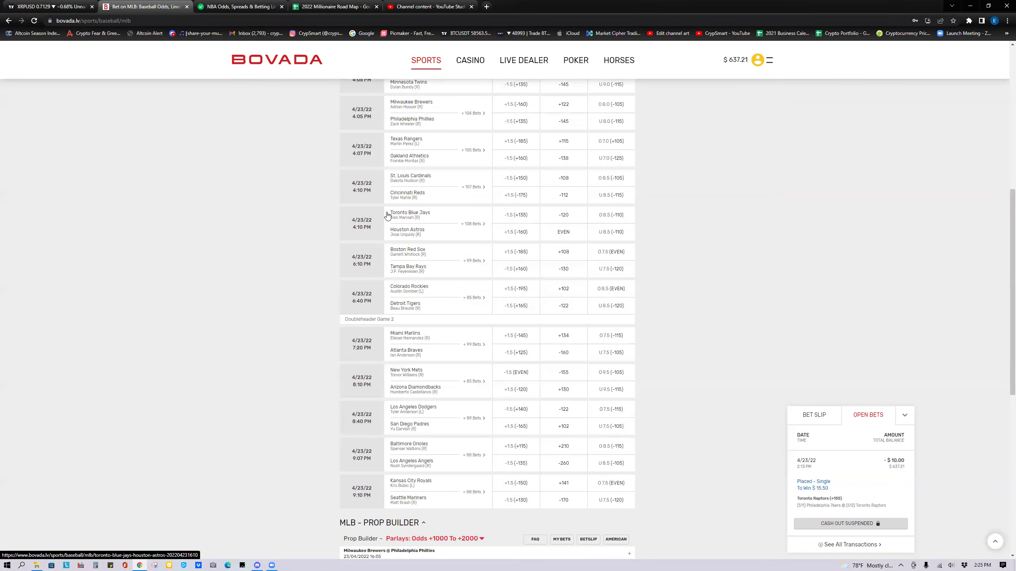
{"action": "scroll", "coordinate": [387, 215], "scroll_direction": "down", "scroll_amount": 2}
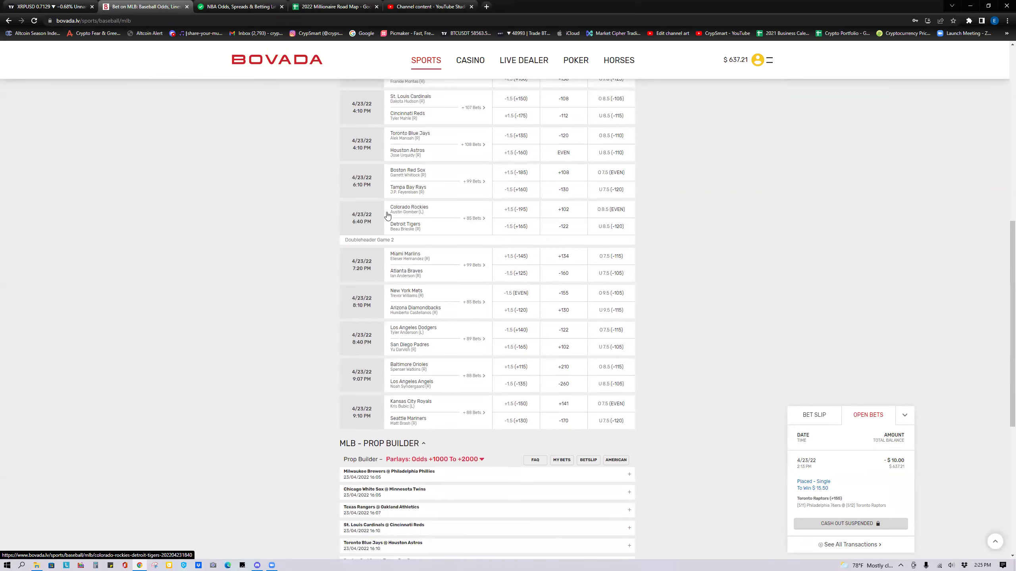
{"action": "scroll", "coordinate": [387, 215], "scroll_direction": "up", "scroll_amount": 2}
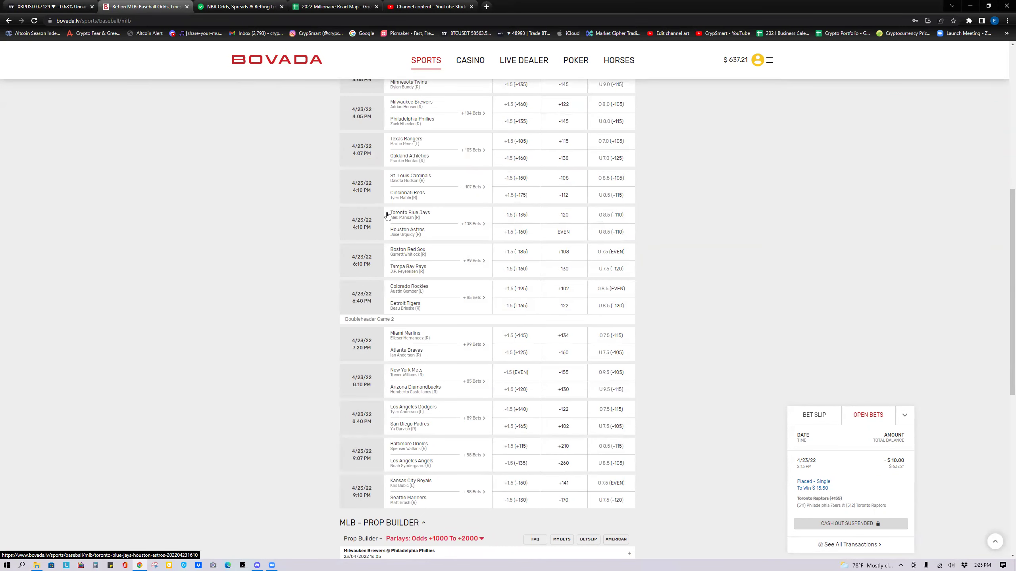
{"action": "scroll", "coordinate": [412, 223], "scroll_direction": "up", "scroll_amount": 1}
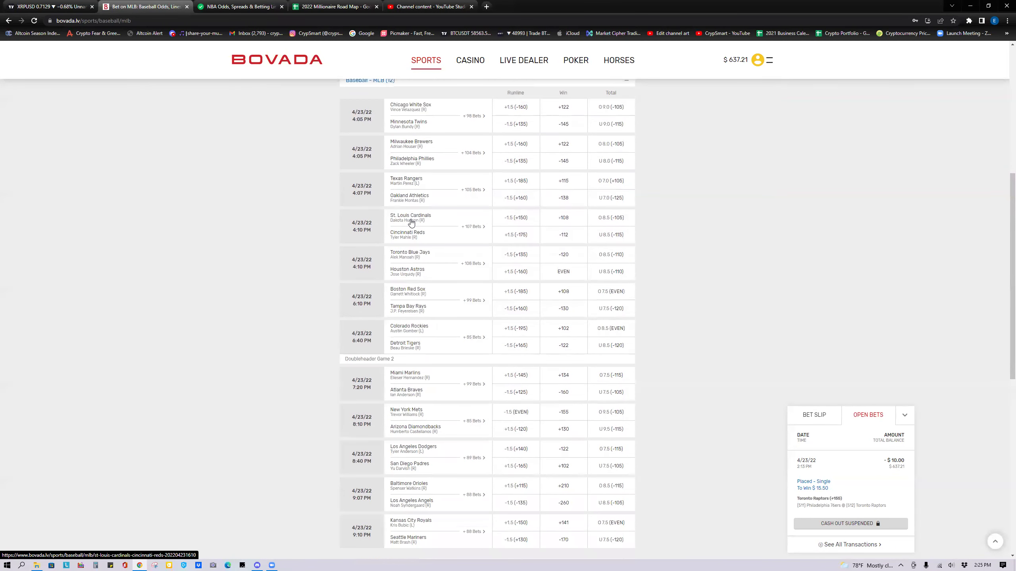
Add the Oakland Athletics -0.5 (EVEN) 5 Inning Line runline from the Texas Rangers @ Oakland Athletics game to the bet slip
{"action": "left_click", "coordinate": [464, 190]}
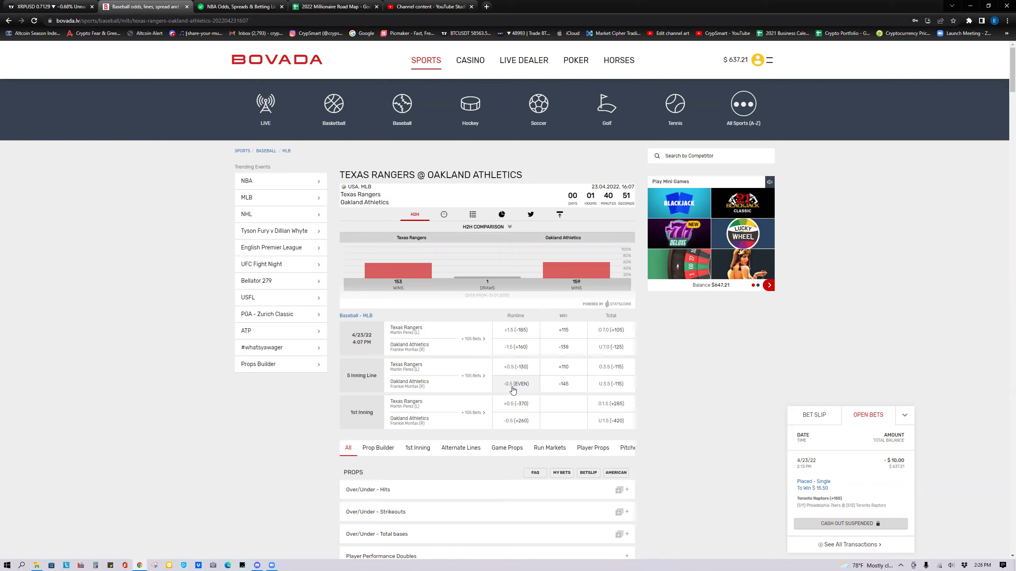
{"action": "left_click", "coordinate": [513, 388]}
{"action": "left_click", "coordinate": [520, 385]}
{"action": "left_click", "coordinate": [531, 386]}
Place the Oakland Athletics bet with a risk of $19 and collapse the bet slip
{"action": "left_click", "coordinate": [834, 475]}
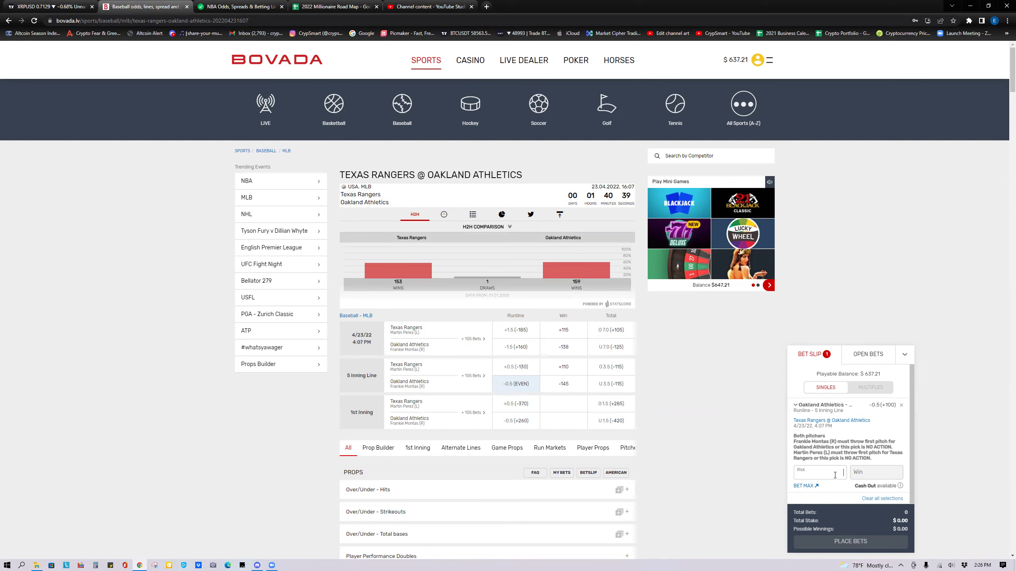
{"action": "type", "text": "19"}
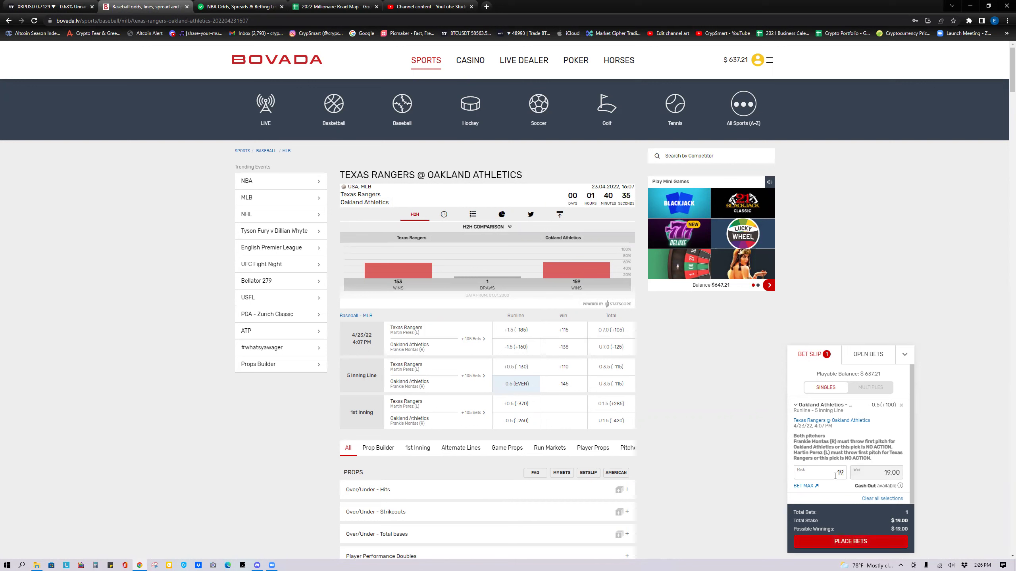
{"action": "left_click", "coordinate": [840, 543]}
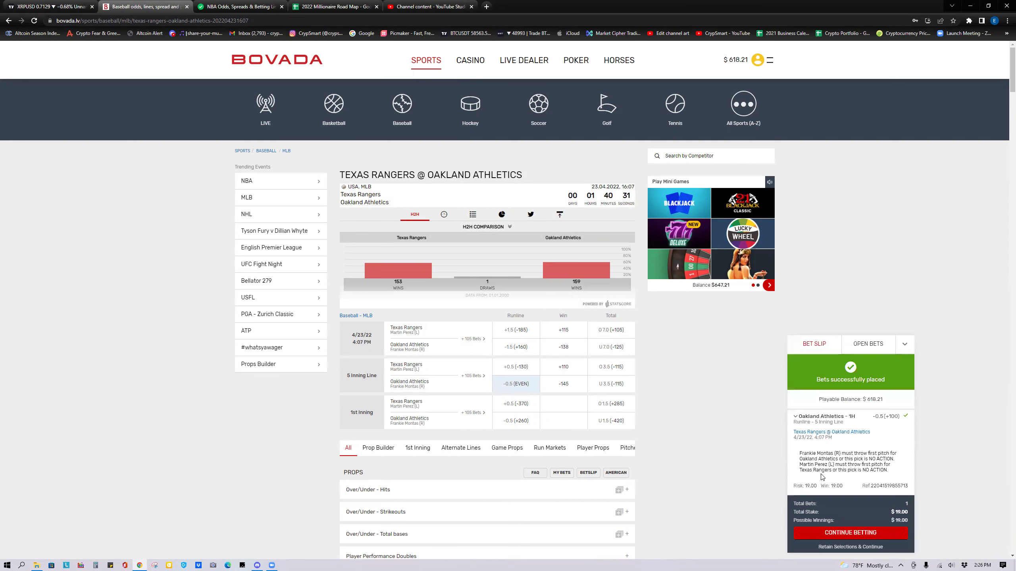
{"action": "left_click", "coordinate": [903, 346]}
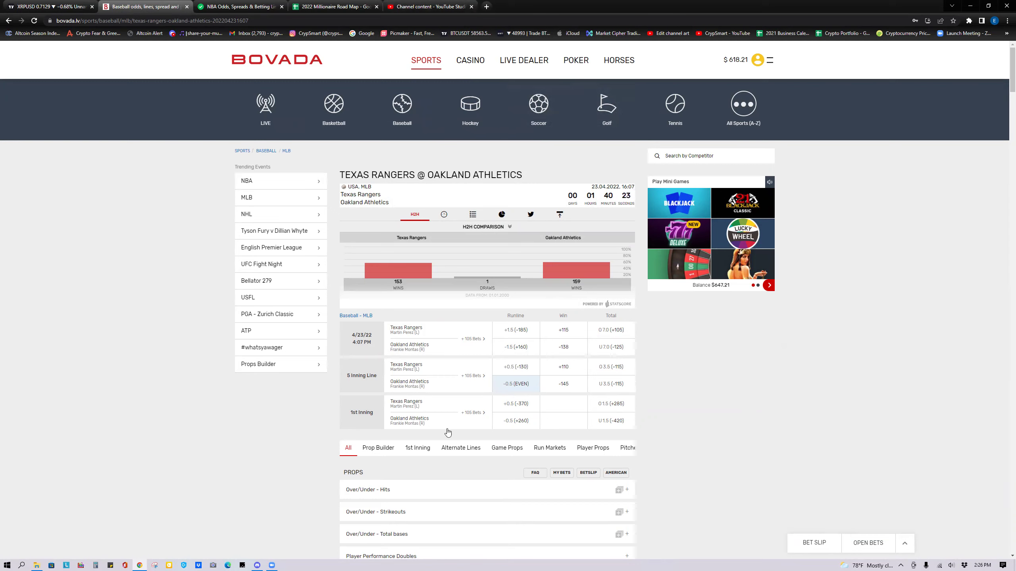
Check the NBA Sharp Betting Picks on Action Network and the XRPUSD chart on TradingView
{"action": "left_click", "coordinate": [39, 4]}
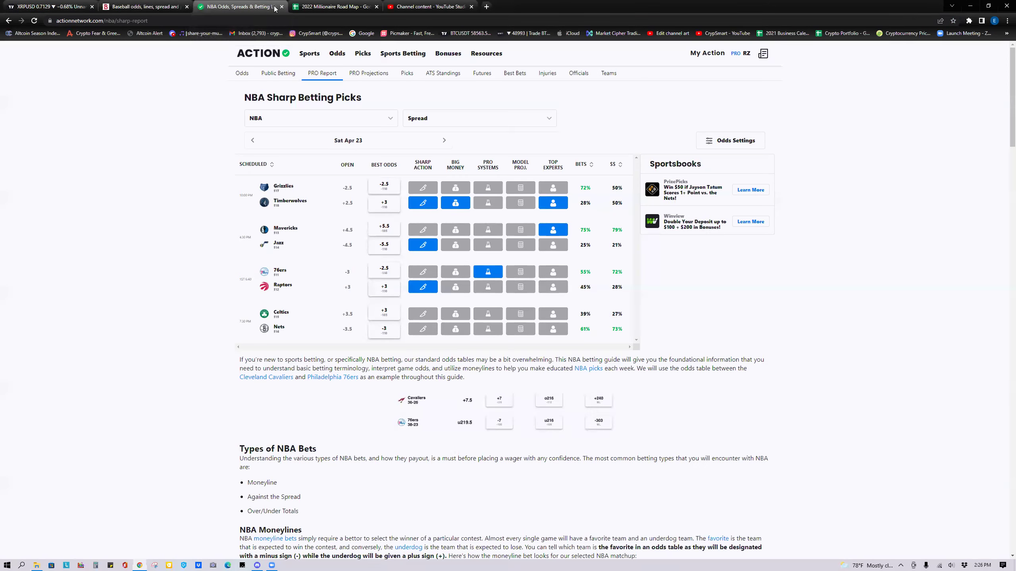
{"action": "left_click", "coordinate": [237, 5]}
{"action": "left_click", "coordinate": [48, 6]}
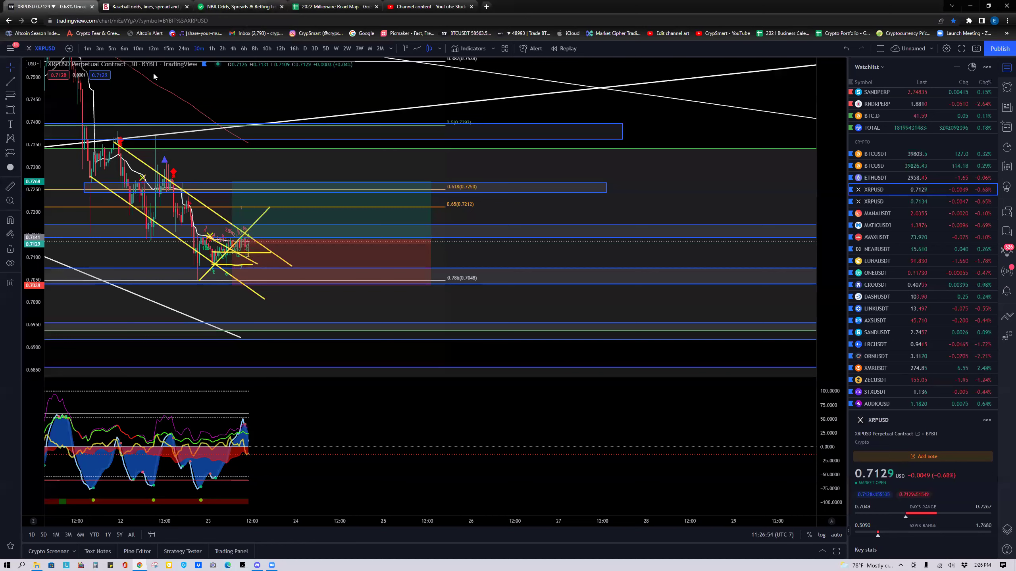
Switch to Bovada and examine the live NBA odds for the Philadelphia 76ers @ Toronto Raptors game
{"action": "left_click", "coordinate": [144, 6]}
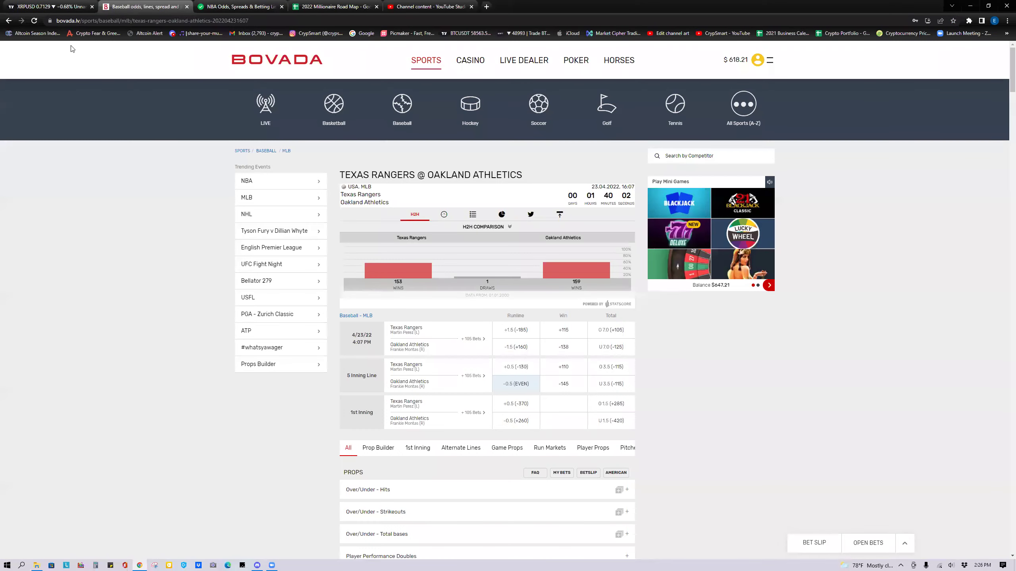
{"action": "left_click", "coordinate": [7, 21]}
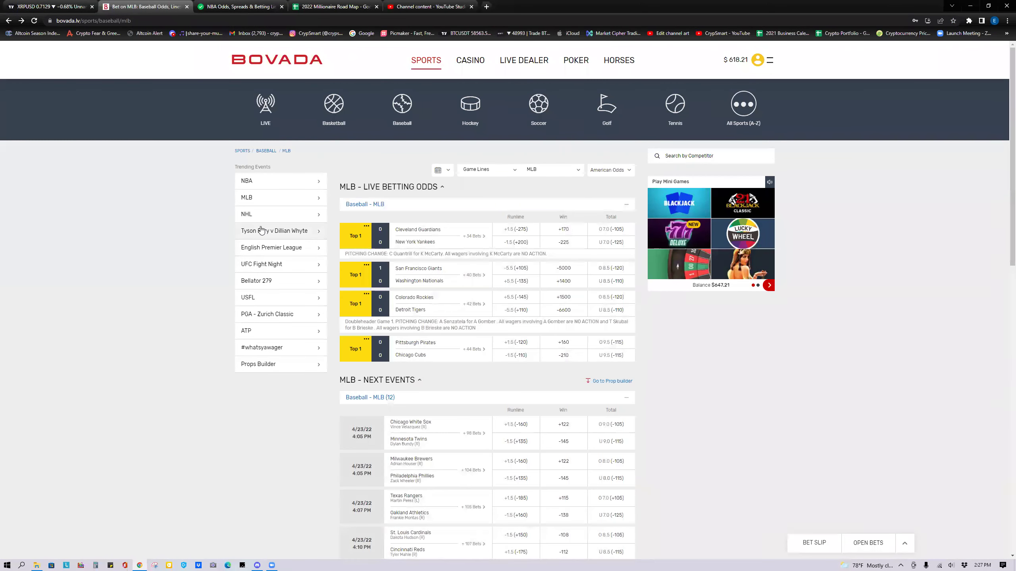
{"action": "left_click", "coordinate": [262, 185]}
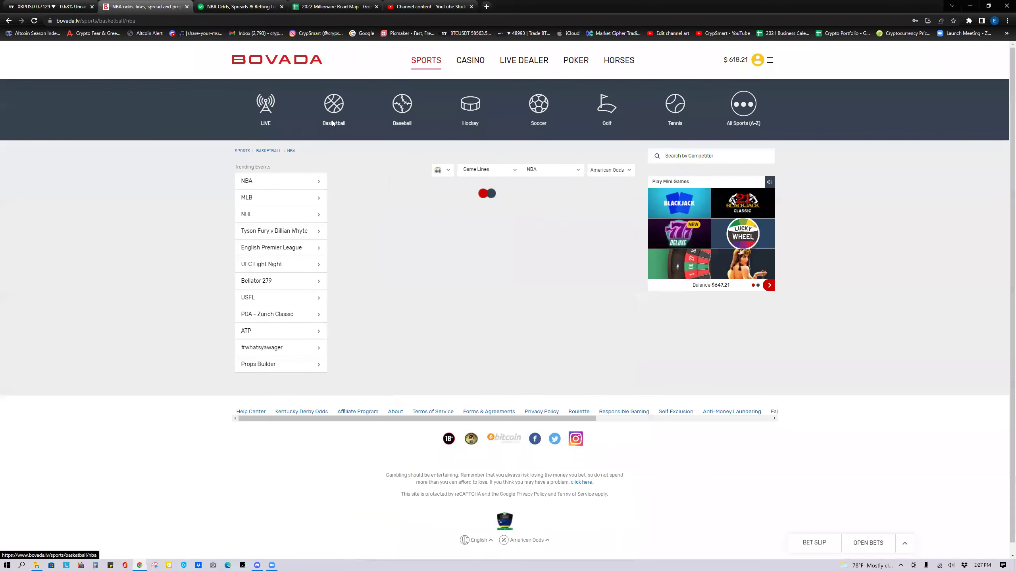
{"action": "left_click", "coordinate": [461, 235]}
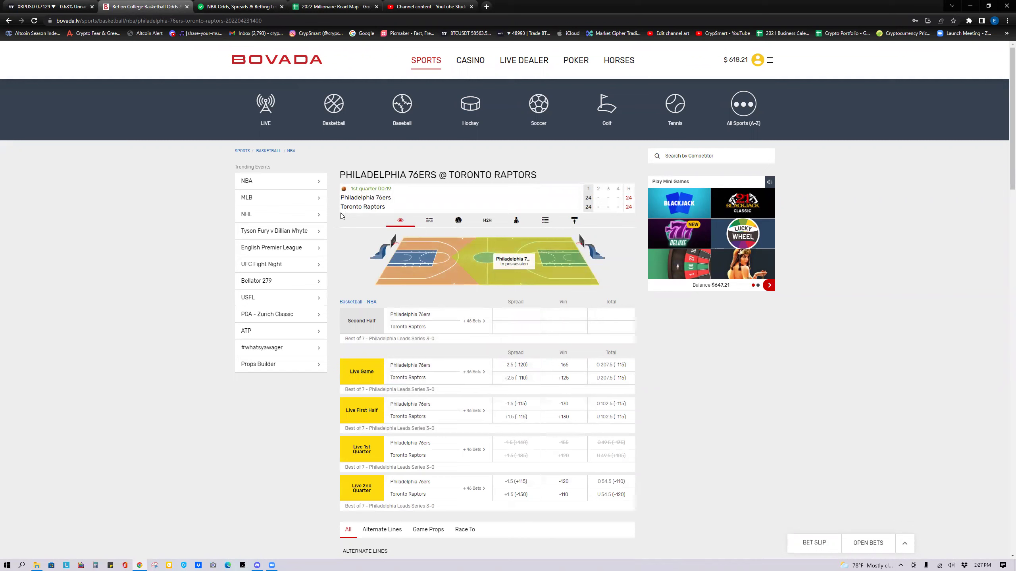
{"action": "scroll", "coordinate": [403, 312], "scroll_direction": "down", "scroll_amount": 2}
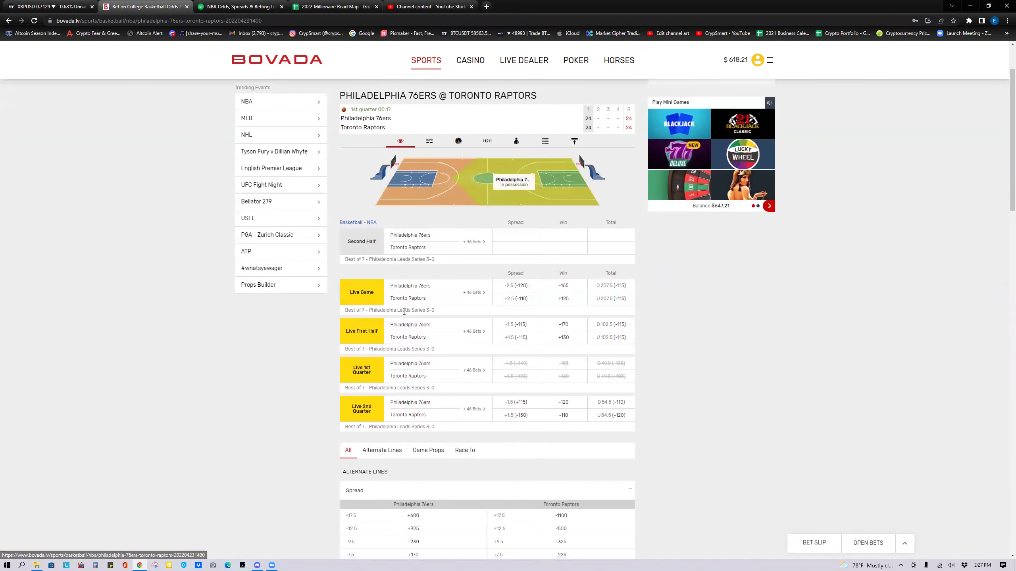
{"action": "scroll", "coordinate": [403, 316], "scroll_direction": "up", "scroll_amount": 1}
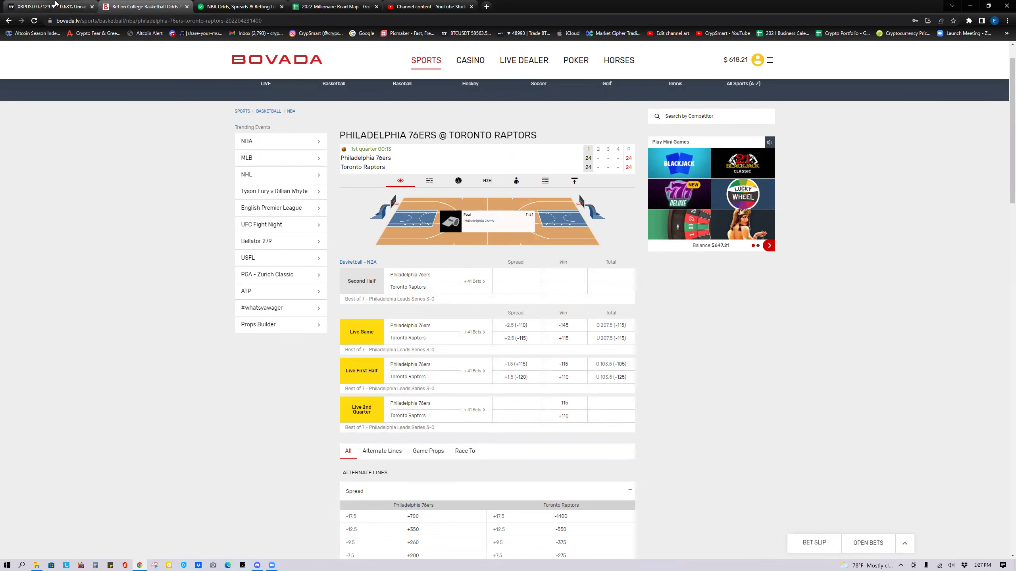
Alternate between the XRPUSD chart on TradingView and the 76ers @ Raptors game on Bovada to monitor both
{"action": "left_click", "coordinate": [56, 4]}
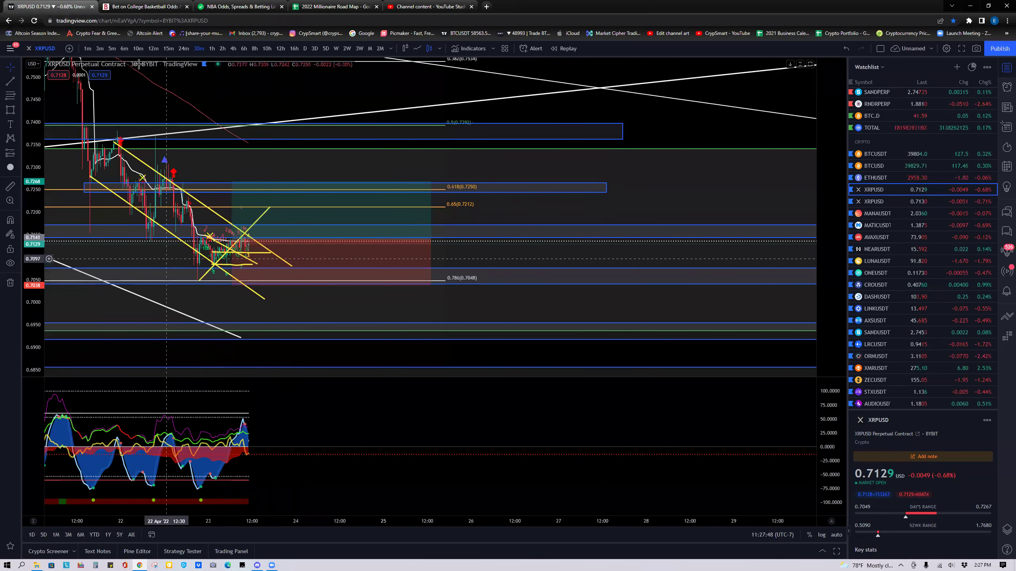
{"action": "left_click", "coordinate": [171, 6]}
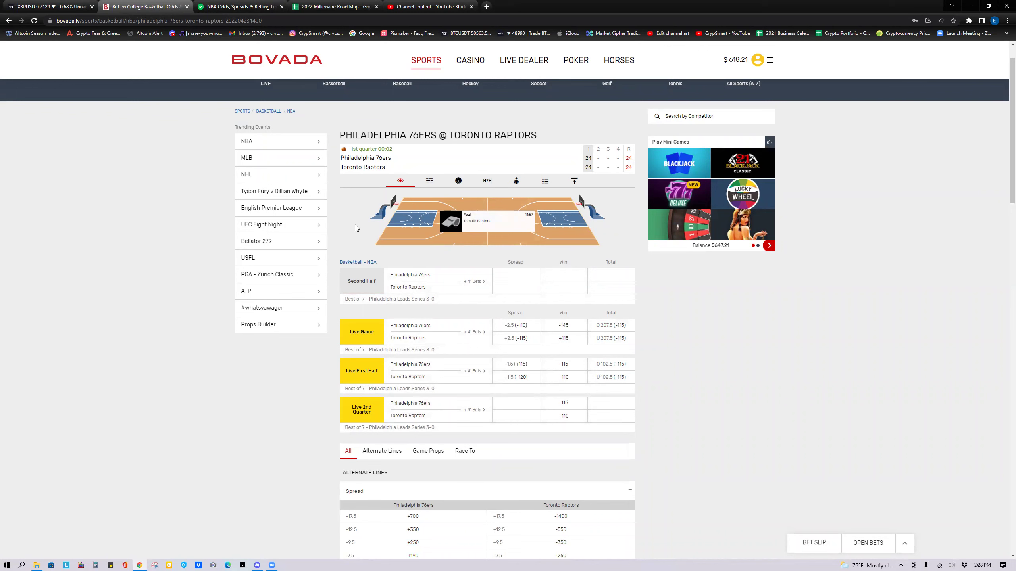
{"action": "left_click", "coordinate": [48, 4]}
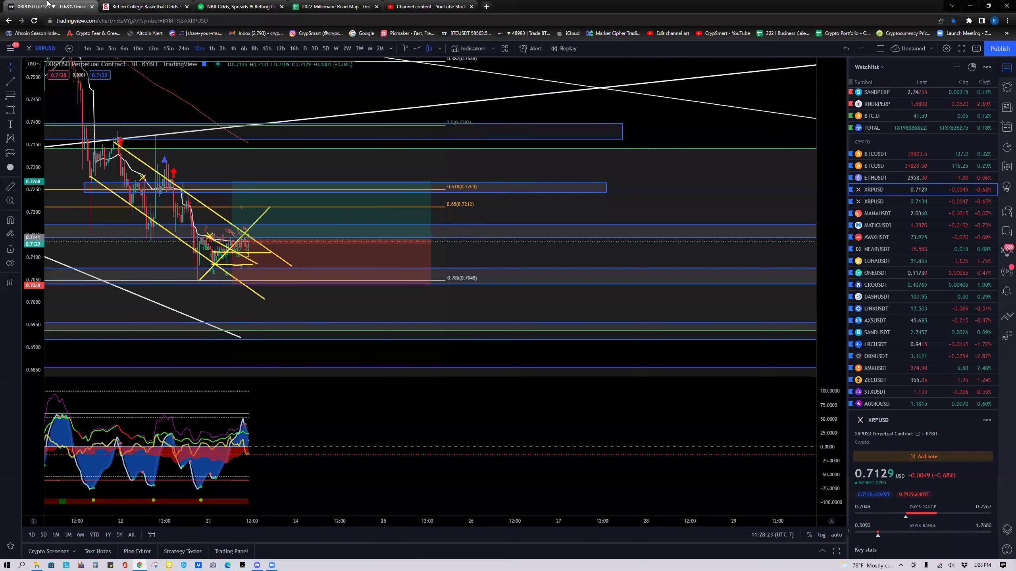
{"action": "left_click", "coordinate": [142, 7]}
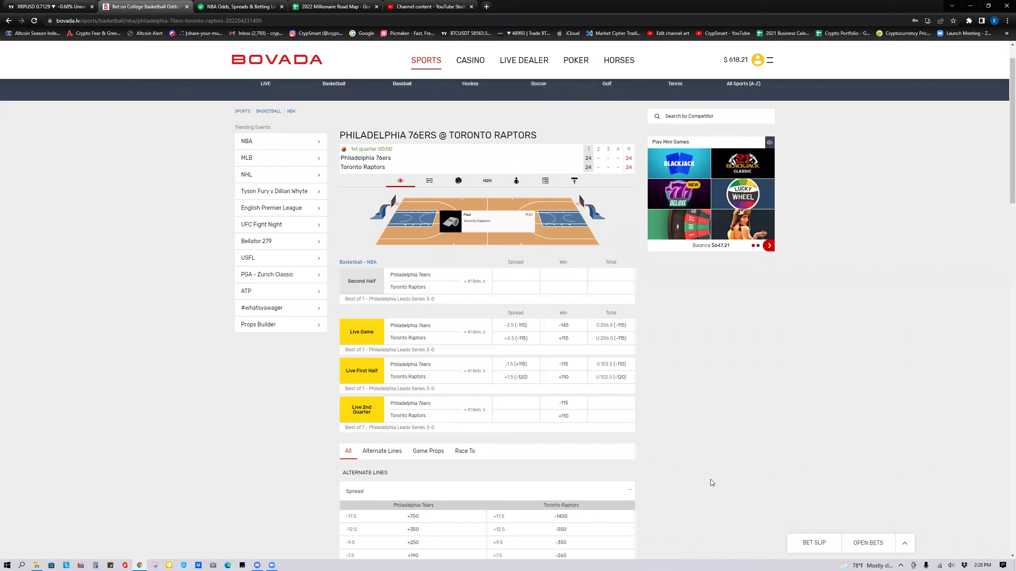
Review the Bovada account's transactions for the past 24 hours and return to the 76ers @ Raptors game page
{"action": "left_click", "coordinate": [742, 64]}
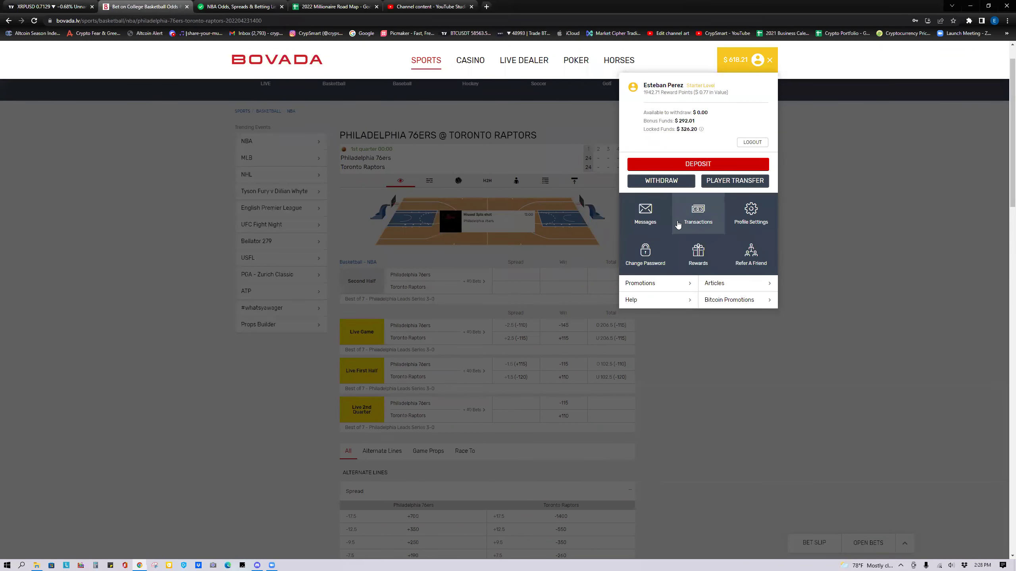
{"action": "left_click", "coordinate": [698, 214]}
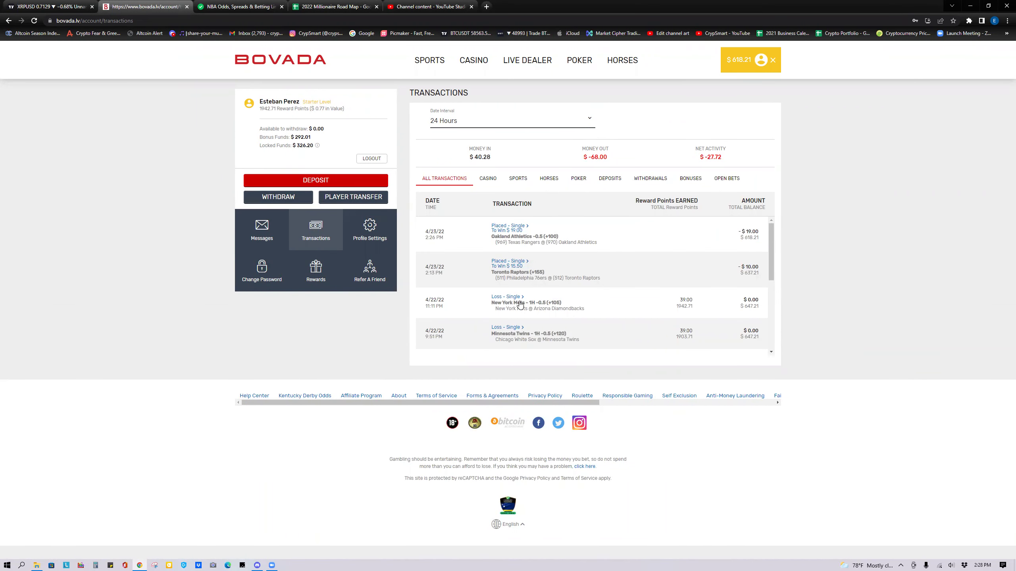
{"action": "scroll", "coordinate": [513, 314], "scroll_direction": "down", "scroll_amount": 1}
{"action": "scroll", "coordinate": [513, 314], "scroll_direction": "up", "scroll_amount": 1}
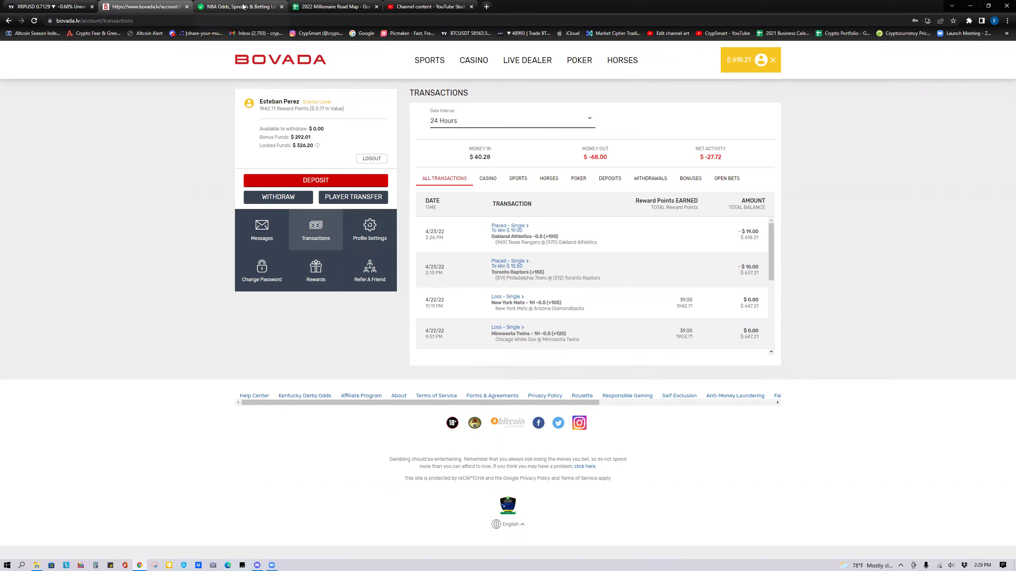
{"action": "left_click", "coordinate": [9, 21]}
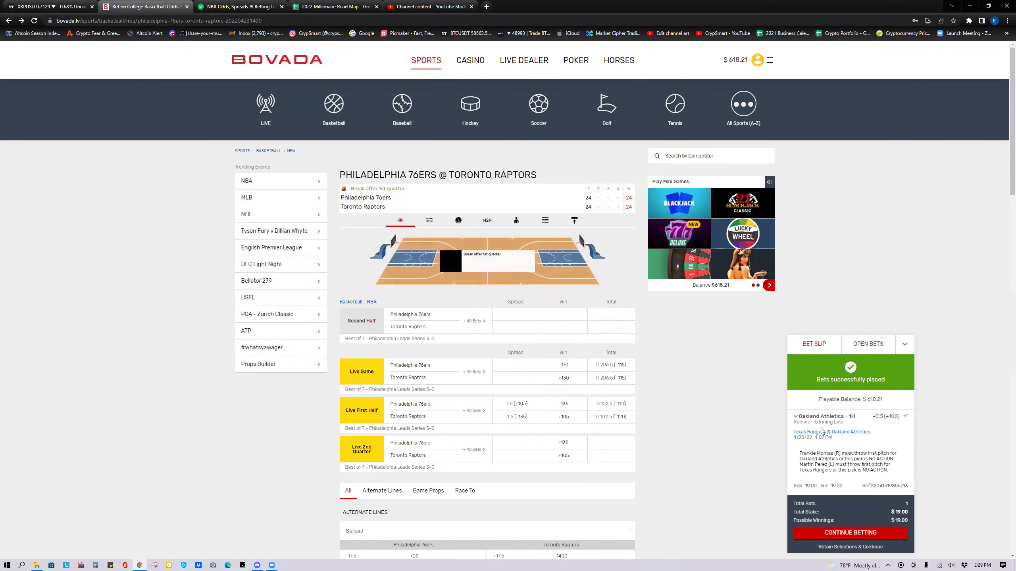
View the open bets, and reopen and refresh the account's transaction history
{"action": "left_click", "coordinate": [865, 344]}
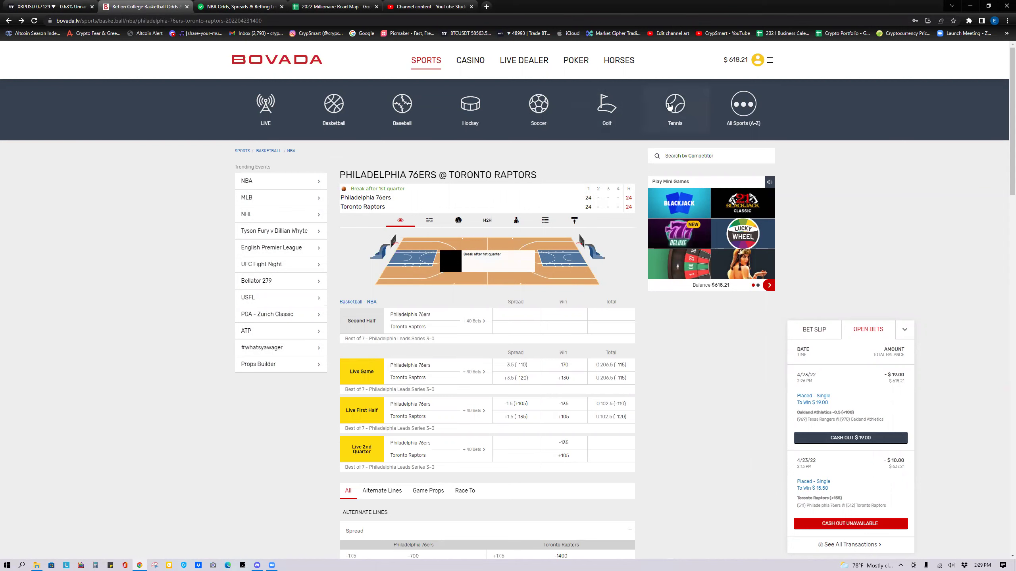
{"action": "left_click", "coordinate": [757, 60]}
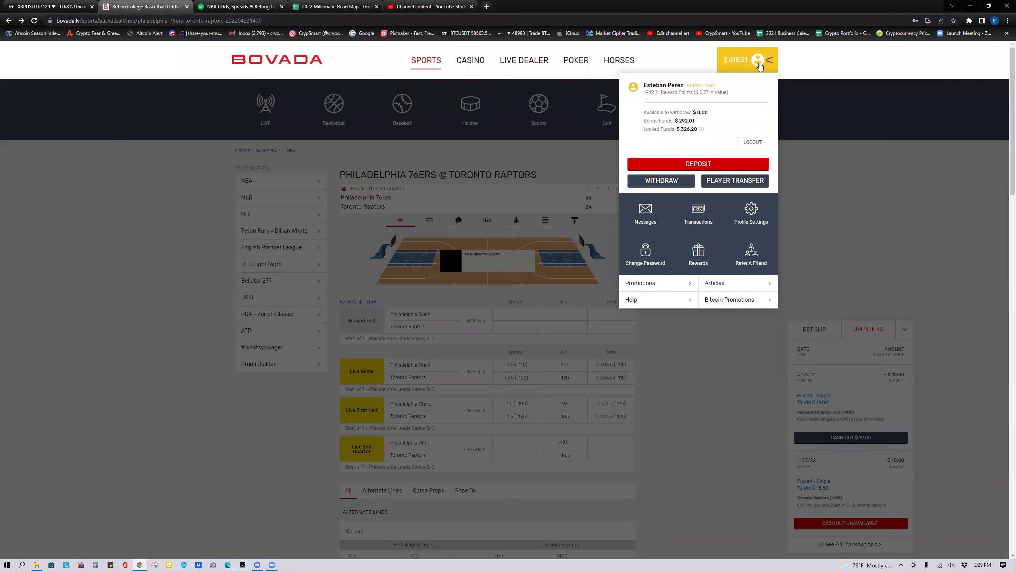
{"action": "left_click", "coordinate": [699, 215]}
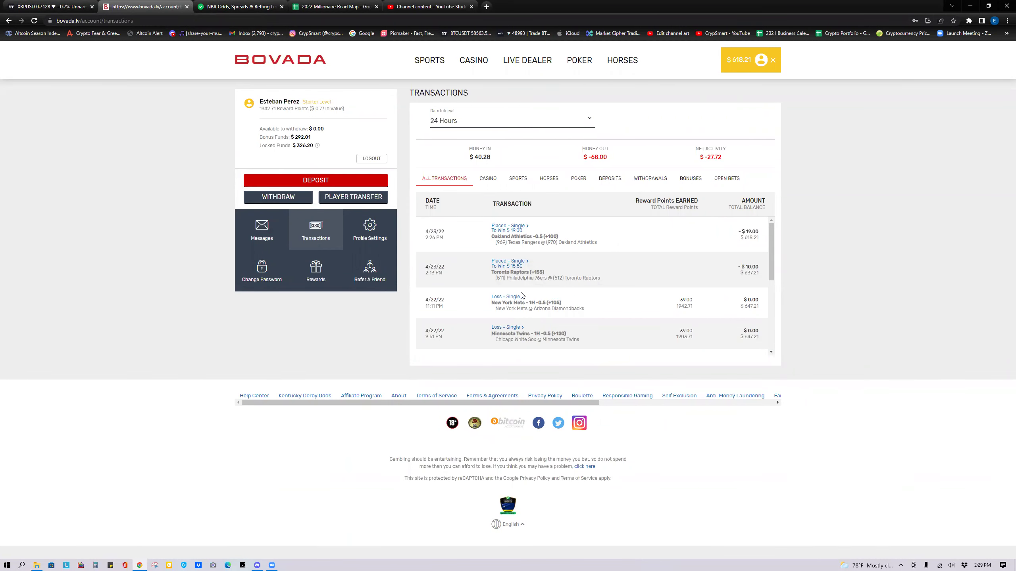
{"action": "scroll", "coordinate": [770, 238], "scroll_direction": "down", "scroll_amount": 1}
{"action": "scroll", "coordinate": [770, 240], "scroll_direction": "up", "scroll_amount": 1}
{"action": "left_click", "coordinate": [33, 22]}
Examine the XRPUSD 30-minute chart on TradingView, from the recent descending channel out to the wider price history
{"action": "left_click", "coordinate": [52, 7]}
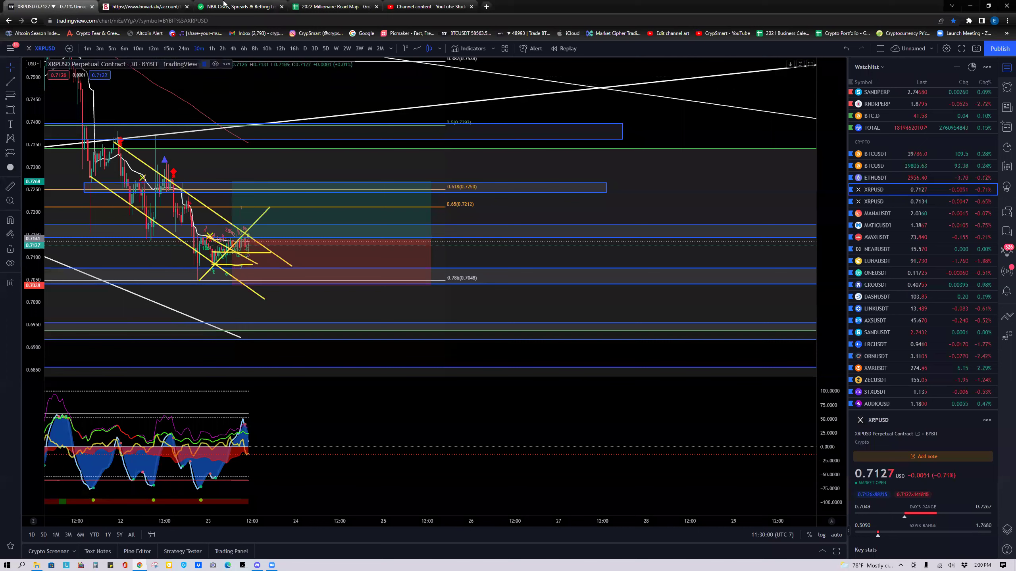
{"action": "scroll", "coordinate": [318, 288], "scroll_direction": "up", "scroll_amount": 3}
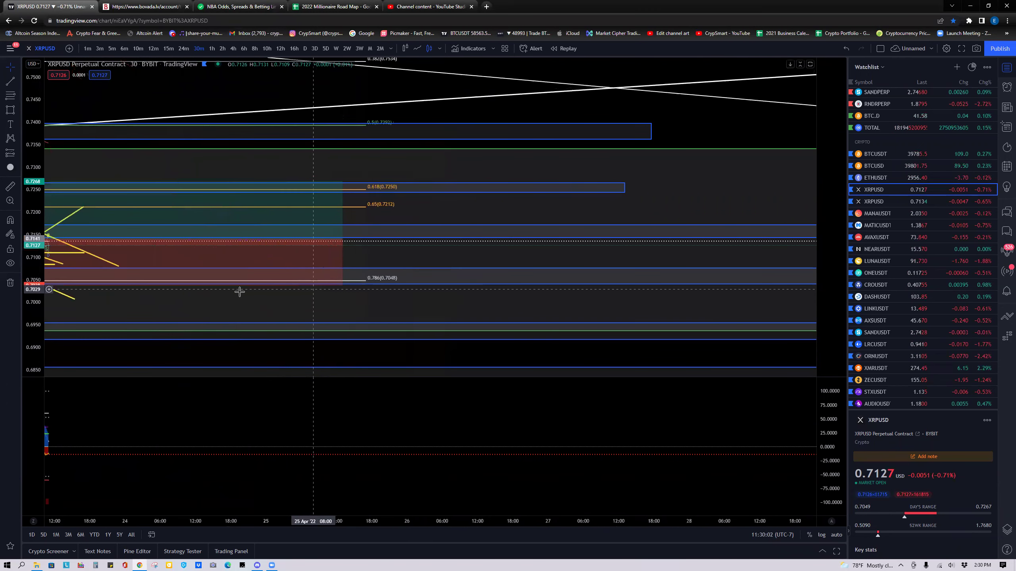
{"action": "left_click_drag", "start_coordinate": [145, 297], "coordinate": [455, 333]}
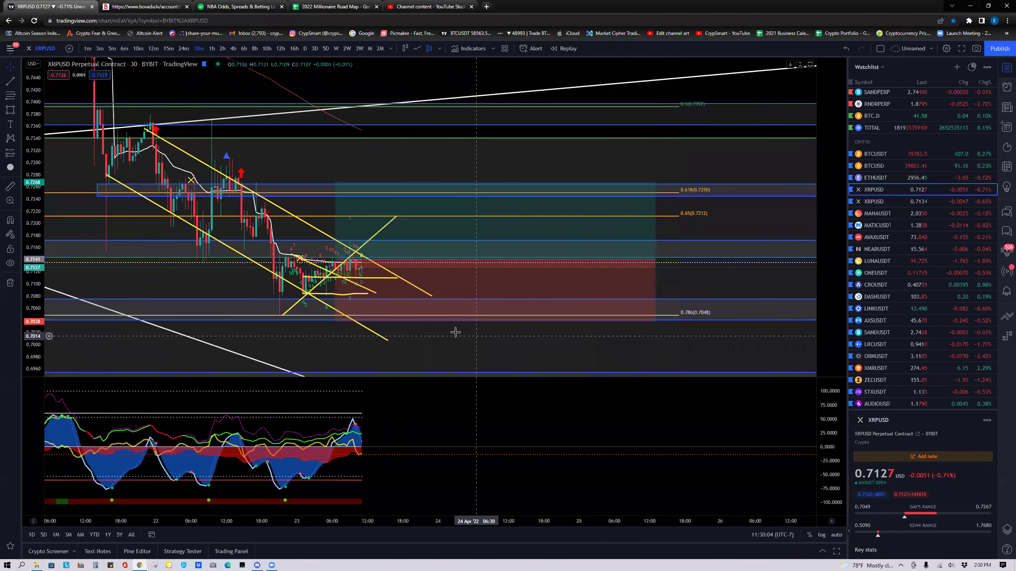
{"action": "scroll", "coordinate": [455, 332], "scroll_direction": "down", "scroll_amount": 2}
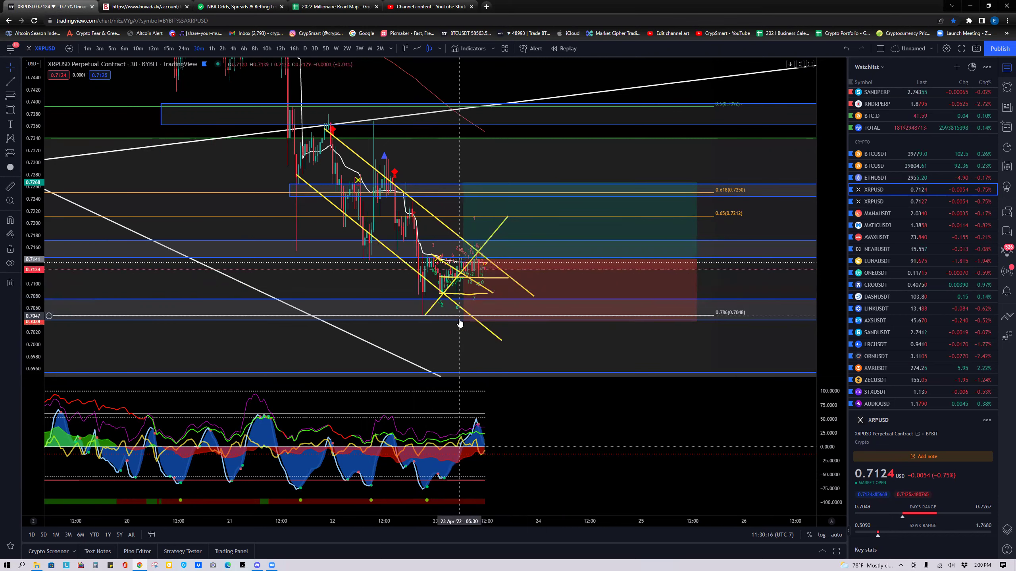
{"action": "scroll", "coordinate": [468, 322], "scroll_direction": "down", "scroll_amount": 2}
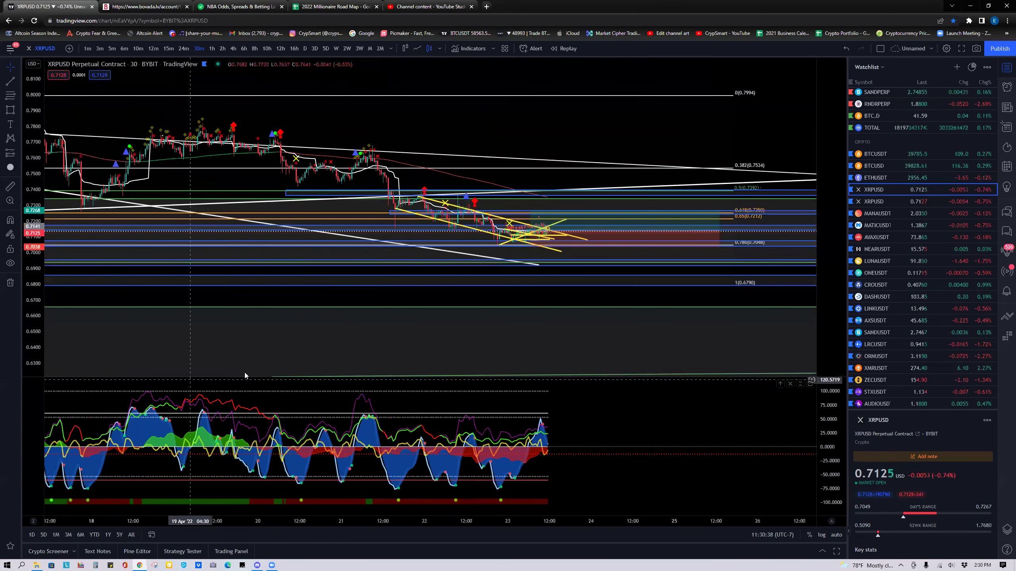
{"action": "scroll", "coordinate": [244, 373], "scroll_direction": "down", "scroll_amount": 3}
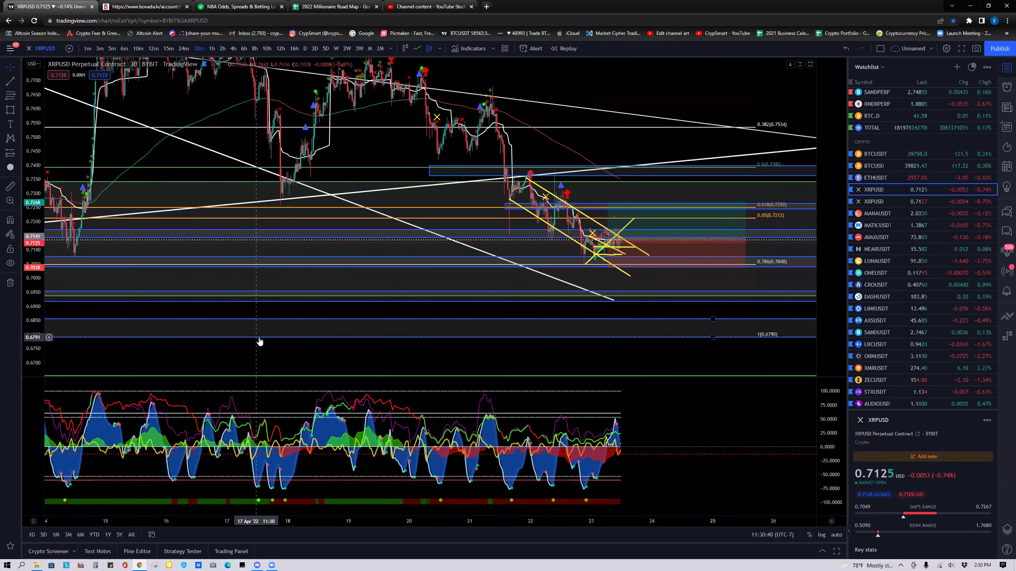
Refresh the Bovada transactions to check the Toronto Raptors bet and go back to the 76ers @ Raptors game page
{"action": "left_click", "coordinate": [176, 5]}
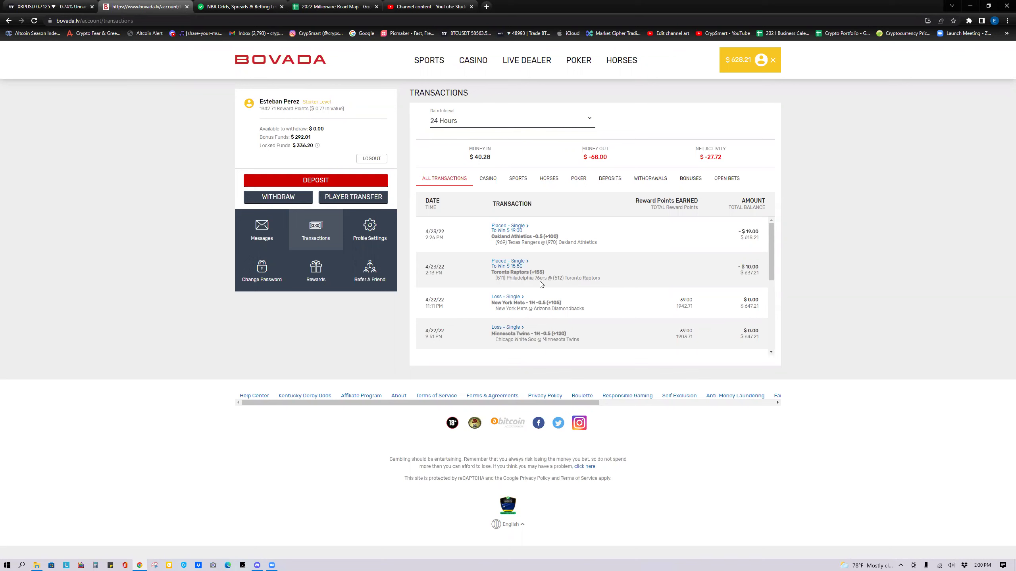
{"action": "left_click", "coordinate": [36, 24]}
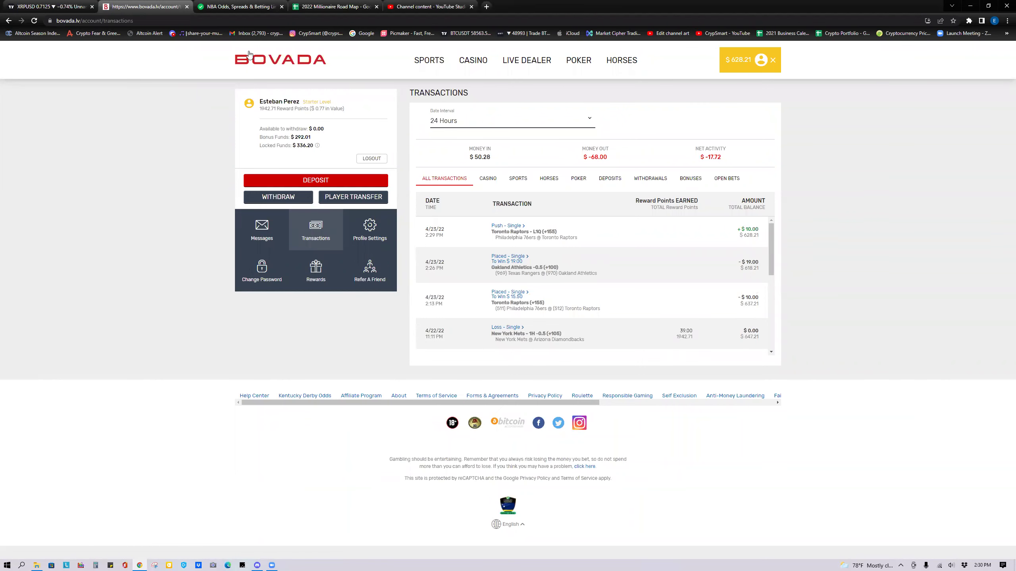
{"action": "left_click", "coordinate": [9, 21]}
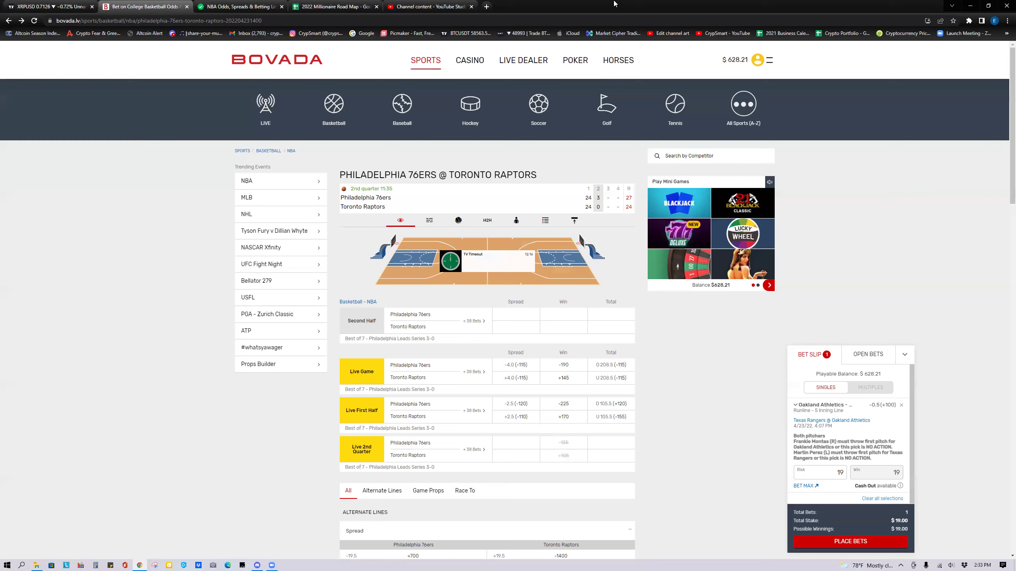
Return to the XRPUSD chart on TradingView and inspect the latest price action around the open position
{"action": "left_click", "coordinate": [48, 6]}
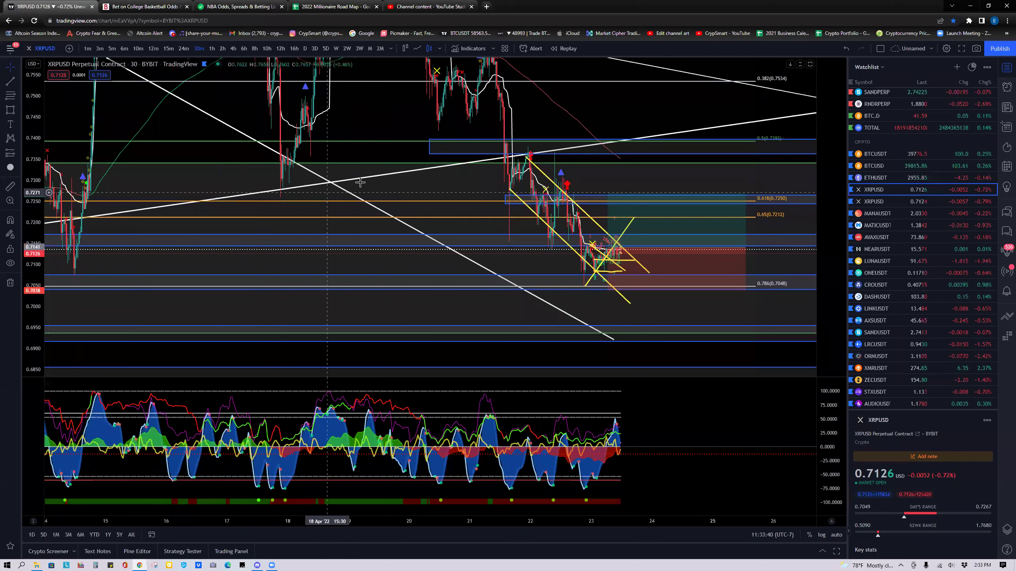
{"action": "left_click_drag", "start_coordinate": [421, 177], "coordinate": [263, 168]}
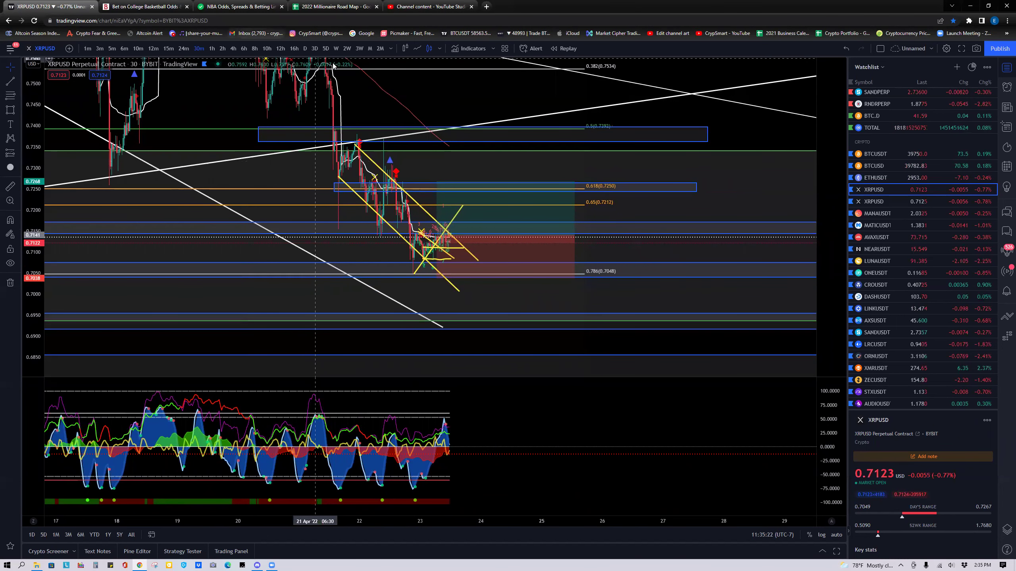
In the 2022 Millionaire Road Map, reword April 28's Hedge Fund Zoom Session task as "Accountability -Good&Bad Check" and copy that text
{"action": "left_click", "coordinate": [340, 5]}
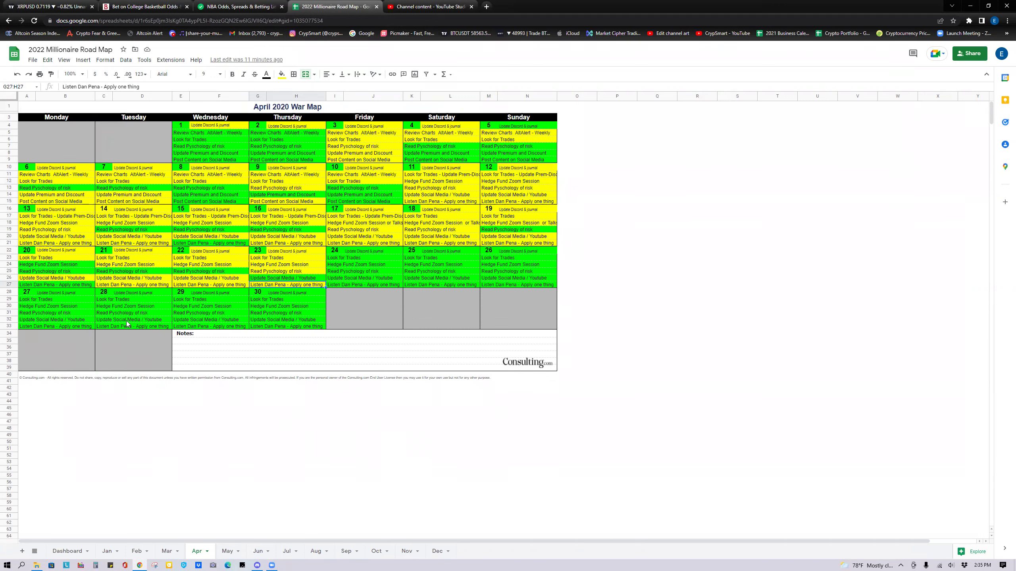
{"action": "double_click", "coordinate": [128, 306]}
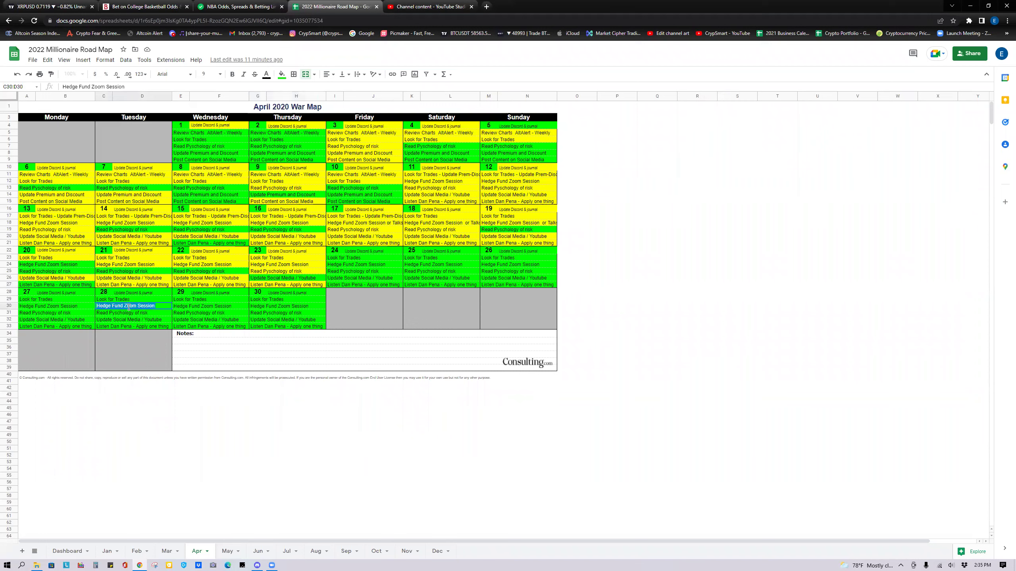
{"action": "type", "text": "Accountability Check Criticism"}
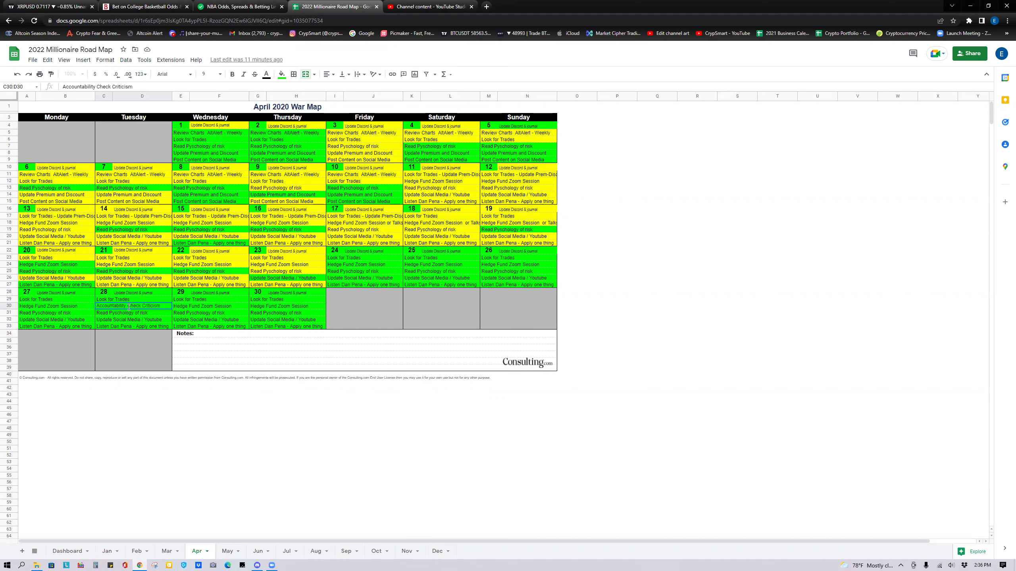
{"action": "double_click", "coordinate": [131, 307]}
{"action": "type", "text": "And C"}
{"action": "key", "text": "ctrl+a"}
{"action": "key", "text": "ctrl+c"}
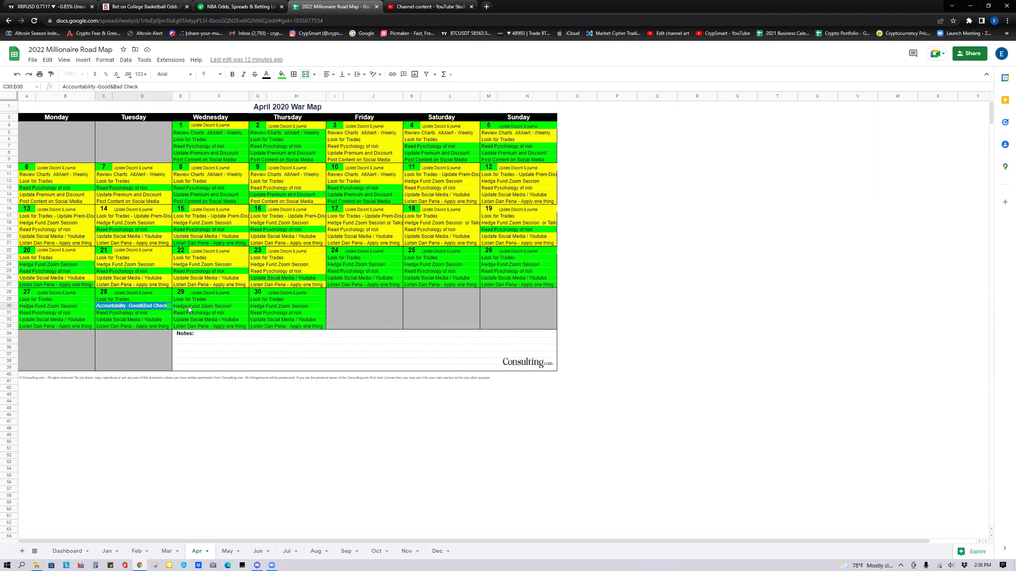
Undo the rewording of the April 28 task back to "Hedge Fund Zoom Session"
{"action": "key", "text": "Right"}
{"action": "key", "text": "BackSpace"}
{"action": "key", "text": "BackSpace"}
{"action": "key", "text": "BackSpace"}
{"action": "key", "text": "BackSpace"}
{"action": "key", "text": "BackSpace"}
{"action": "key", "text": "BackSpace"}
{"action": "key", "text": "BackSpace"}
{"action": "key", "text": "BackSpace"}
{"action": "key", "text": "BackSpace"}
{"action": "key", "text": "BackSpace"}
{"action": "key", "text": "BackSpace"}
{"action": "key", "text": "BackSpace"}
{"action": "key", "text": "BackSpace"}
{"action": "key", "text": "BackSpace"}
{"action": "key", "text": "BackSpace"}
{"action": "type", "text": "And Criticism Check"}
{"action": "key", "text": "ctrl+z"}
{"action": "key", "text": "ctrl+z"}
{"action": "key", "text": "BackSpace"}
{"action": "key", "text": "BackSpace"}
{"action": "key", "text": "BackSpace"}
{"action": "key", "text": "BackSpace"}
{"action": "key", "text": "BackSpace"}
{"action": "type", "text": "/"}
{"action": "key", "text": "ctrl+z"}
{"action": "key", "text": "ctrl+z"}
{"action": "key", "text": "ctrl+z"}
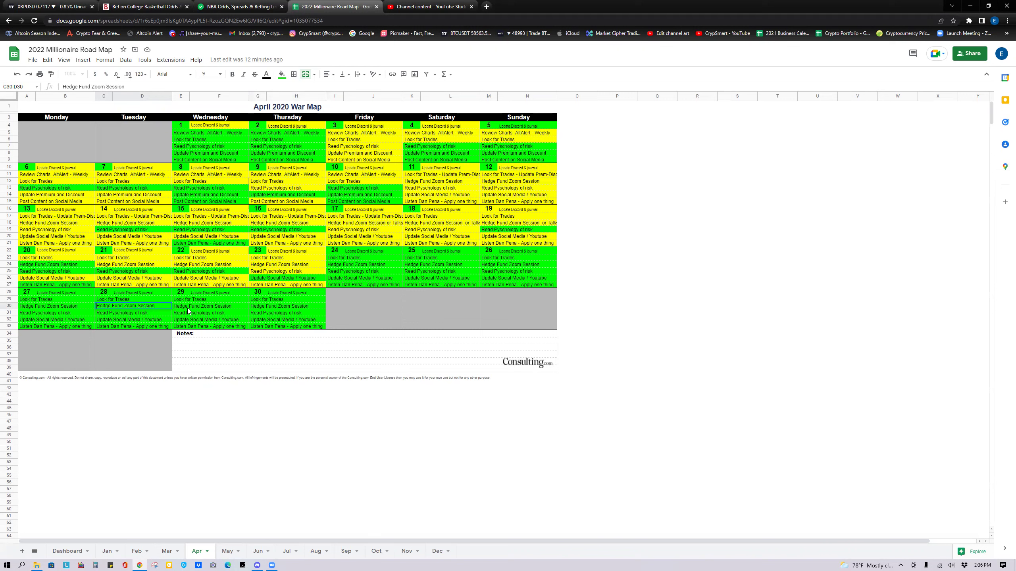
Replace the Hedge Fund Zoom Session tasks on April 29 and April 26 with the copied "Accountability -Good&Bad Check"
{"action": "triple_click", "coordinate": [189, 308]}
{"action": "key", "text": "ctrl+v"}
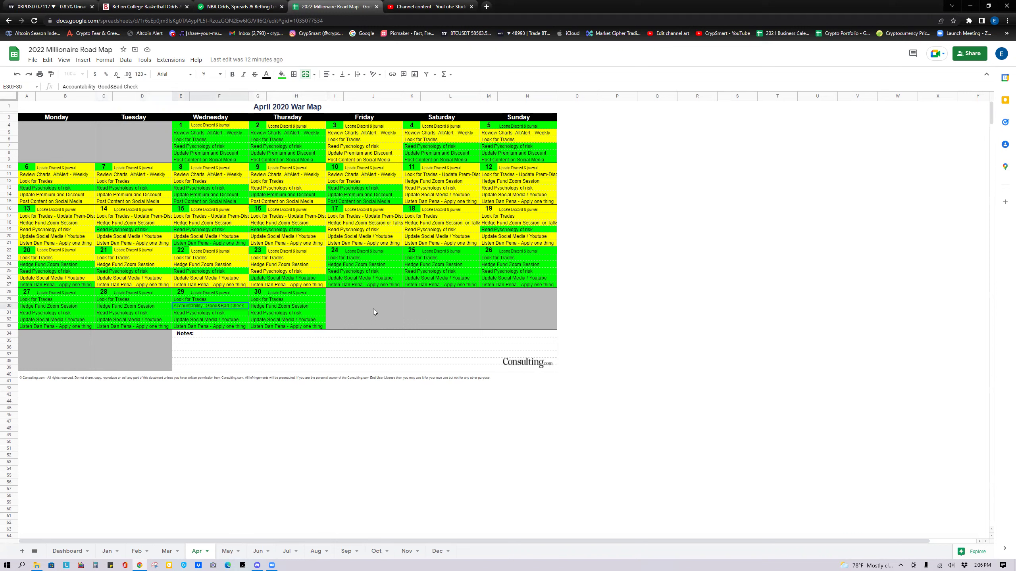
{"action": "double_click", "coordinate": [500, 267]}
{"action": "key", "text": "ctrl+v"}
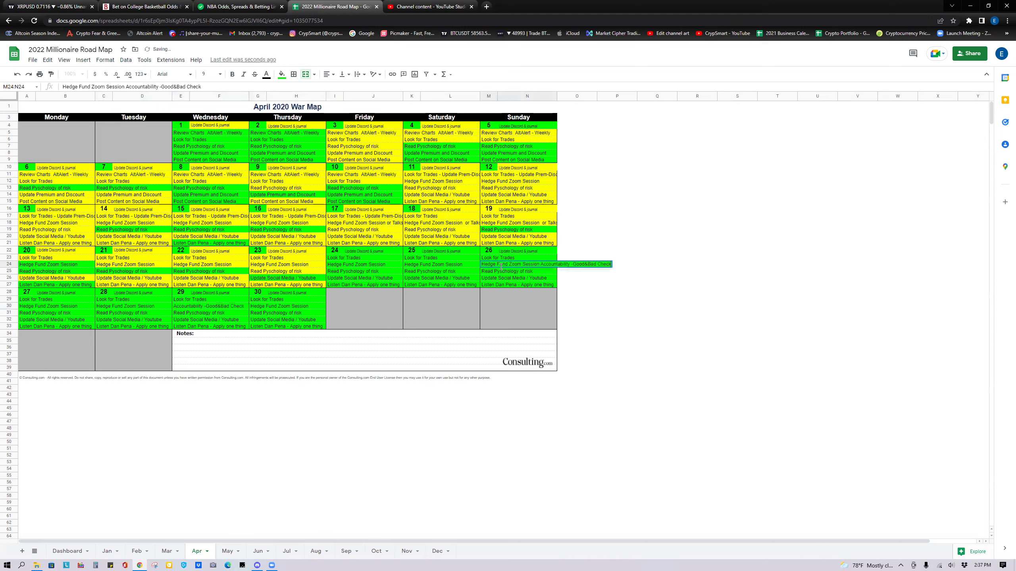
{"action": "key", "text": "ctrl+z"}
{"action": "triple_click", "coordinate": [501, 266]}
{"action": "key", "text": "ctrl+v"}
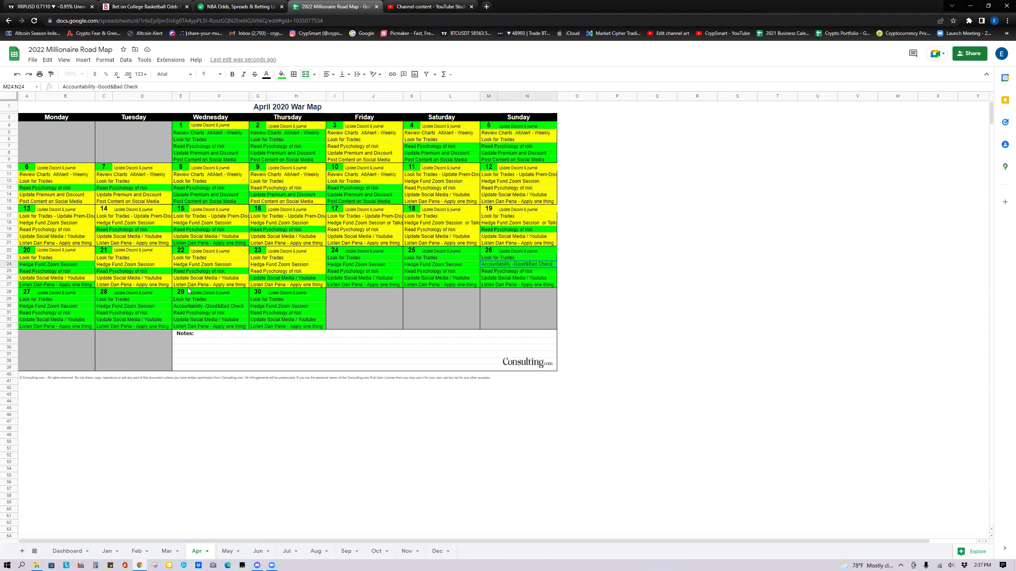
Switch to the TradingView XRPUSD chart and examine the latest candles around the open position at closer range
{"action": "left_click", "coordinate": [37, 4]}
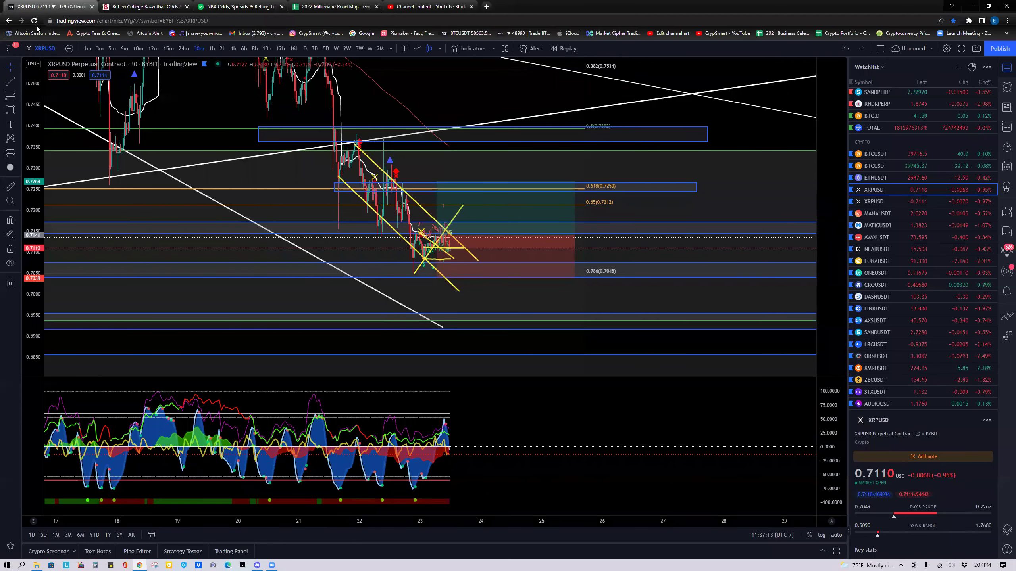
{"action": "scroll", "coordinate": [340, 269], "scroll_direction": "up", "scroll_amount": 5}
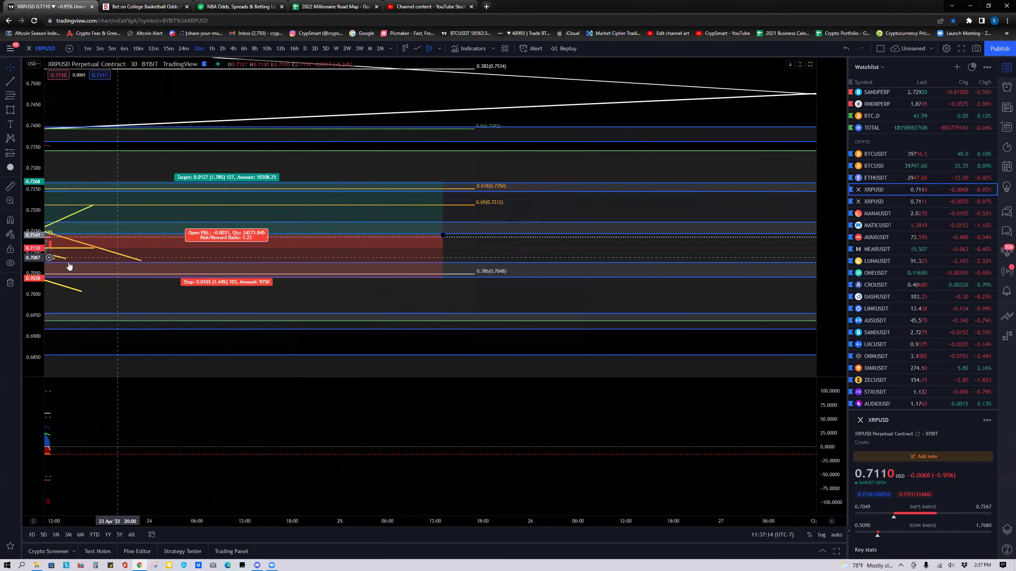
{"action": "left_click_drag", "start_coordinate": [113, 324], "coordinate": [412, 304]}
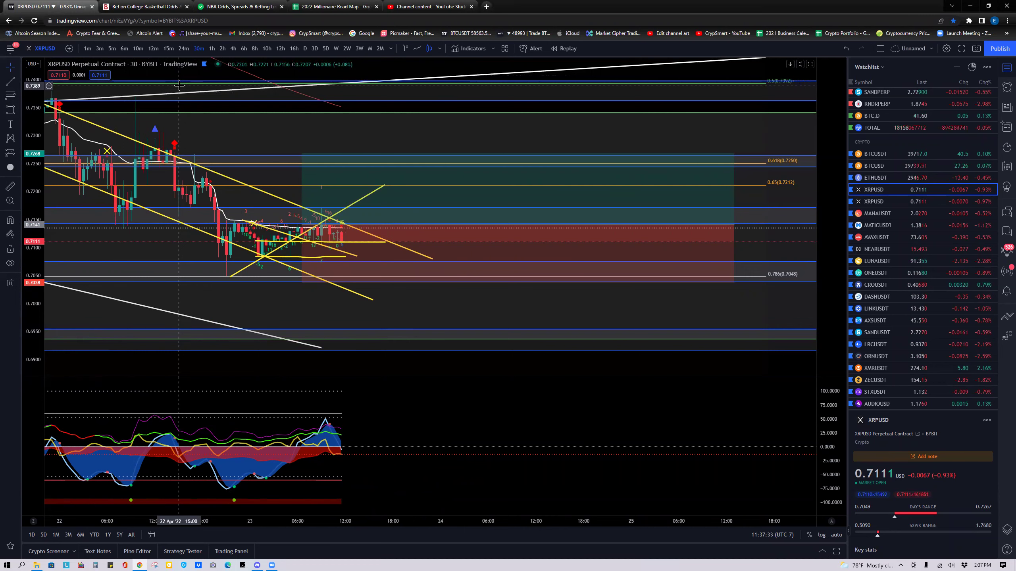
Read the "Trading Journal April EP" text note at full size, and return to the XRPUSD chart
{"action": "left_click", "coordinate": [98, 551]}
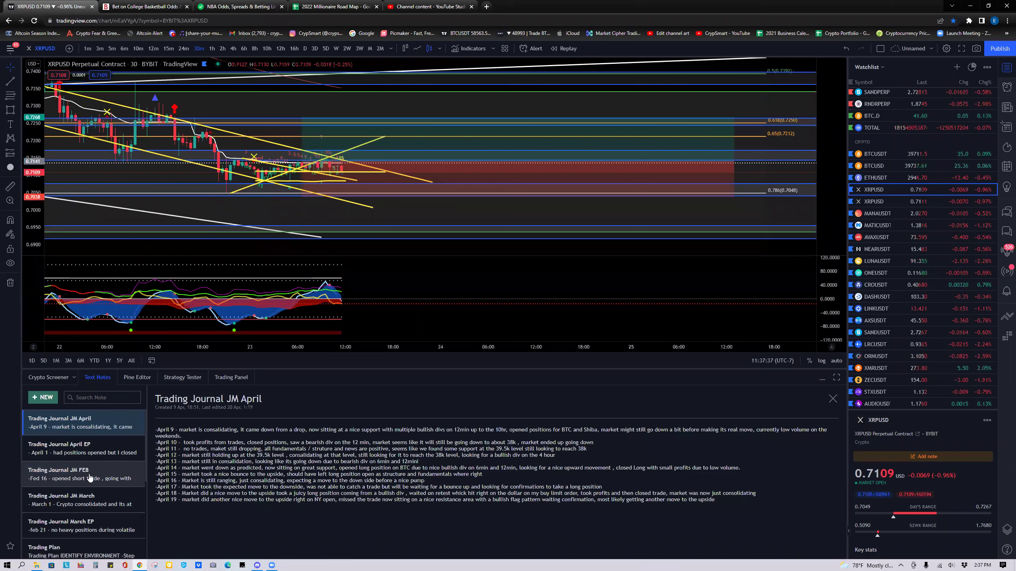
{"action": "left_click", "coordinate": [92, 454]}
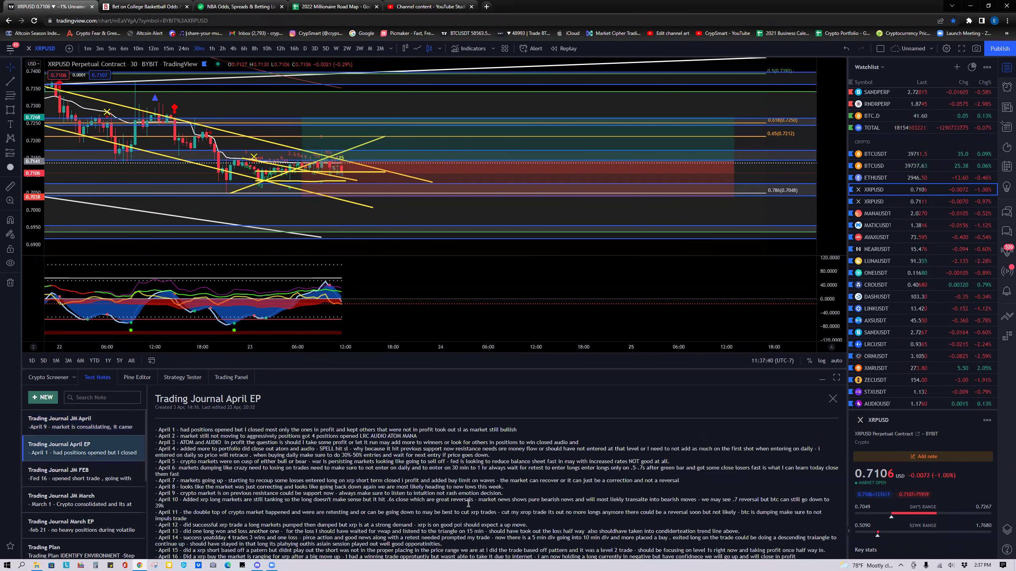
{"action": "left_click", "coordinate": [836, 378]}
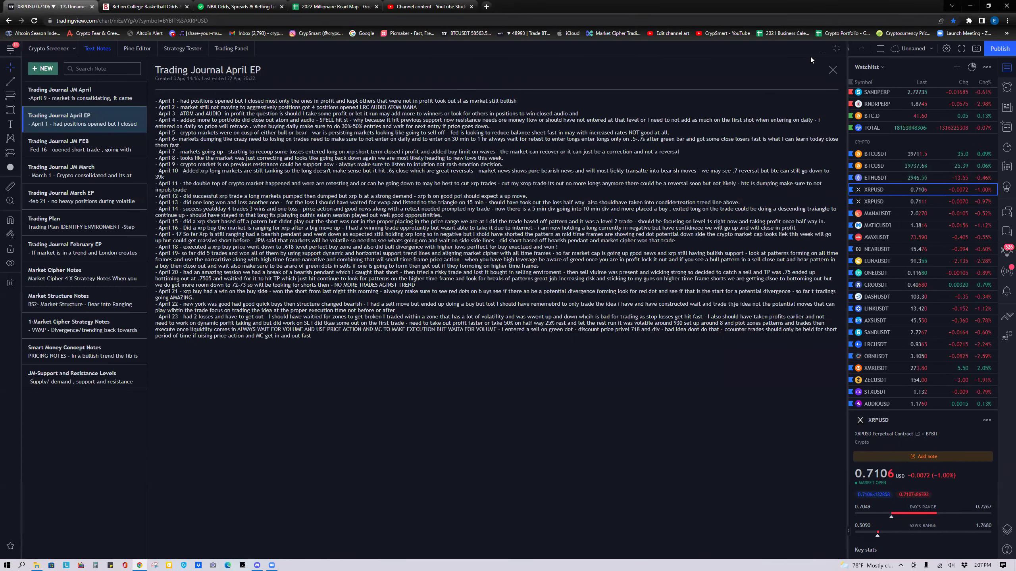
{"action": "left_click", "coordinate": [821, 49]}
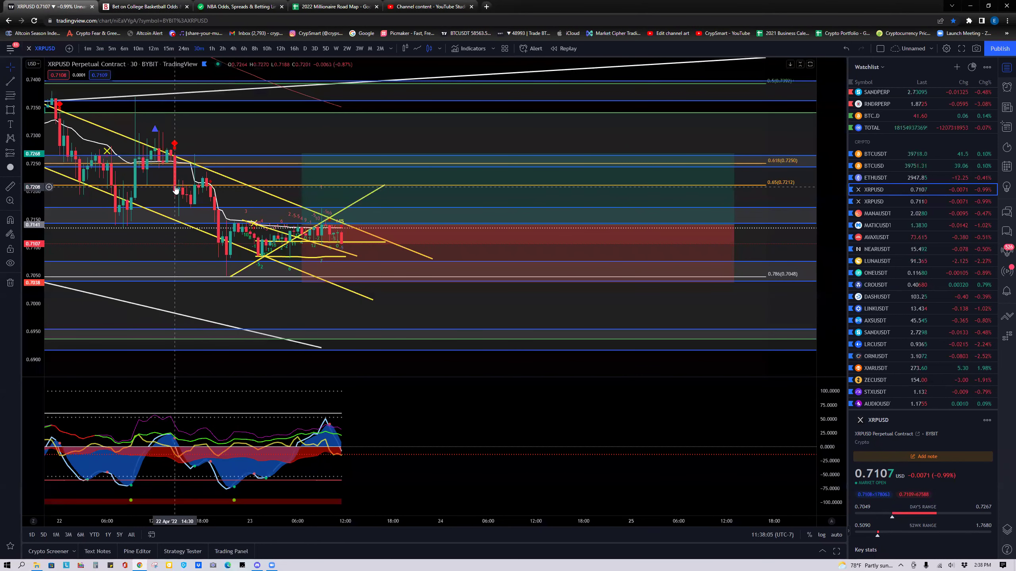
{"action": "mouse_move", "coordinate": [330, 232]}
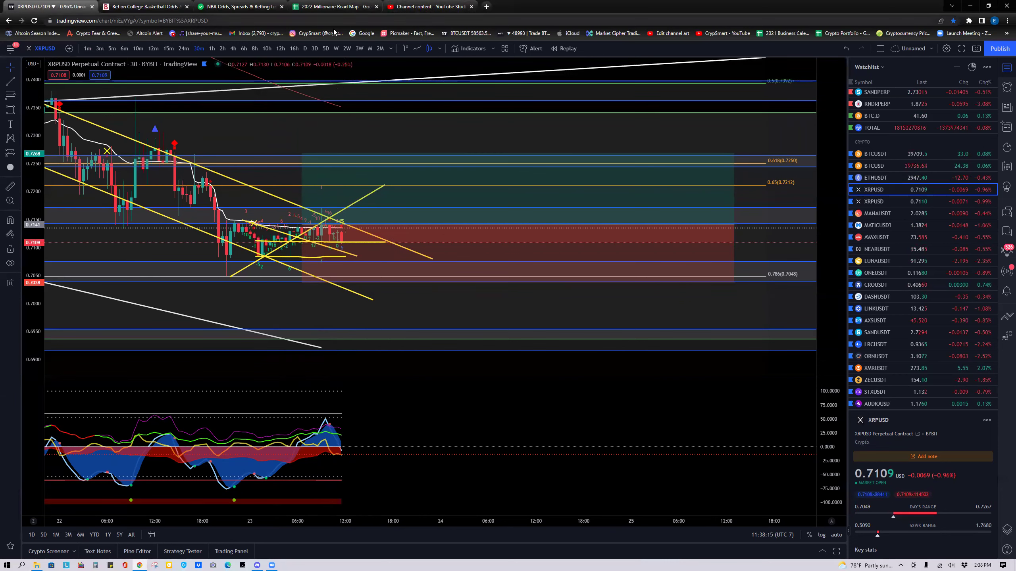
Go past the road map to Action Network and view the NBA Sharp Betting Picks by Moneyline
{"action": "left_click", "coordinate": [334, 7]}
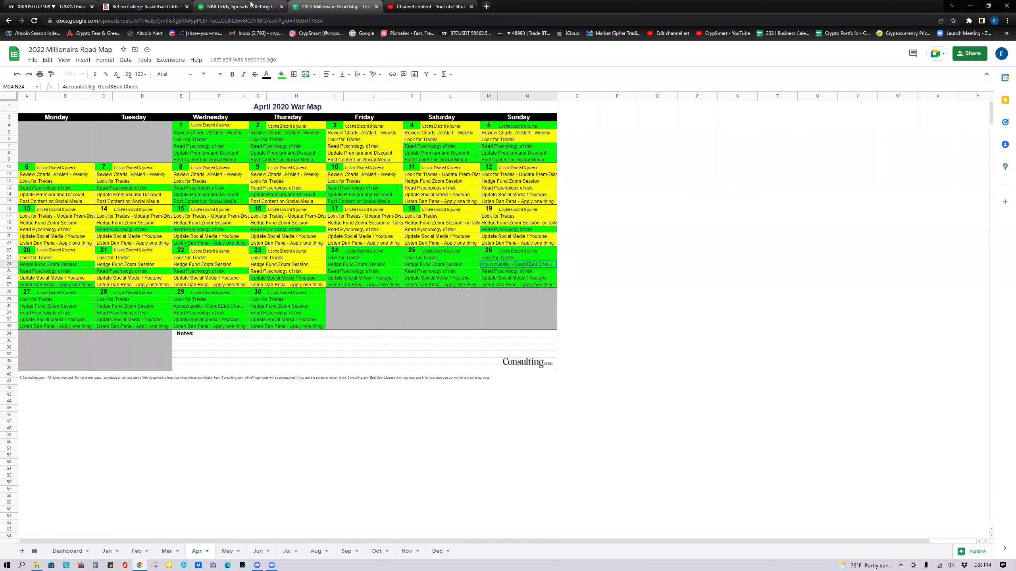
{"action": "left_click", "coordinate": [251, 6]}
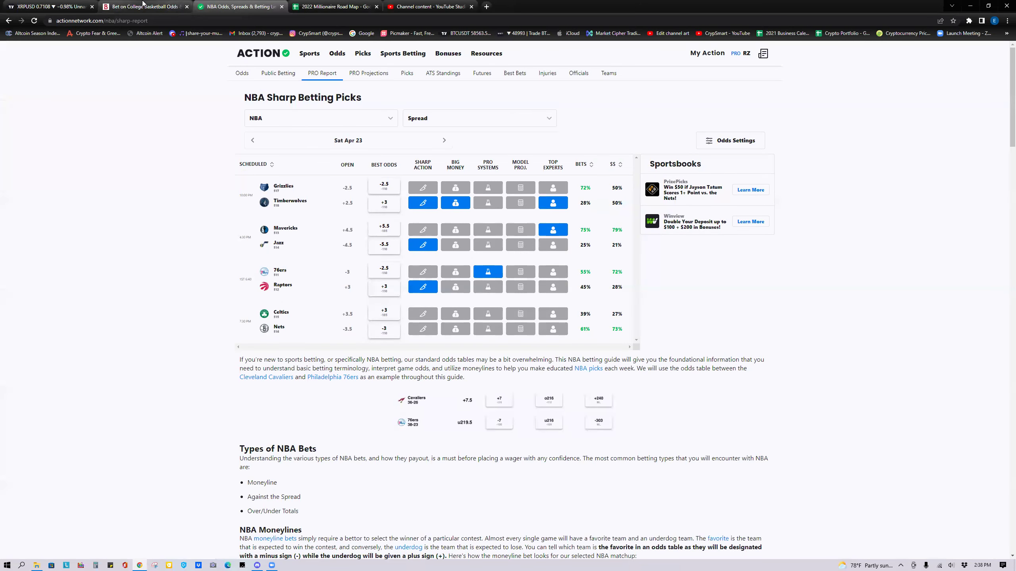
{"action": "left_click", "coordinate": [434, 120]}
{"action": "left_click", "coordinate": [441, 148]}
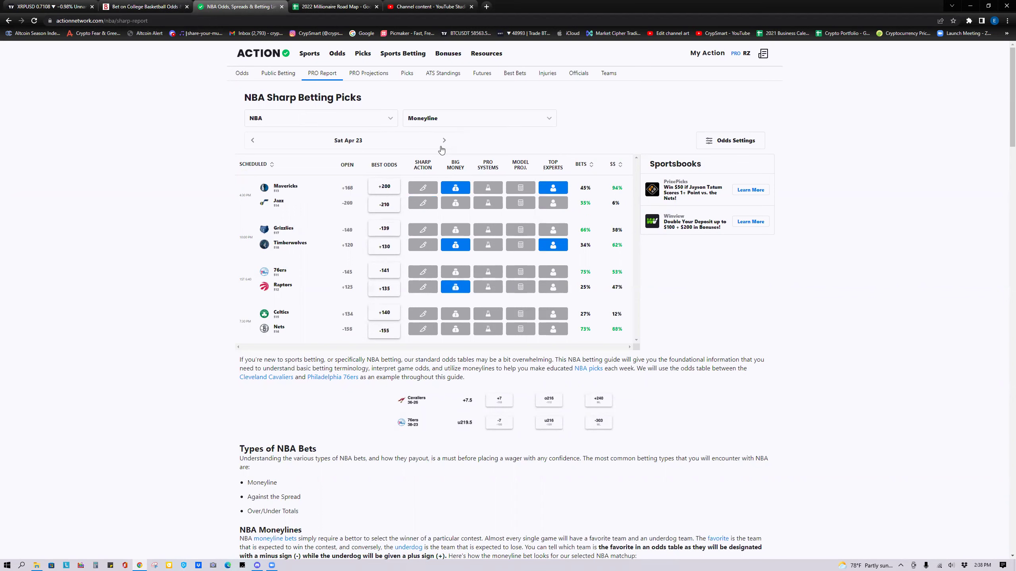
On Bovada, place a $10 live-game moneyline bet on the Toronto Raptors against the Philadelphia 76ers at +135
{"action": "left_click", "coordinate": [153, 5]}
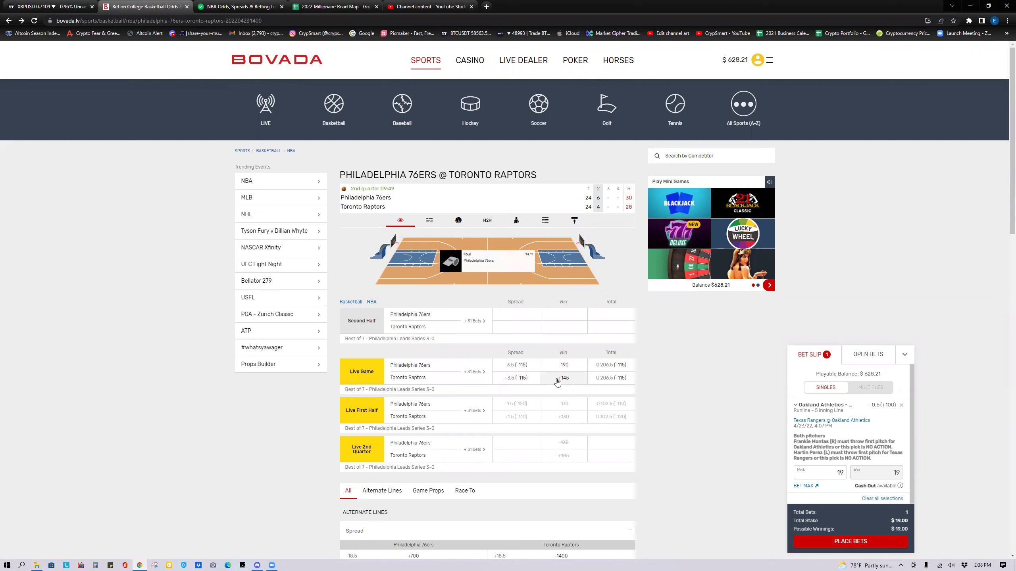
{"action": "left_click", "coordinate": [557, 379]}
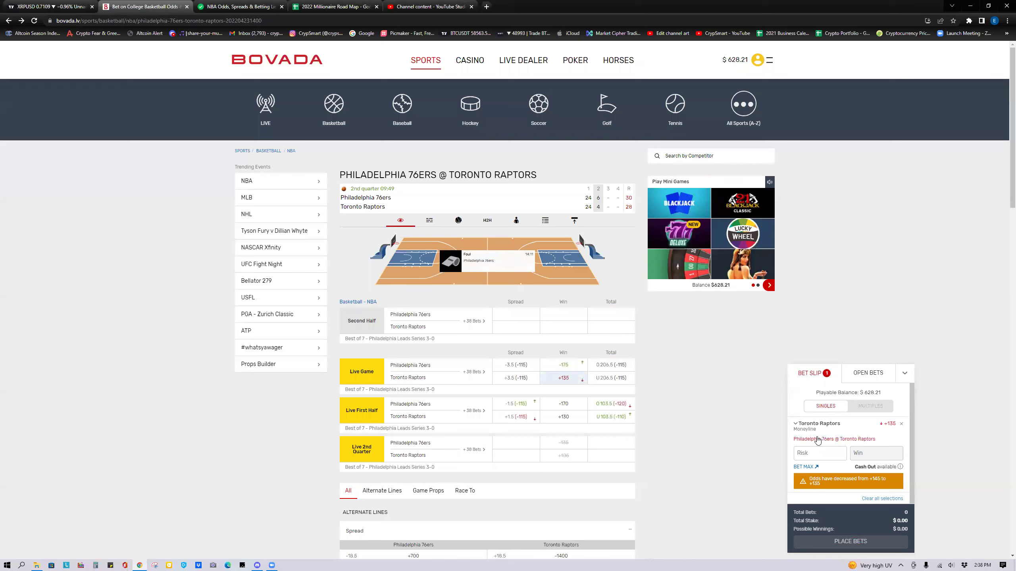
{"action": "left_click", "coordinate": [820, 454]}
{"action": "type", "text": "10"}
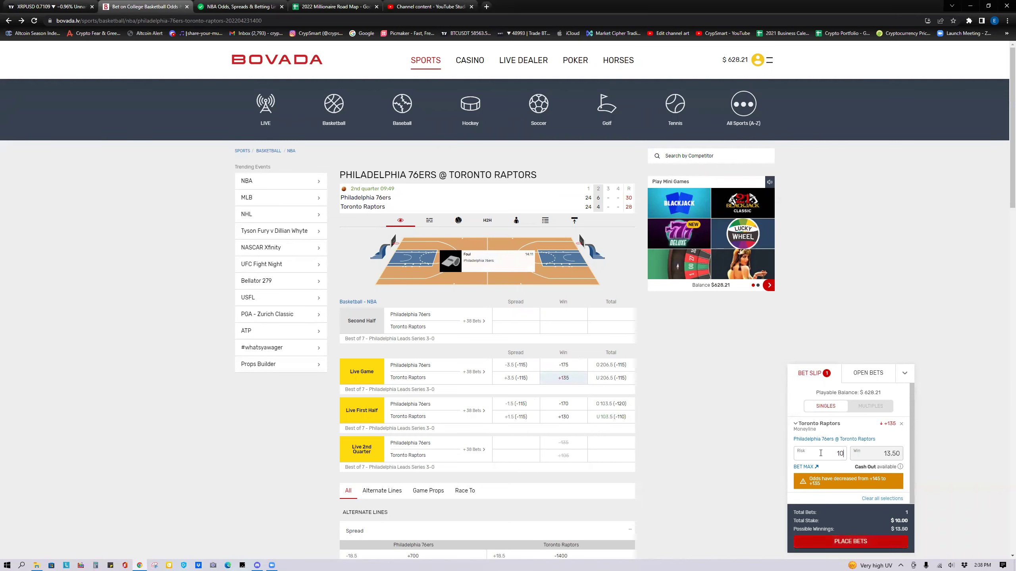
{"action": "left_click", "coordinate": [842, 540]}
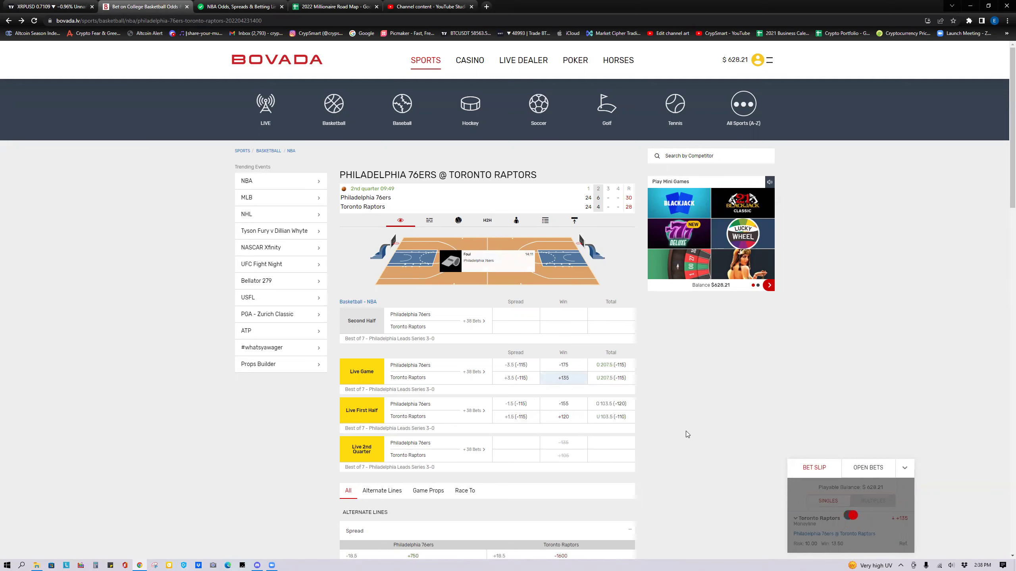
Check the NBA moneyline picks and the XRPUSD chart, and return to Bovada to view the Raptors bet
{"action": "left_click", "coordinate": [240, 6]}
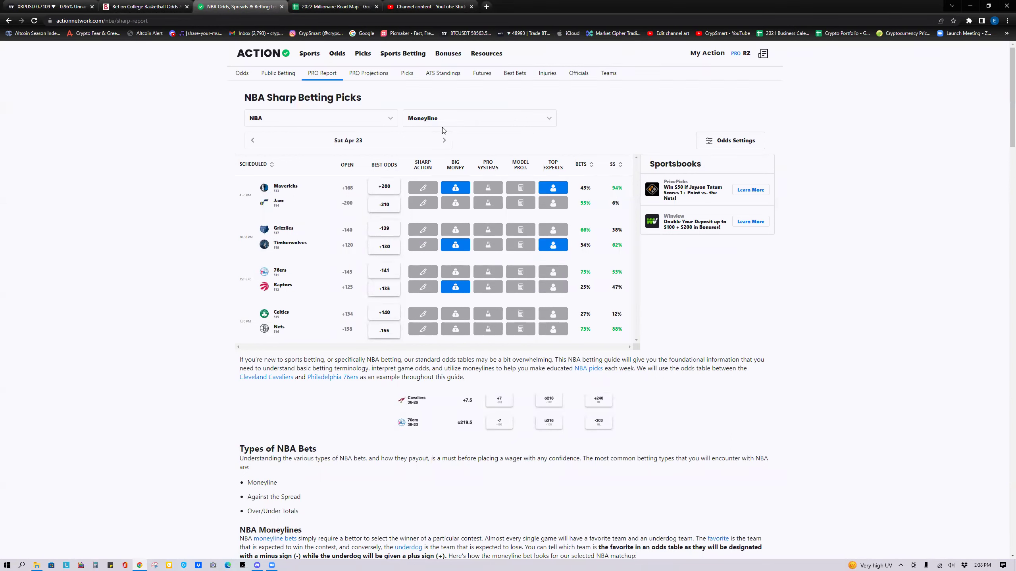
{"action": "left_click", "coordinate": [46, 6]}
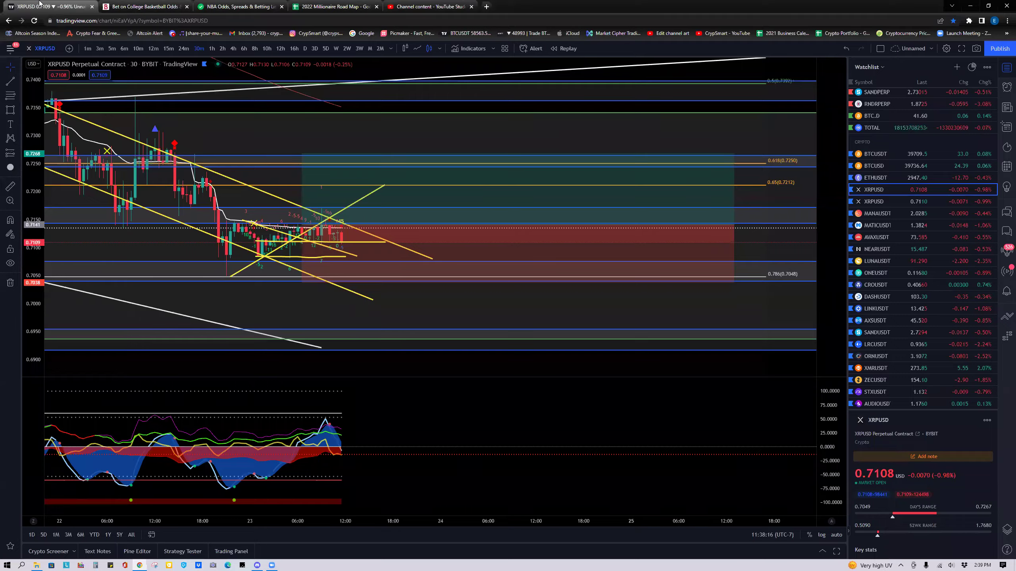
{"action": "left_click", "coordinate": [129, 5]}
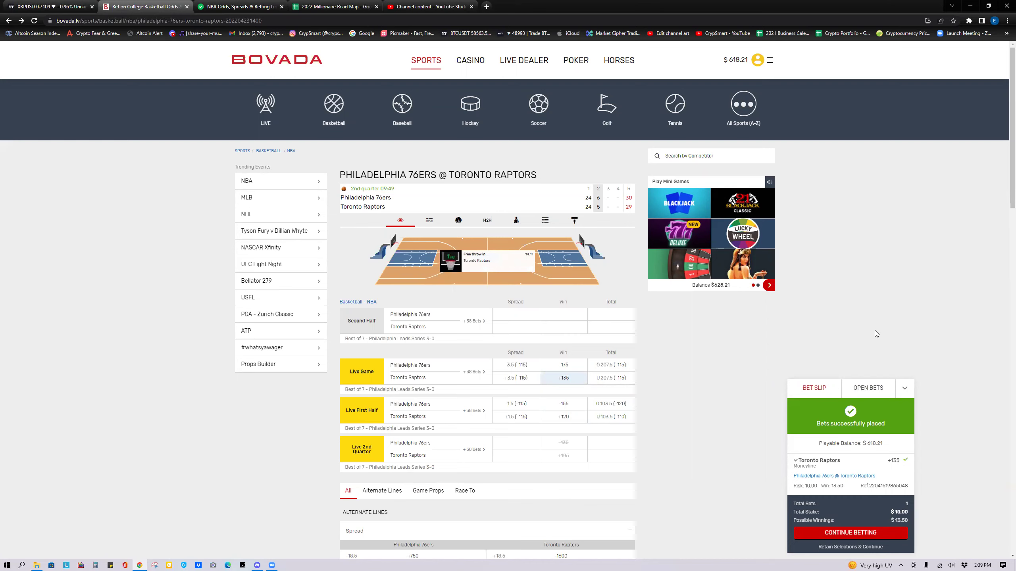
{"action": "left_click", "coordinate": [352, 7]}
{"action": "left_click", "coordinate": [388, 7]}
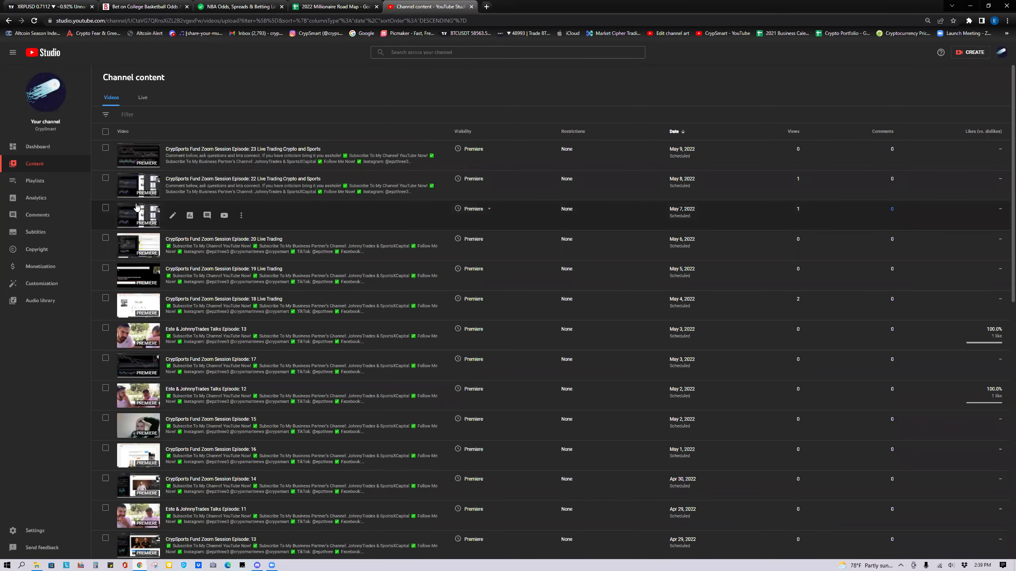
{"action": "scroll", "coordinate": [186, 395], "scroll_direction": "down", "scroll_amount": 2}
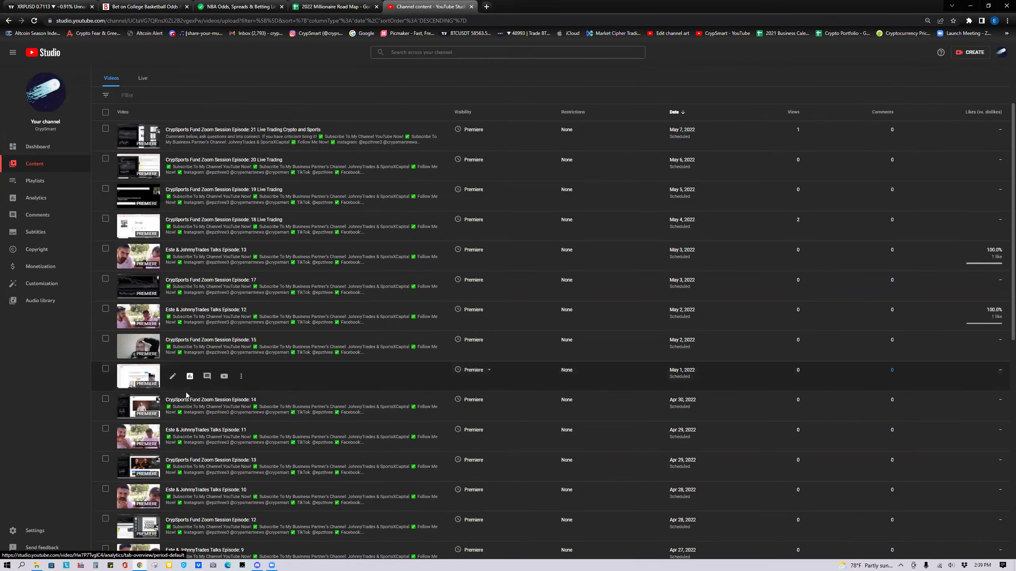
{"action": "scroll", "coordinate": [144, 134], "scroll_direction": "up", "scroll_amount": 2}
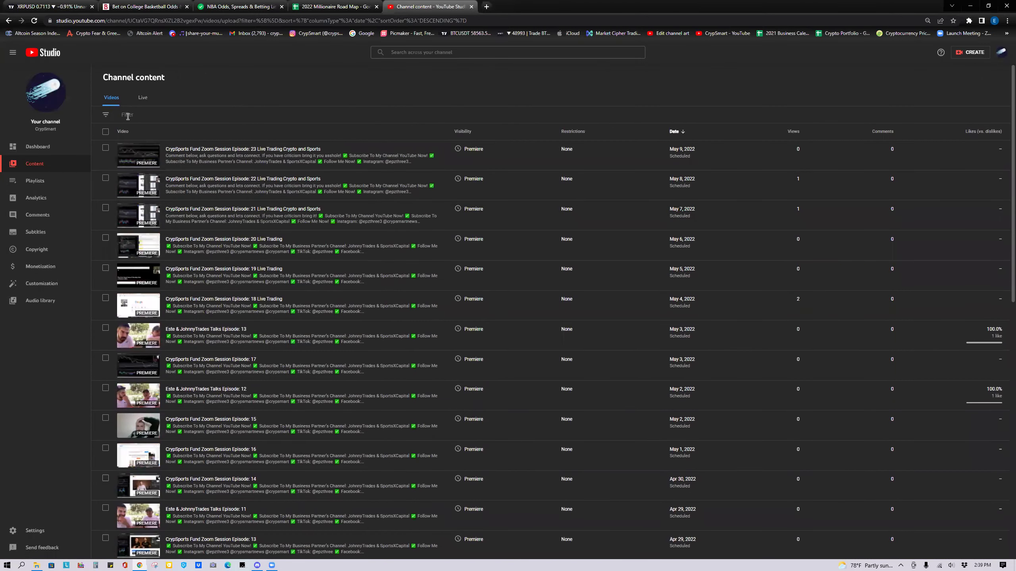
{"action": "scroll", "coordinate": [290, 269], "scroll_direction": "down", "scroll_amount": 2}
{"action": "scroll", "coordinate": [290, 270], "scroll_direction": "down", "scroll_amount": 11}
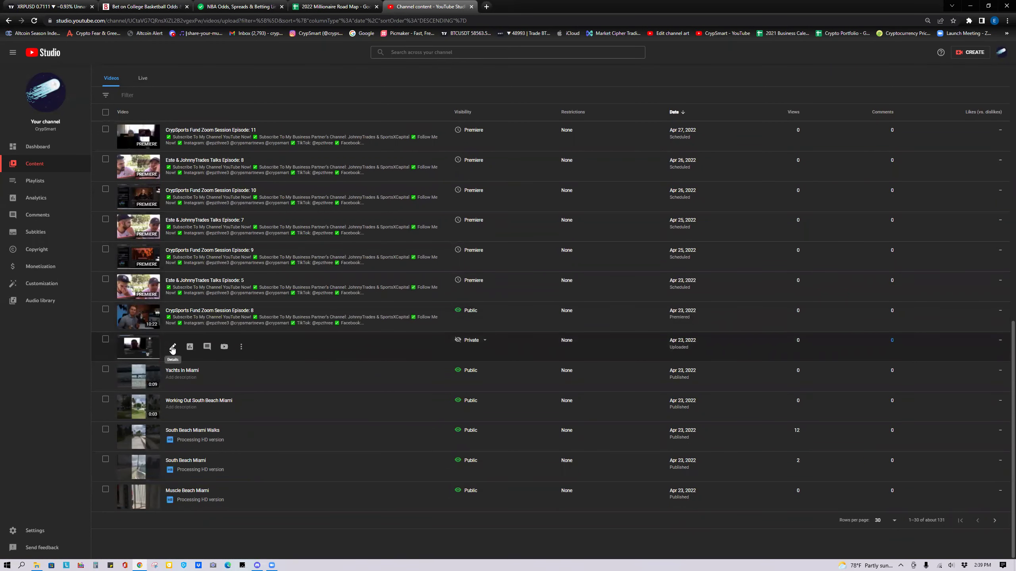
{"action": "left_click", "coordinate": [173, 348]}
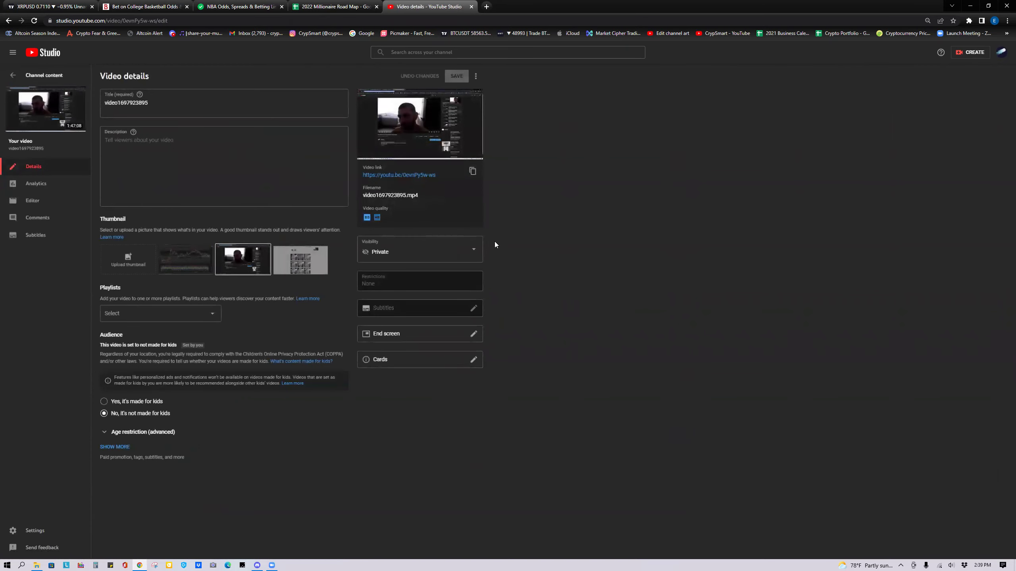
Go back to the channel content list and review the scheduled premieres and recent uploads
{"action": "left_click", "coordinate": [8, 20]}
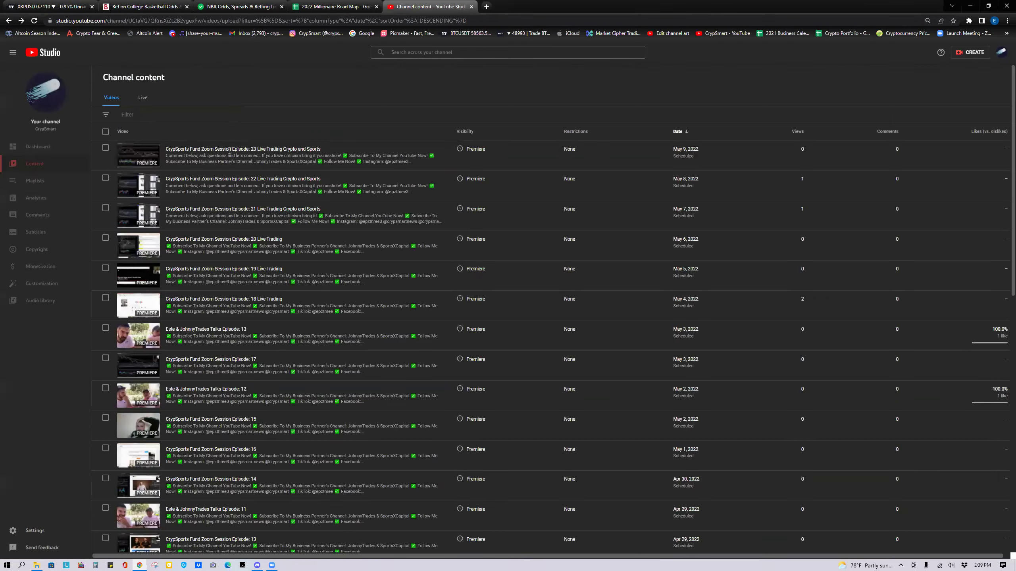
{"action": "scroll", "coordinate": [228, 195], "scroll_direction": "down", "scroll_amount": 1}
{"action": "scroll", "coordinate": [228, 196], "scroll_direction": "down", "scroll_amount": 8}
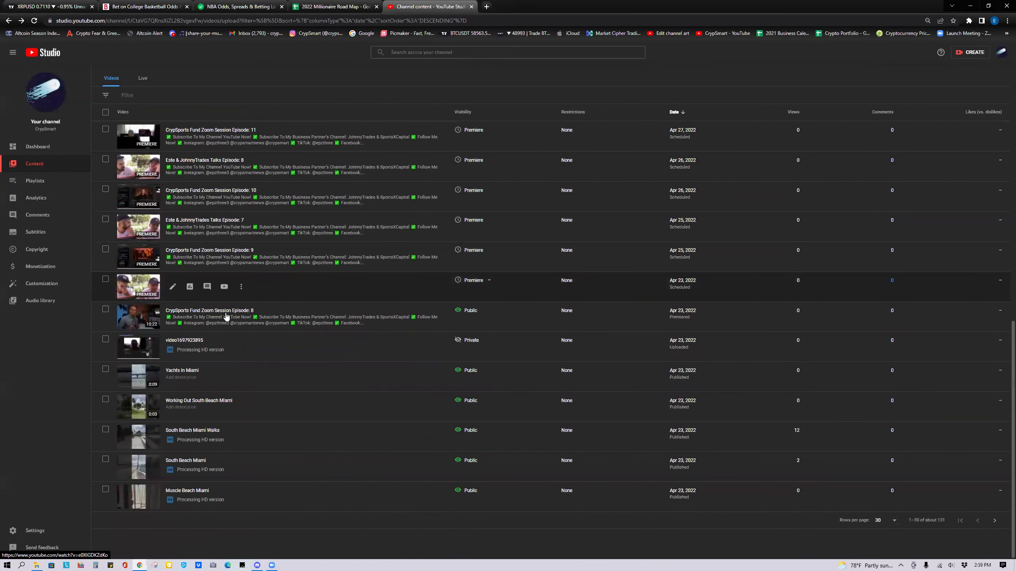
{"action": "scroll", "coordinate": [211, 315], "scroll_direction": "up", "scroll_amount": 3}
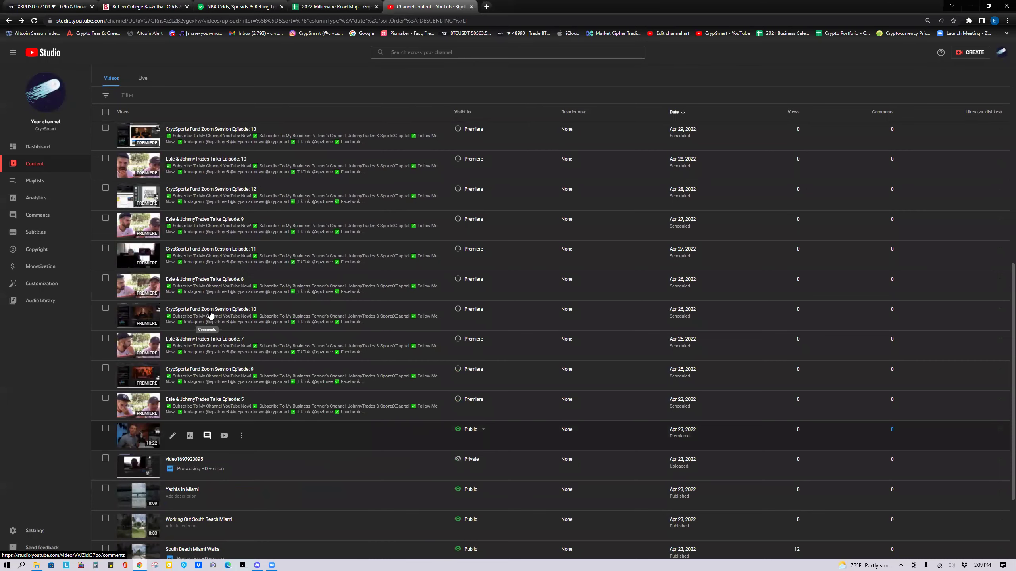
{"action": "scroll", "coordinate": [210, 315], "scroll_direction": "up", "scroll_amount": 10}
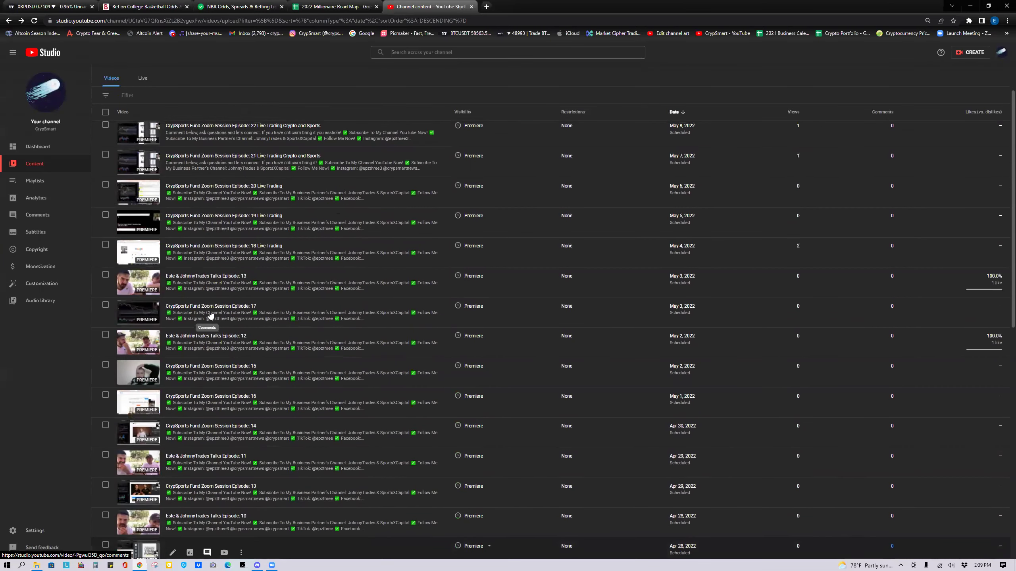
Check the channel's live streams, filter them by Private visibility, remove the filter, and return to the videos list
{"action": "scroll", "coordinate": [209, 312], "scroll_direction": "up", "scroll_amount": 1}
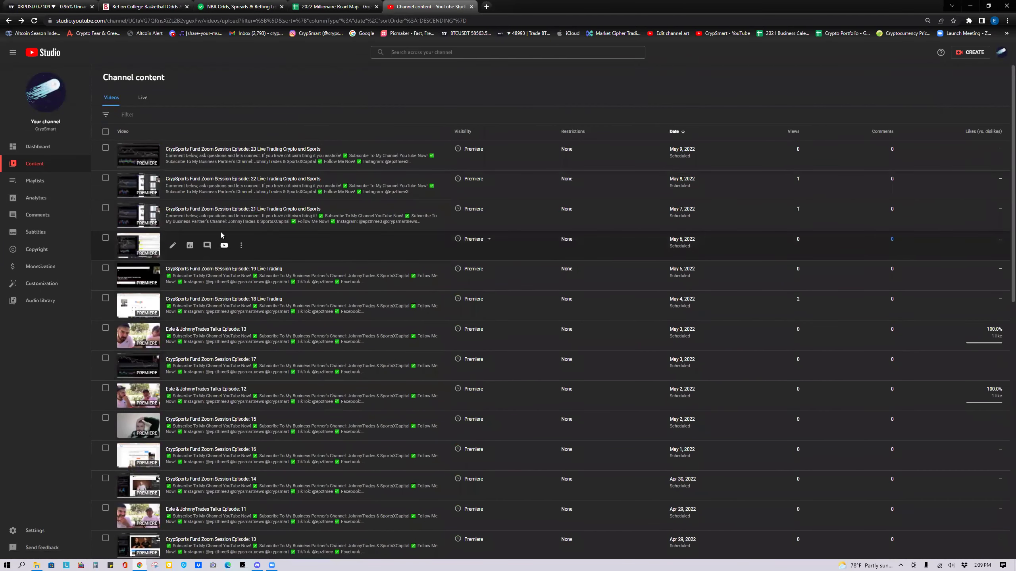
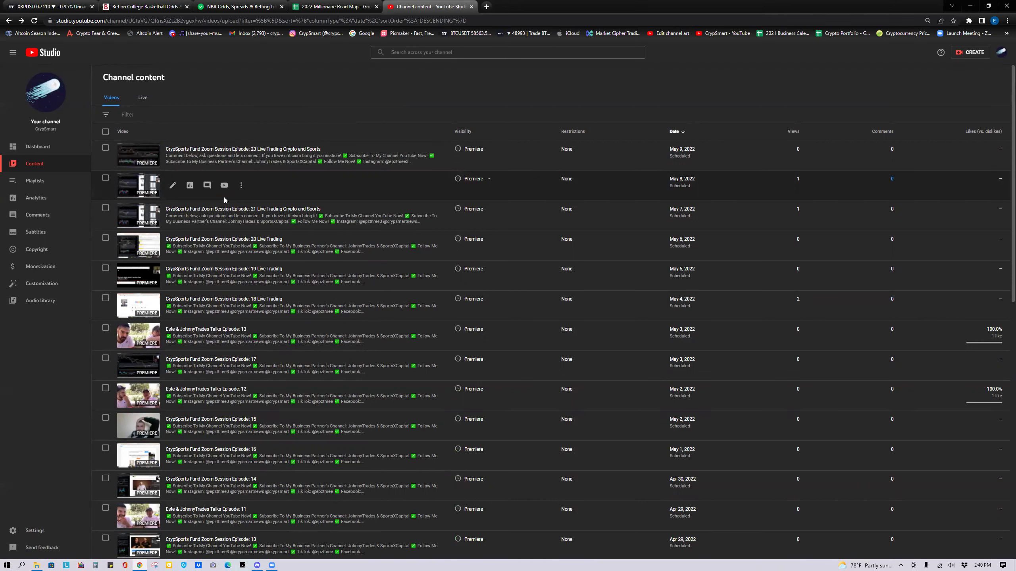
{"action": "left_click", "coordinate": [142, 98]}
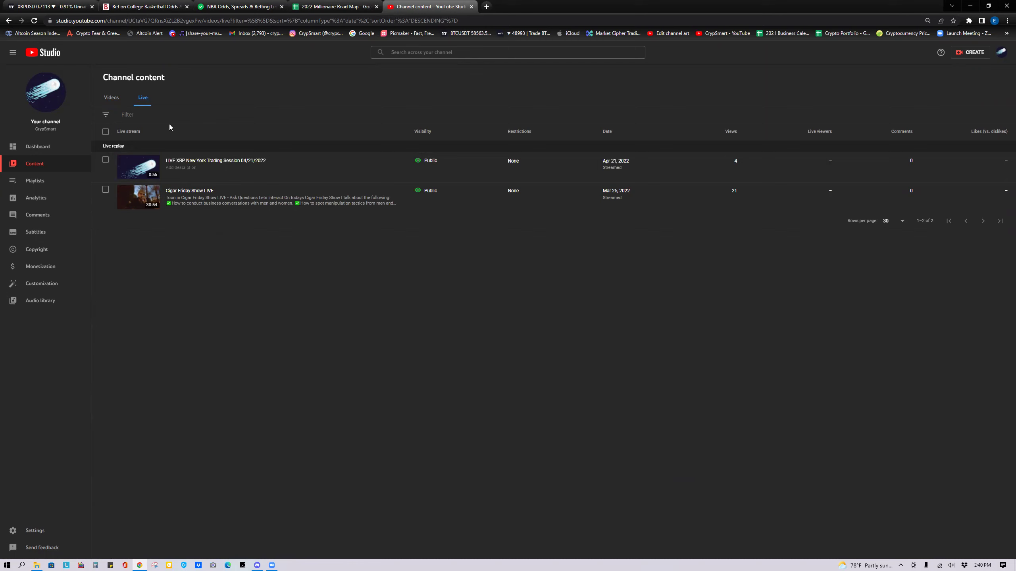
{"action": "left_click", "coordinate": [112, 116]}
{"action": "left_click", "coordinate": [140, 200]}
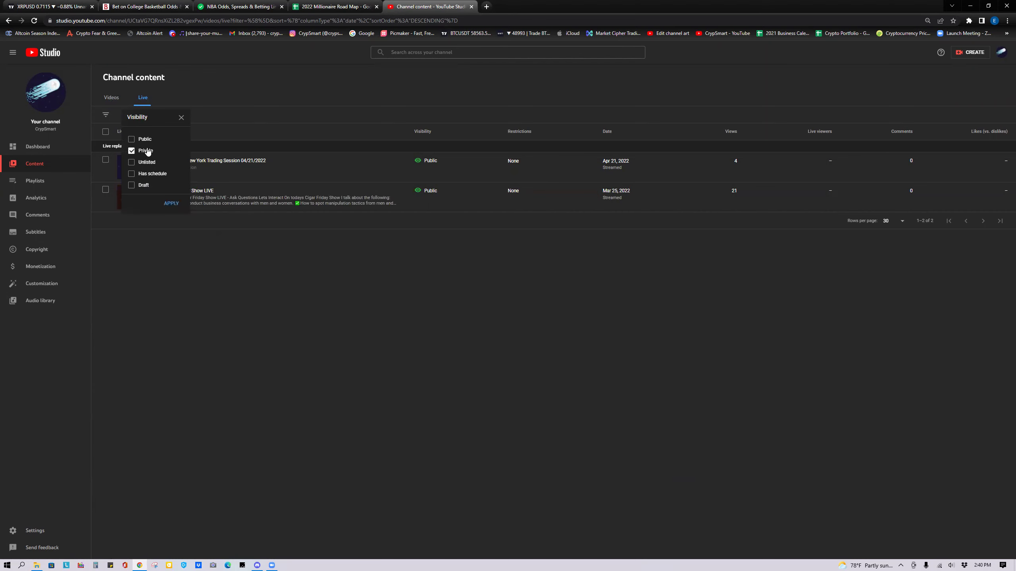
{"action": "left_click", "coordinate": [171, 203]}
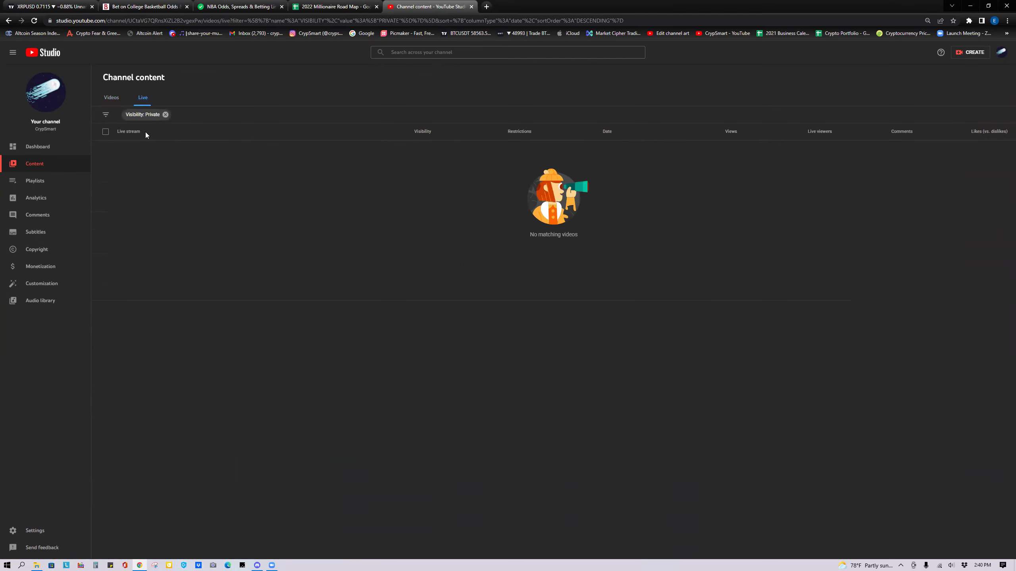
{"action": "left_click", "coordinate": [165, 115]}
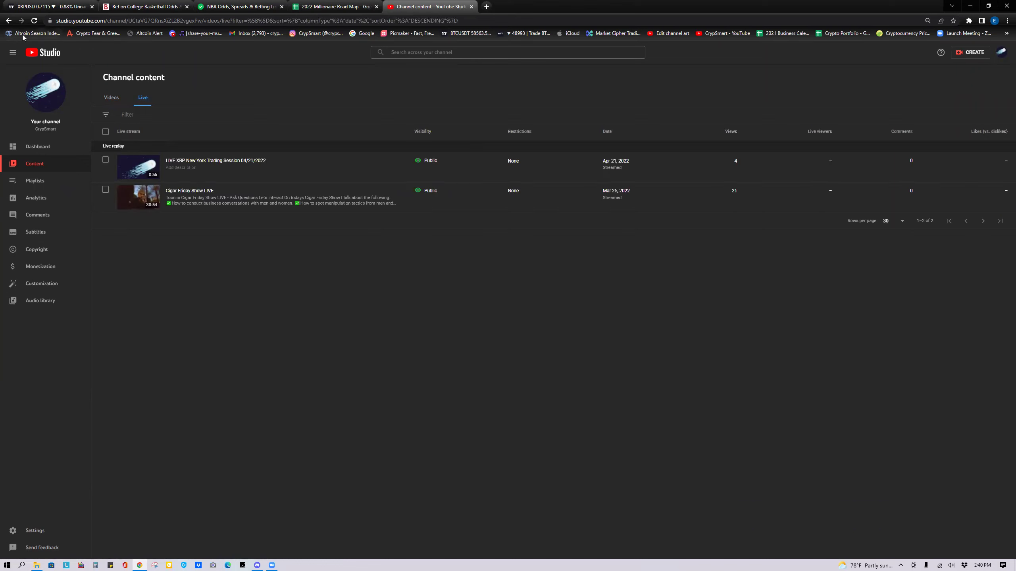
{"action": "left_click", "coordinate": [111, 98]}
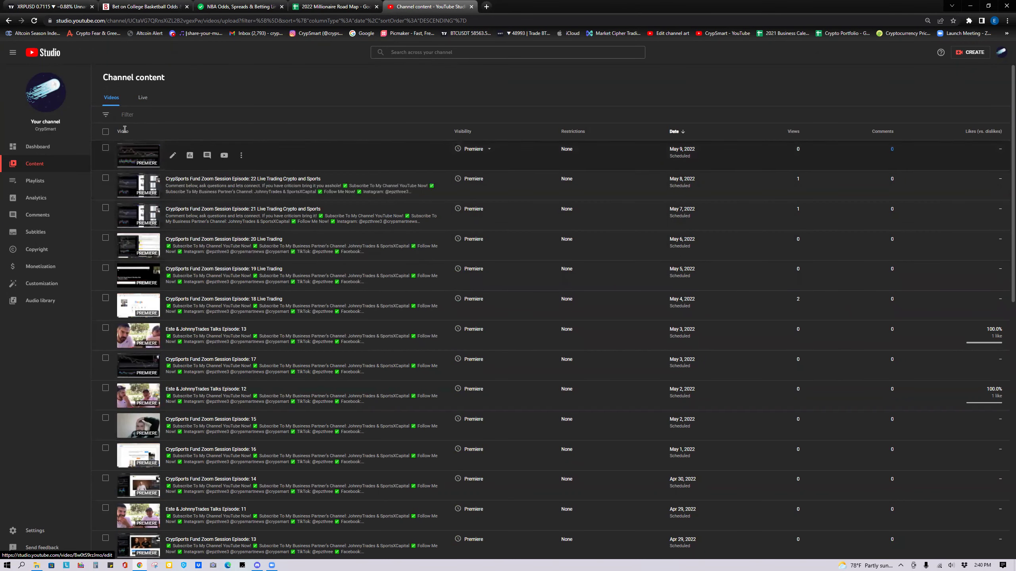
Look through the channel's playlists for the CrypSports Fund Zoom Sessions and trading sessions, and view the CrypSmart channel page
{"action": "left_click", "coordinate": [60, 182]}
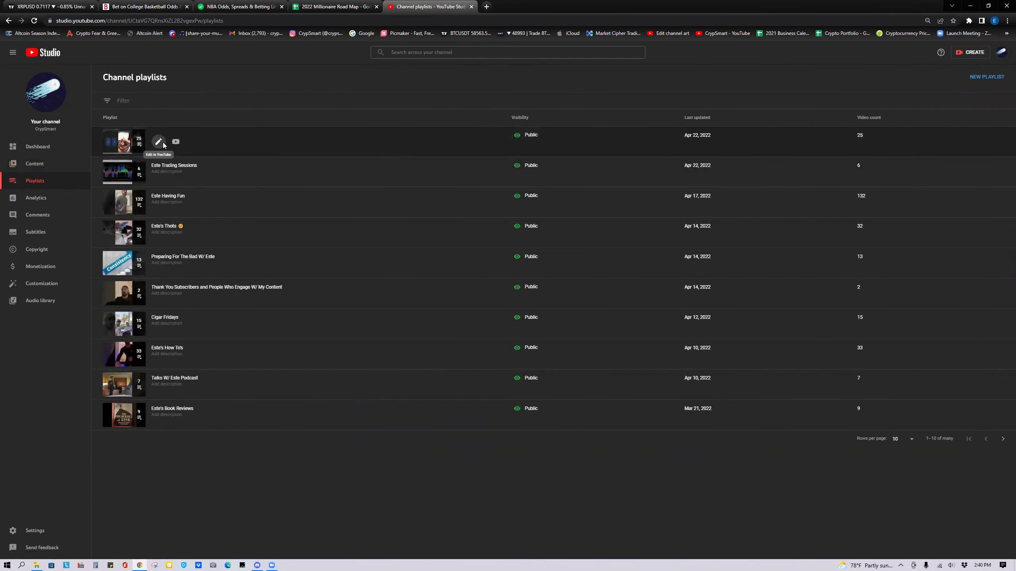
{"action": "left_click", "coordinate": [176, 142]}
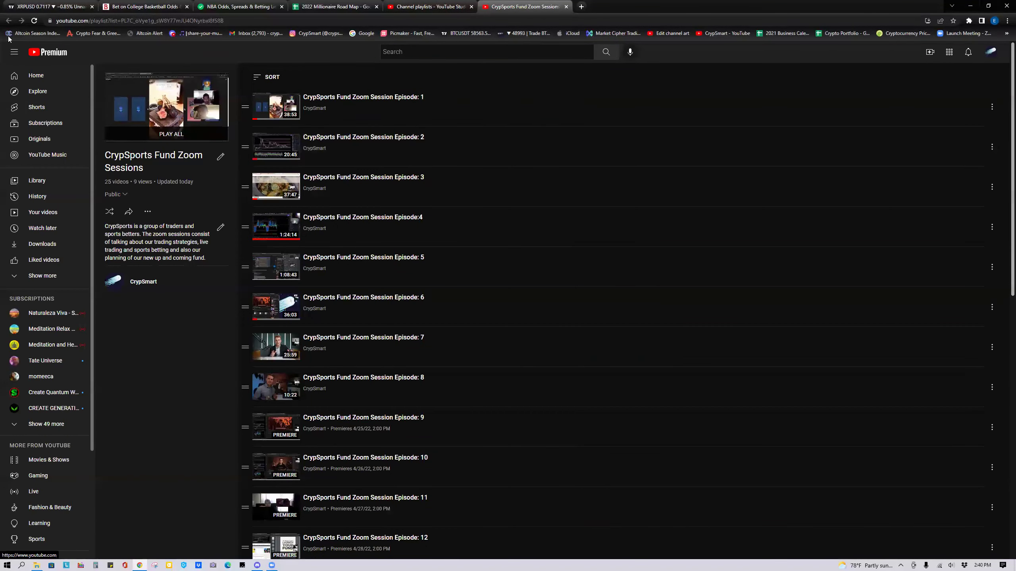
{"action": "left_click", "coordinate": [453, 4]}
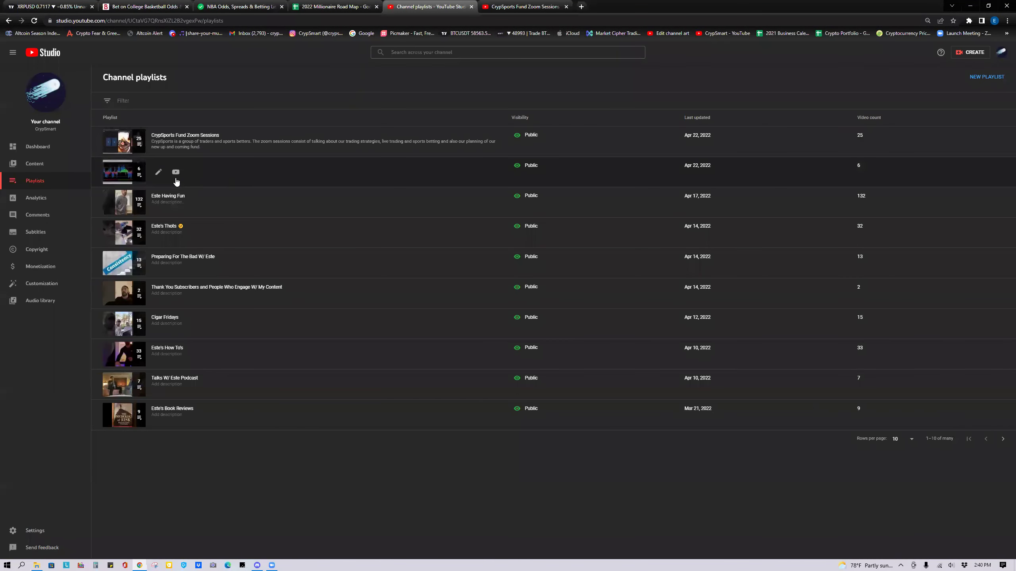
{"action": "left_click", "coordinate": [159, 172]}
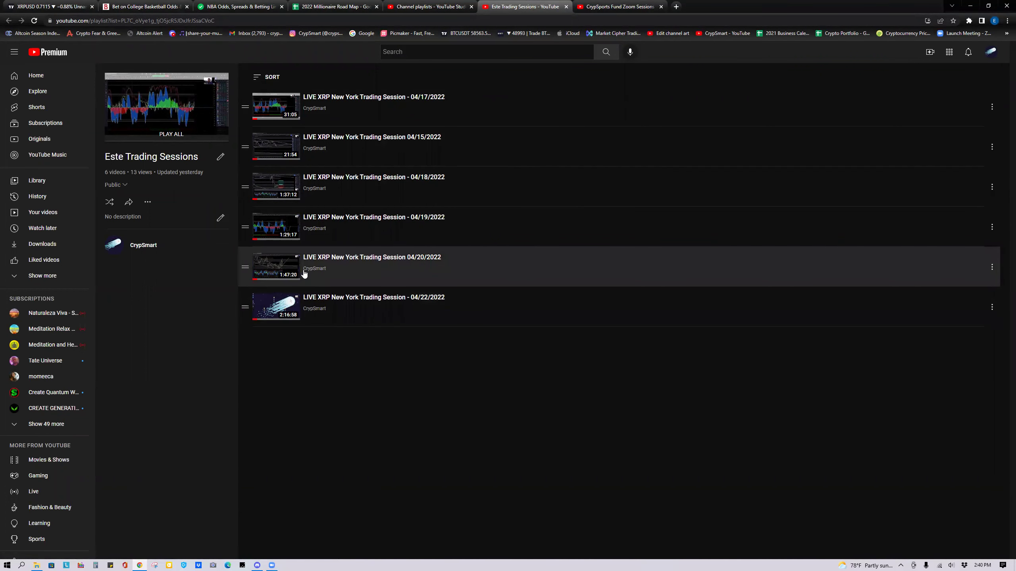
{"action": "left_click", "coordinate": [305, 270]}
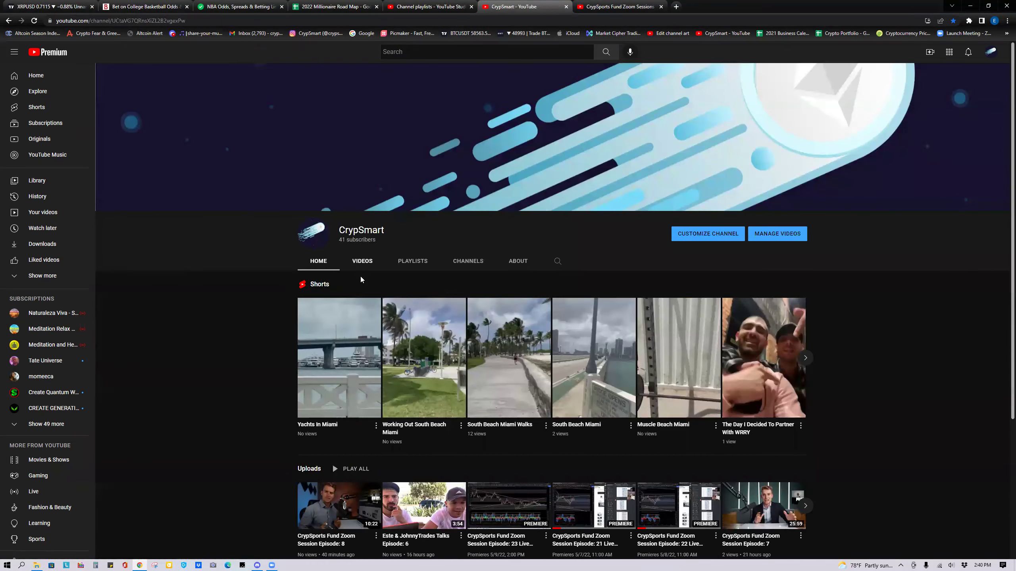
{"action": "scroll", "coordinate": [502, 406], "scroll_direction": "down", "scroll_amount": 3}
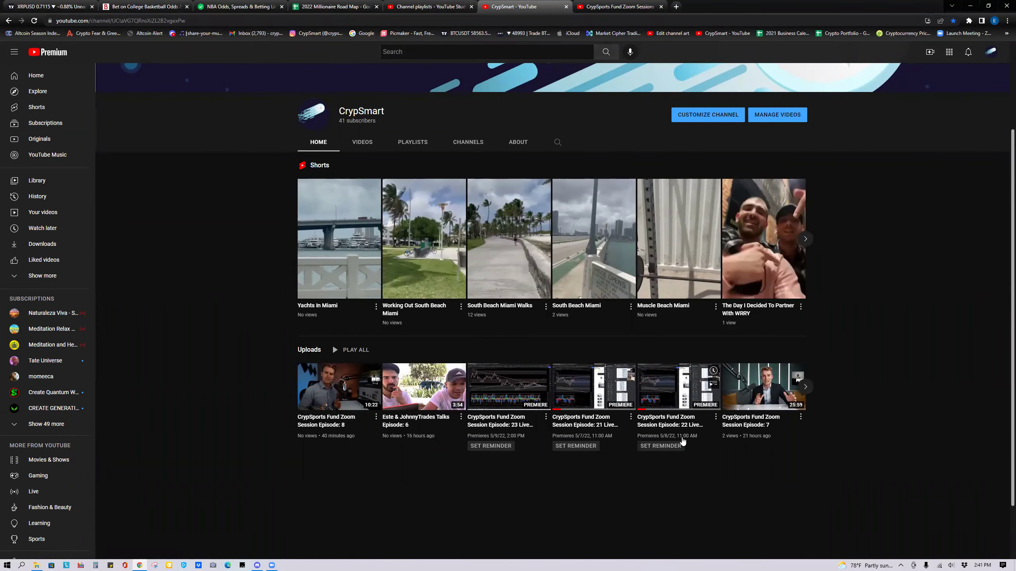
Search YouTube for "live trading" and for "xrp live trading" to compare how similar videos are titled
{"action": "left_click", "coordinate": [618, 7]}
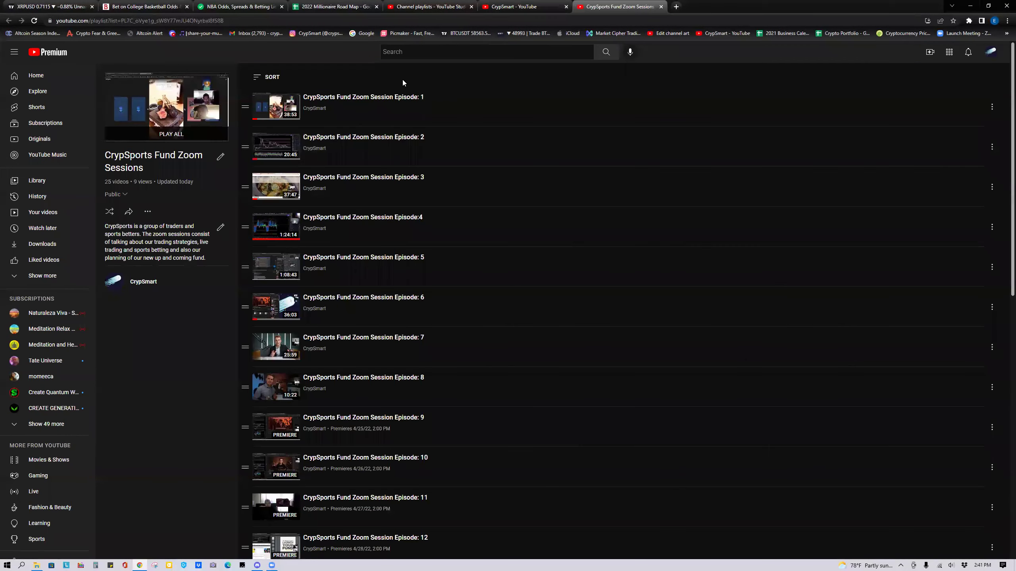
{"action": "left_click", "coordinate": [410, 54]}
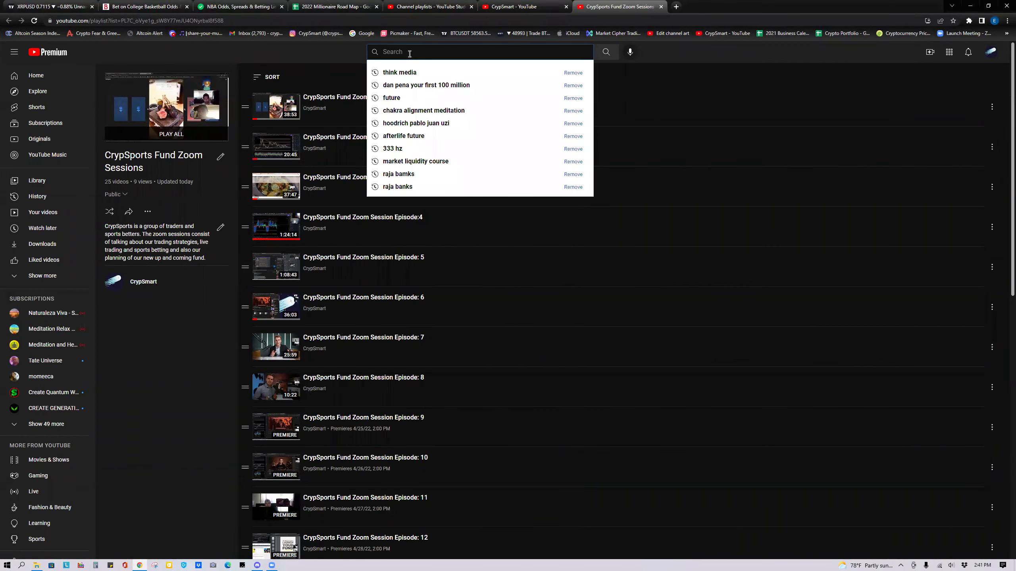
{"action": "type", "text": "live trading"}
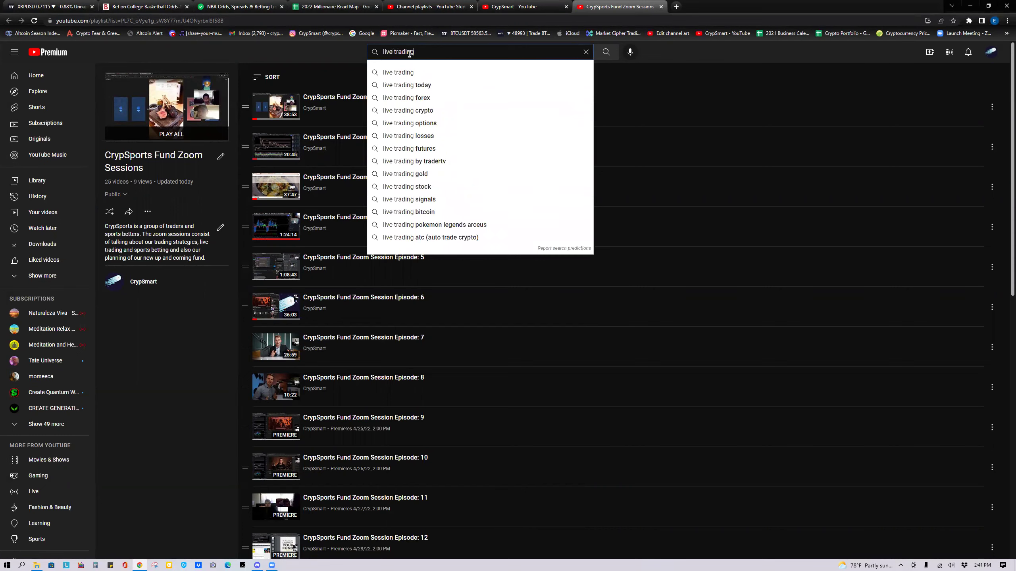
{"action": "key", "text": "Return"}
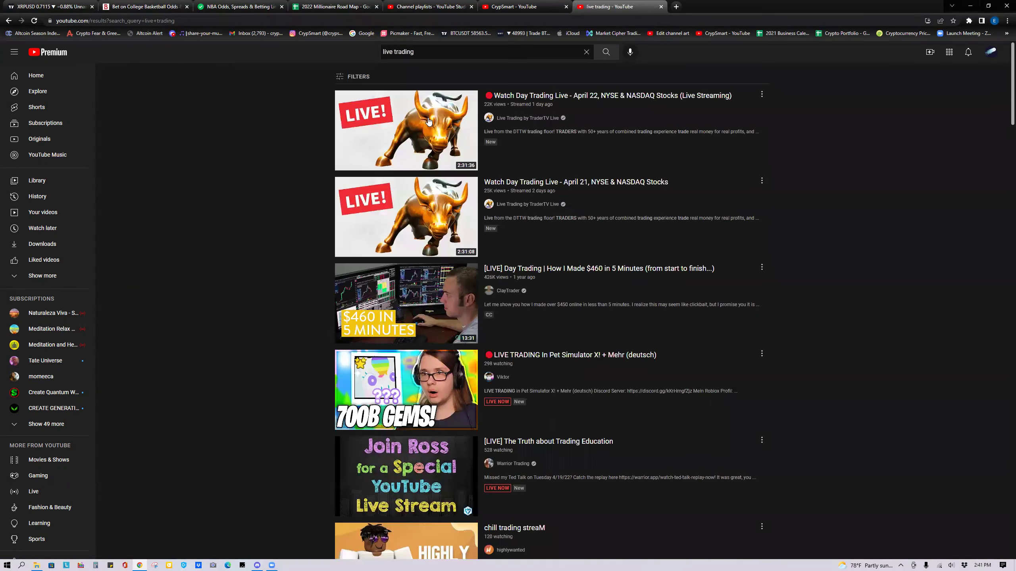
{"action": "left_click", "coordinate": [429, 51]}
{"action": "key", "text": "ctrl+a"}
{"action": "type", "text": "xrp live trading"}
{"action": "key", "text": "Return"}
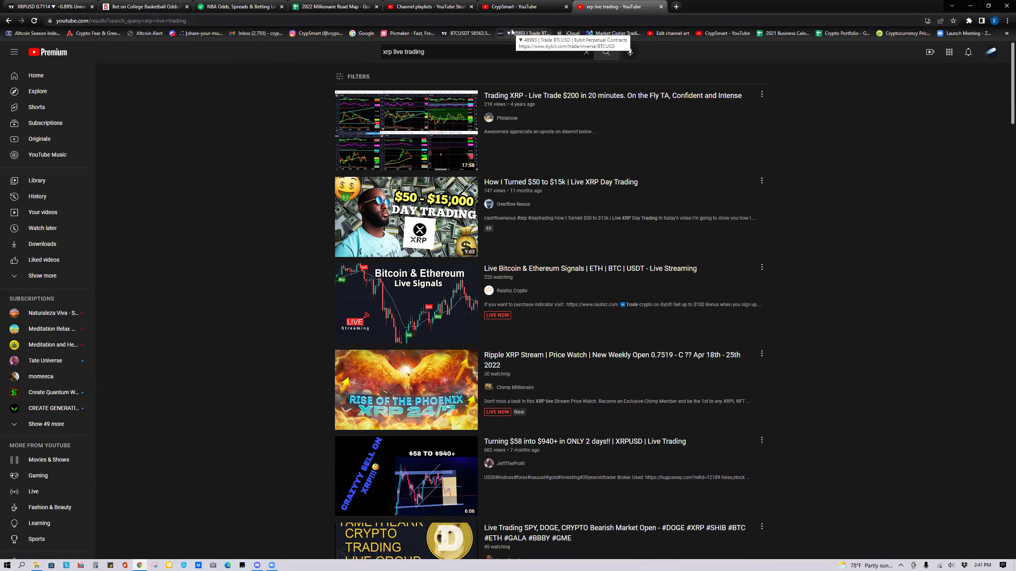
Open the channel's own videos in YouTube Studio and close the search results and channel page tabs
{"action": "left_click", "coordinate": [9, 22]}
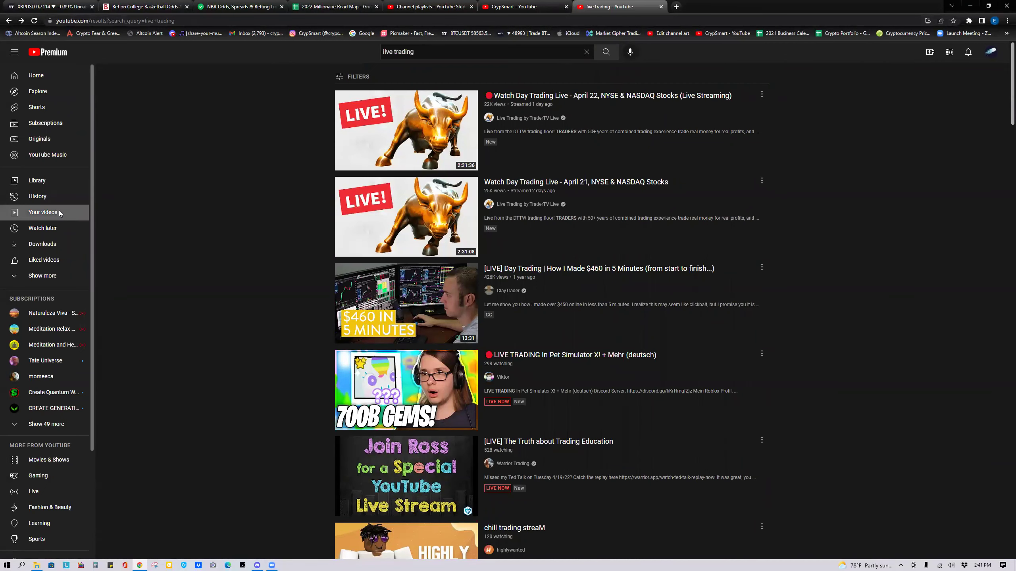
{"action": "left_click", "coordinate": [43, 212]}
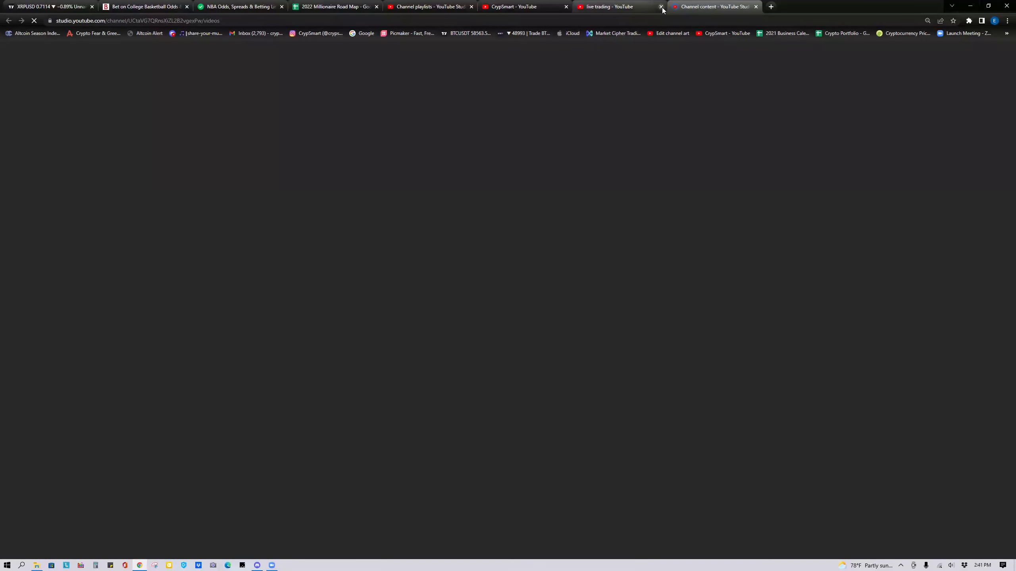
{"action": "left_click", "coordinate": [660, 7]}
{"action": "left_click", "coordinate": [571, 10]}
{"action": "left_click", "coordinate": [567, 7]}
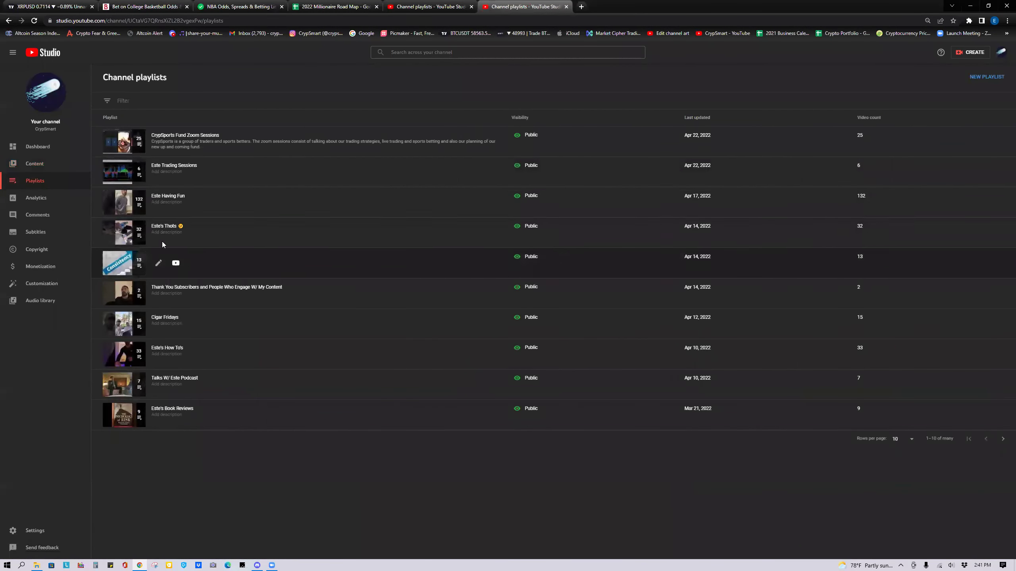
Open the 04/18/2022 video from the trading sessions playlist, copy its title, and pause playback
{"action": "left_click", "coordinate": [126, 173]}
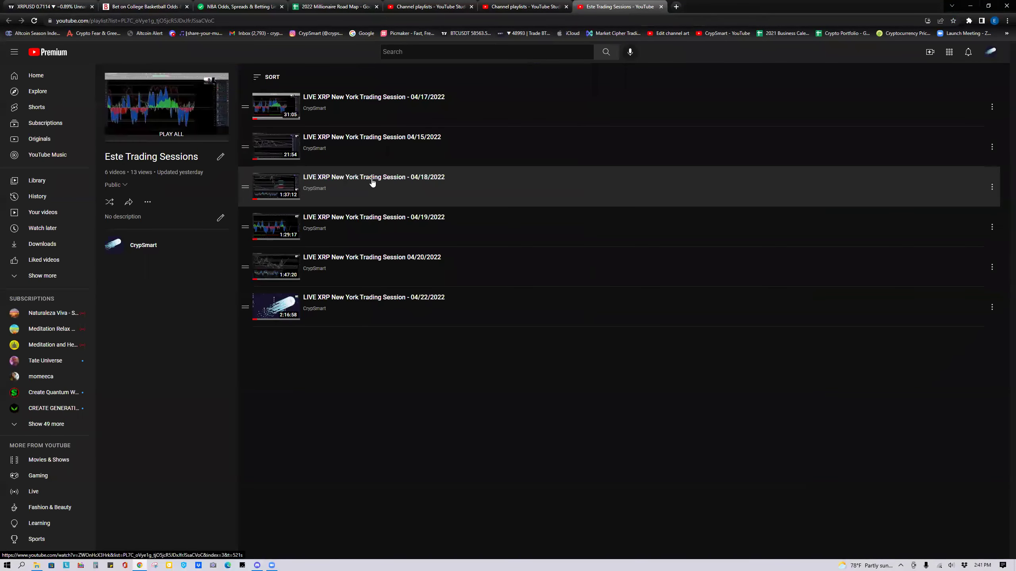
{"action": "left_click", "coordinate": [368, 182]}
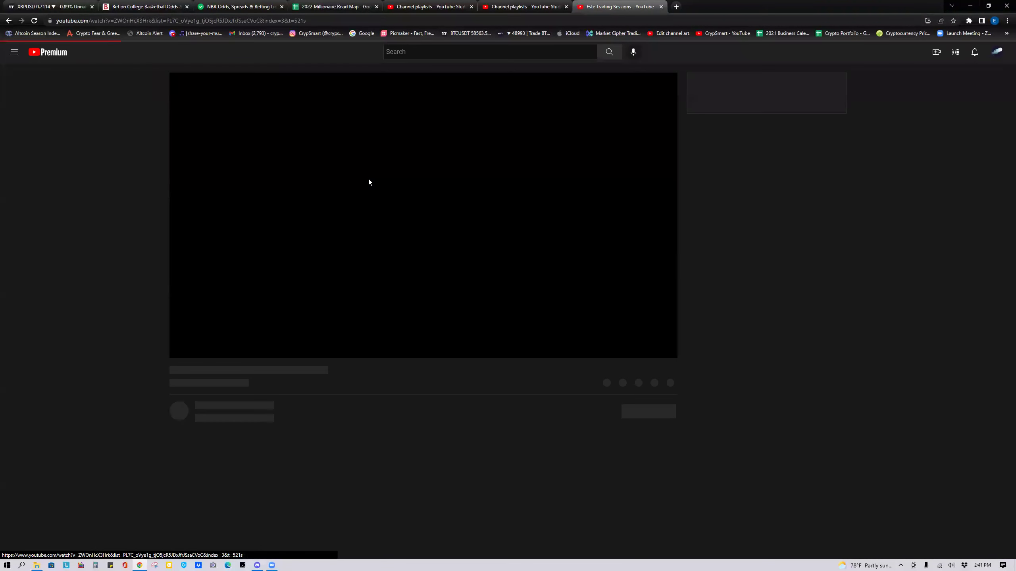
{"action": "left_click_drag", "start_coordinate": [322, 375], "coordinate": [164, 373]}
{"action": "key", "text": "ctrl+c"}
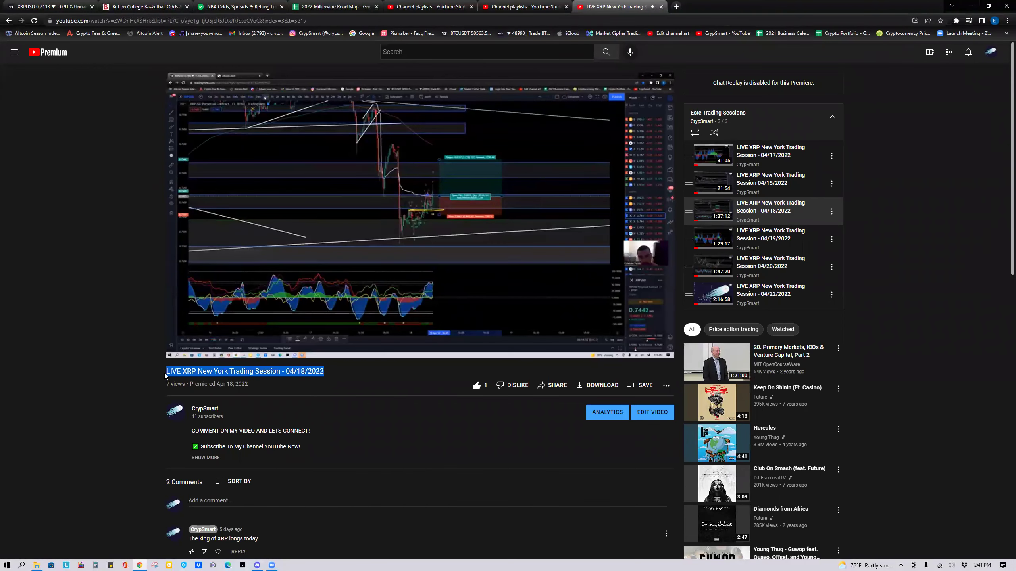
{"action": "left_click", "coordinate": [354, 264]}
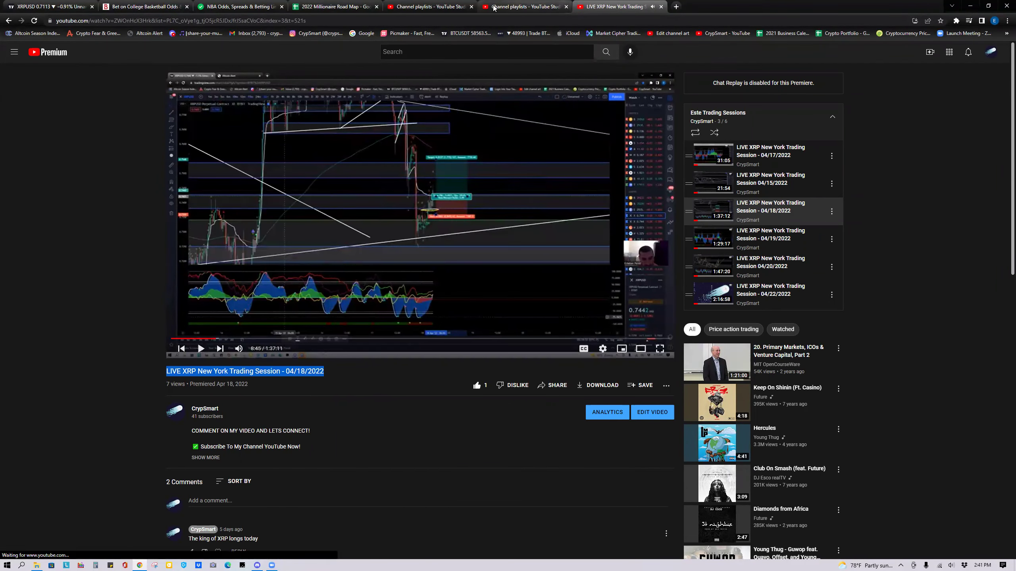
{"action": "left_click", "coordinate": [495, 8]}
{"action": "left_click", "coordinate": [429, 6]}
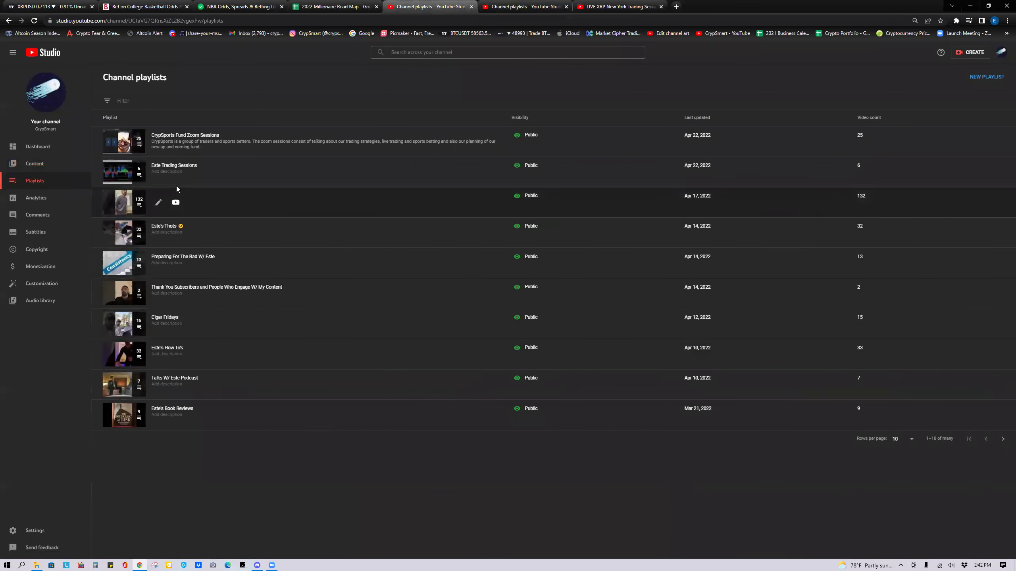
{"action": "left_click", "coordinate": [176, 172]}
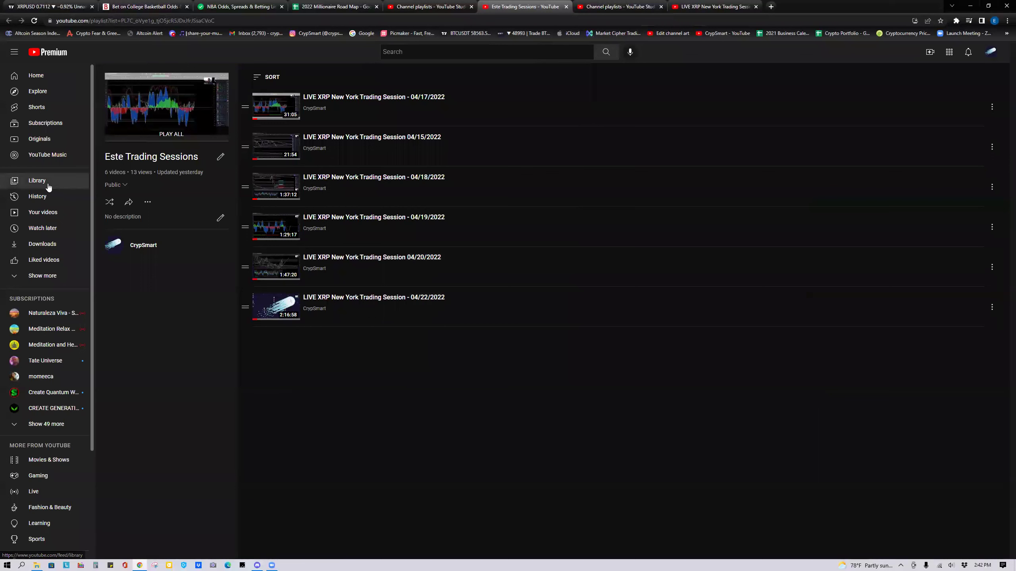
{"action": "left_click", "coordinate": [50, 213]}
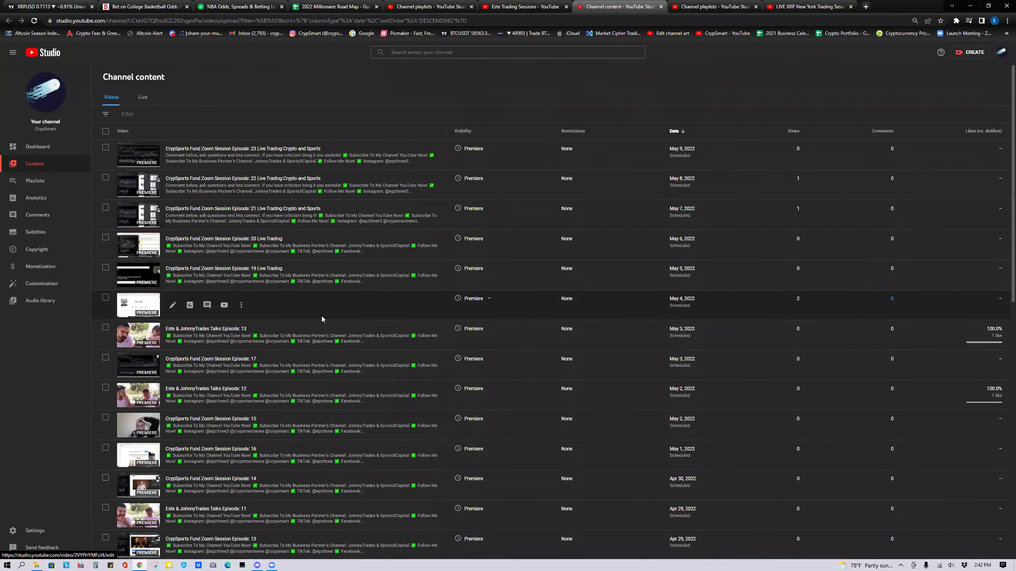
{"action": "scroll", "coordinate": [321, 317], "scroll_direction": "down", "scroll_amount": 12}
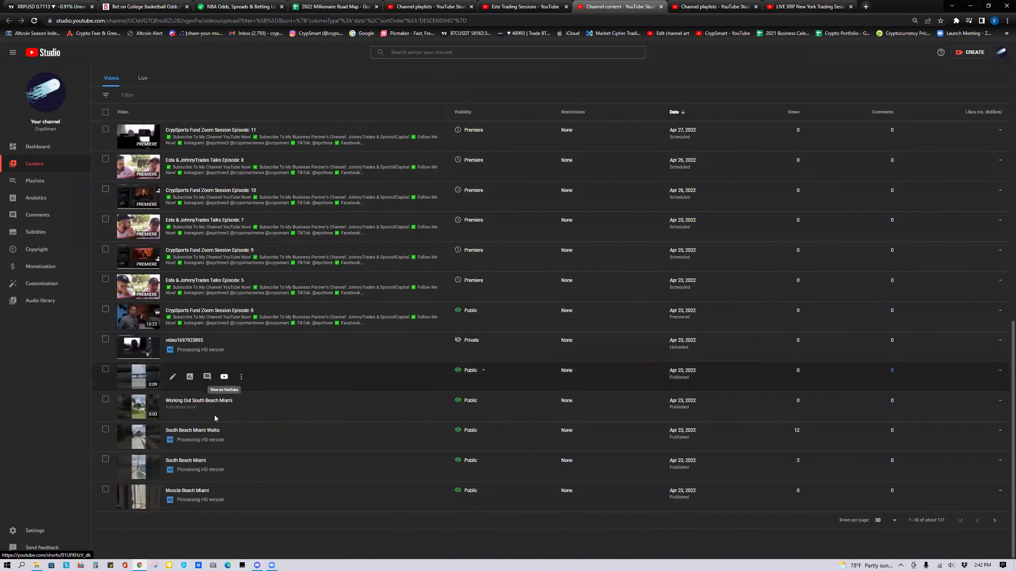
{"action": "left_click", "coordinate": [175, 347]}
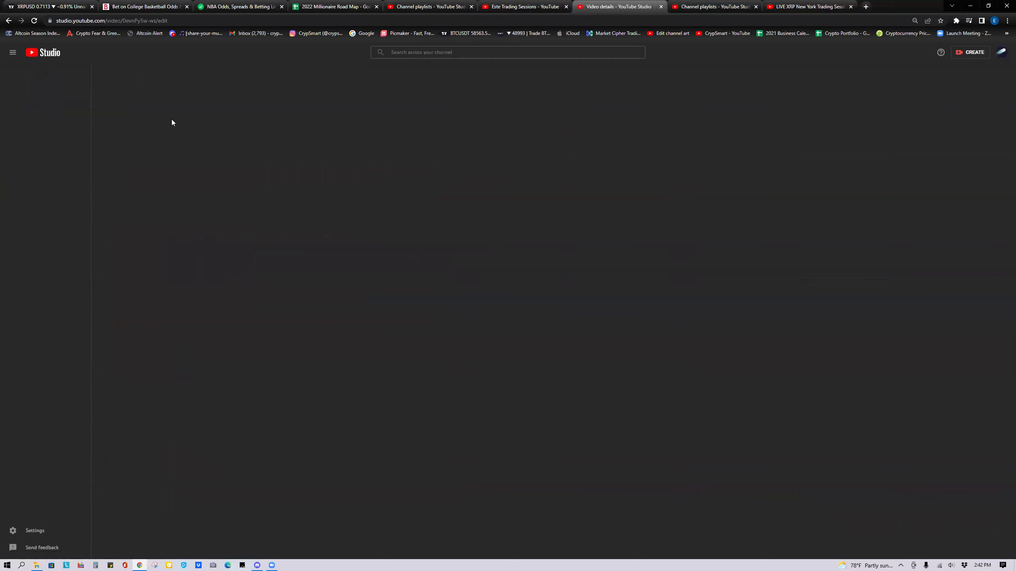
Replace the upload's title with "LIVE XRP New York Trading Session - 04/23/2022", based on the copied title
{"action": "left_click", "coordinate": [159, 107]}
{"action": "key", "text": "ctrl+a"}
{"action": "key", "text": "ctrl+v"}
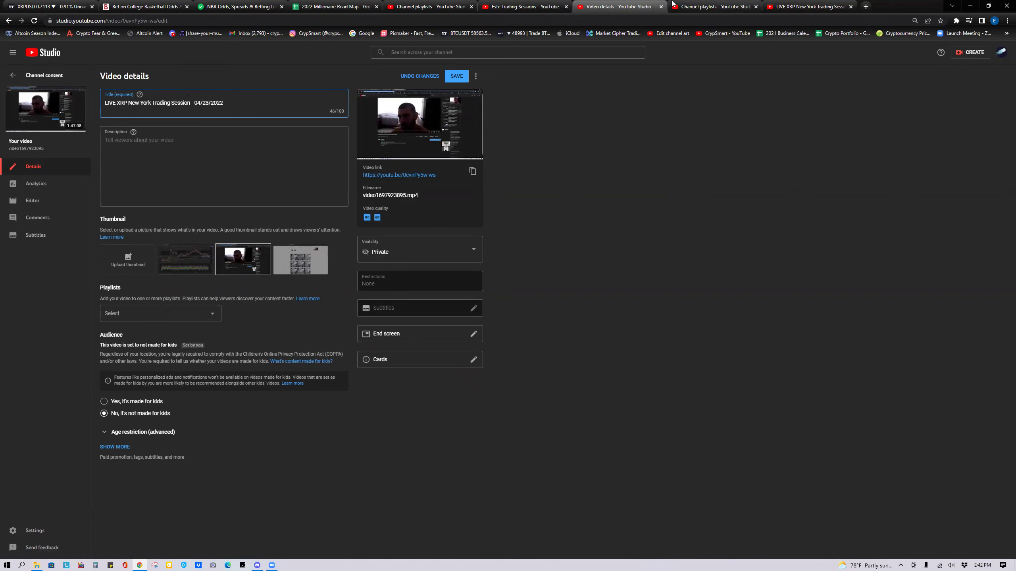
Close the extra channel playlists tab and copy the full expanded description of the 04/18/2022 trading session video
{"action": "left_click", "coordinate": [756, 8]}
{"action": "left_click", "coordinate": [680, 7]}
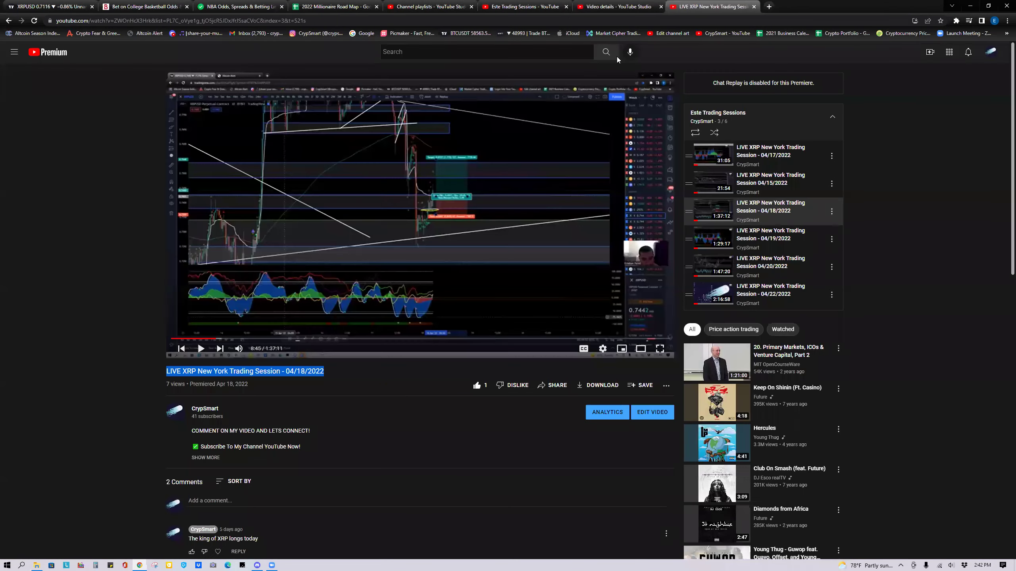
{"action": "scroll", "coordinate": [227, 481], "scroll_direction": "down", "scroll_amount": 3}
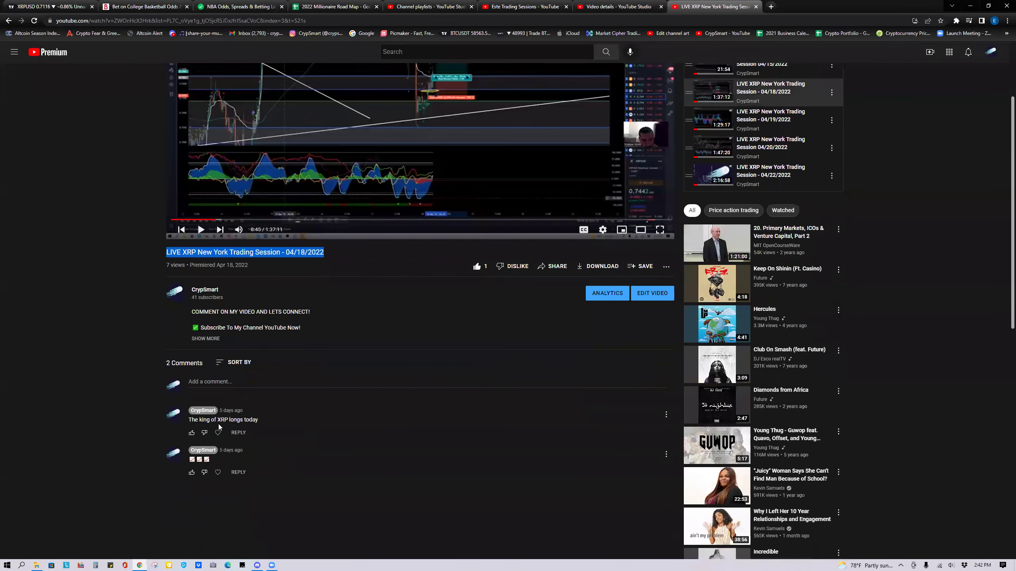
{"action": "left_click", "coordinate": [215, 340]}
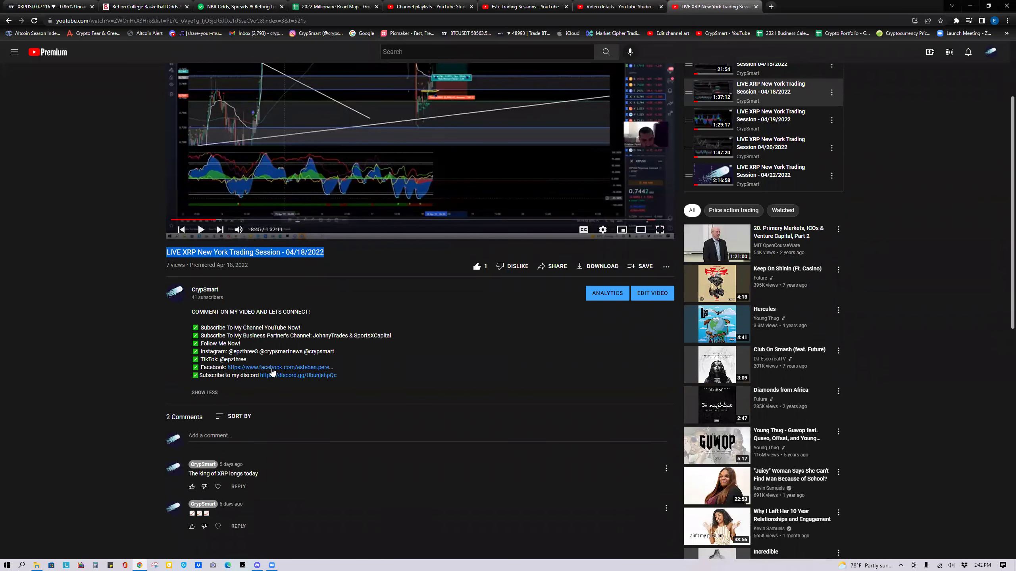
{"action": "left_click_drag", "start_coordinate": [347, 375], "coordinate": [190, 312]}
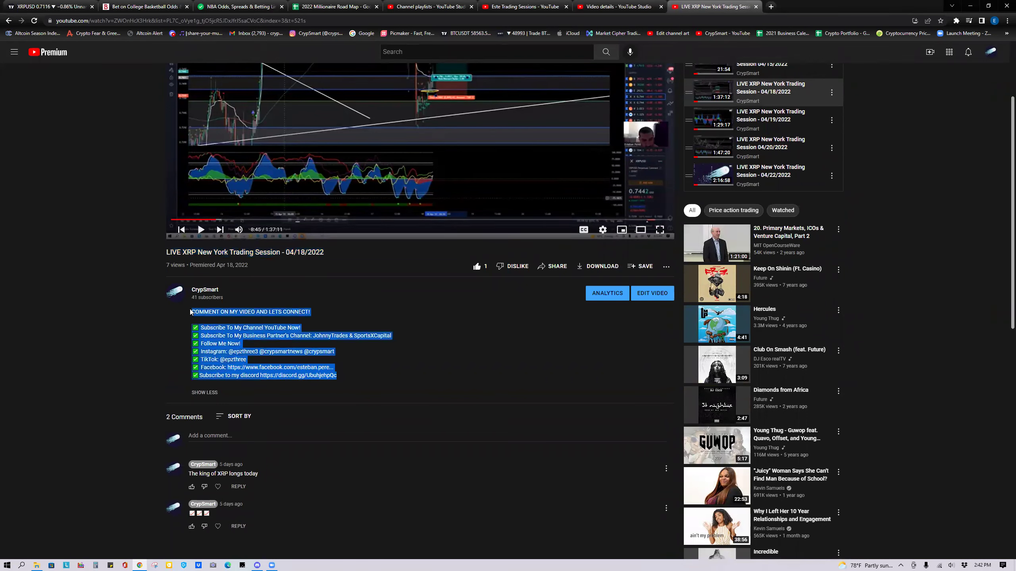
Paste the copied description into the 04/23/2022 upload's description and save the video details
{"action": "key", "text": "ctrl+shift+Tab"}
{"action": "left_click", "coordinate": [251, 151]}
{"action": "left_click", "coordinate": [456, 76]}
{"action": "triple_click", "coordinate": [165, 140]}
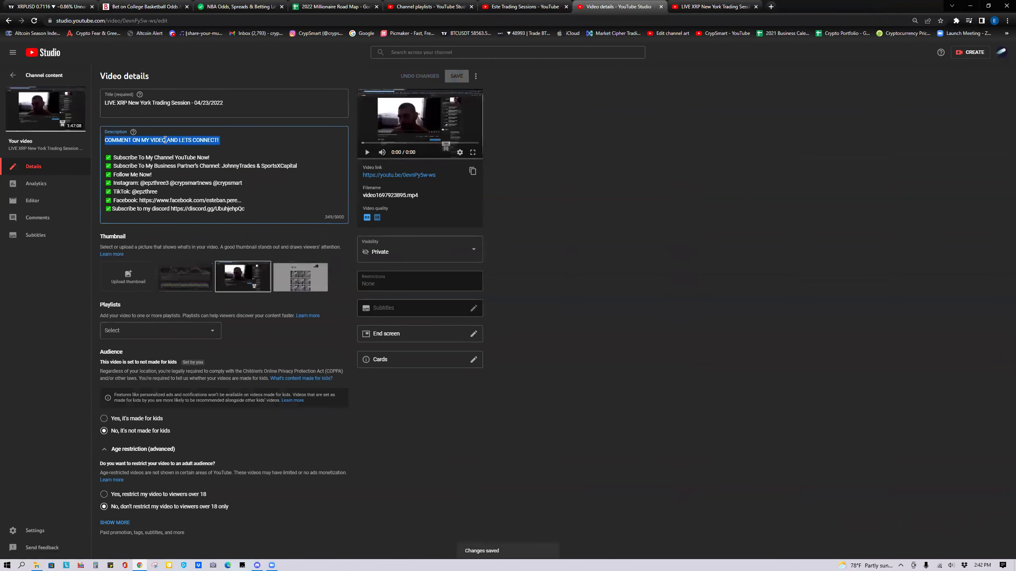
Set the upload's visibility to Public as an instant Premiere and save the change
{"action": "left_click", "coordinate": [403, 264]}
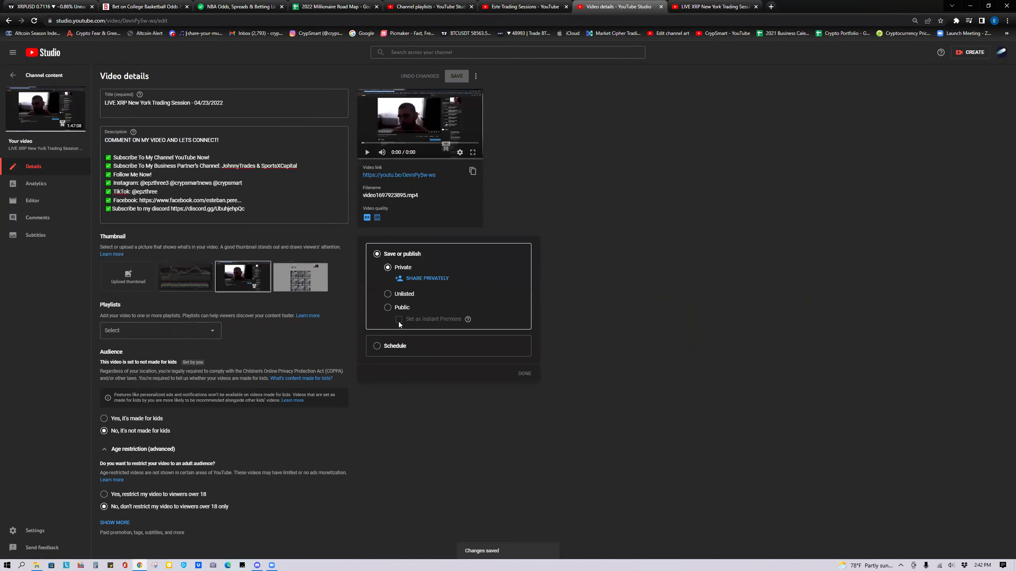
{"action": "left_click", "coordinate": [387, 307]}
{"action": "left_click", "coordinate": [399, 306]}
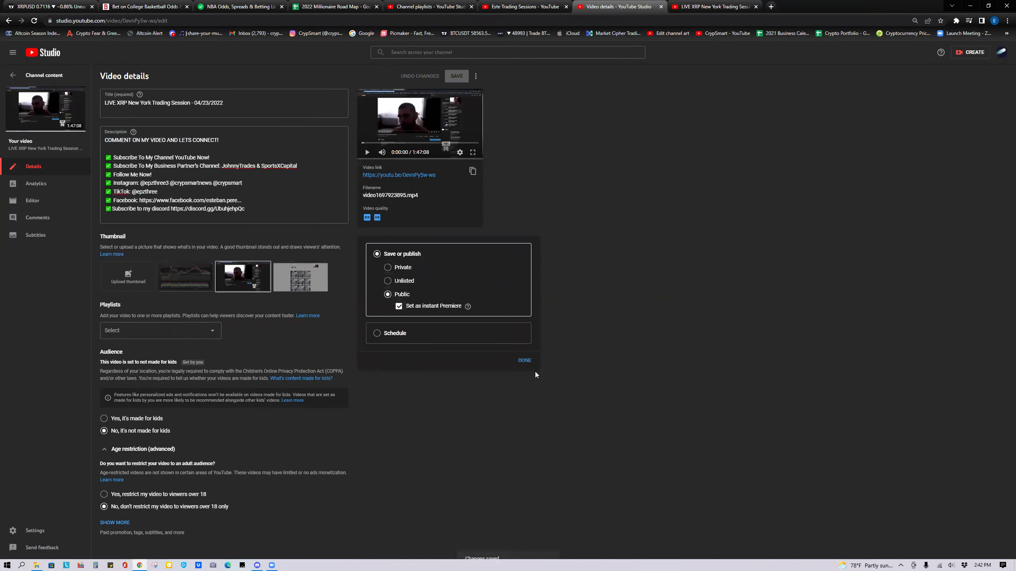
{"action": "left_click", "coordinate": [524, 361]}
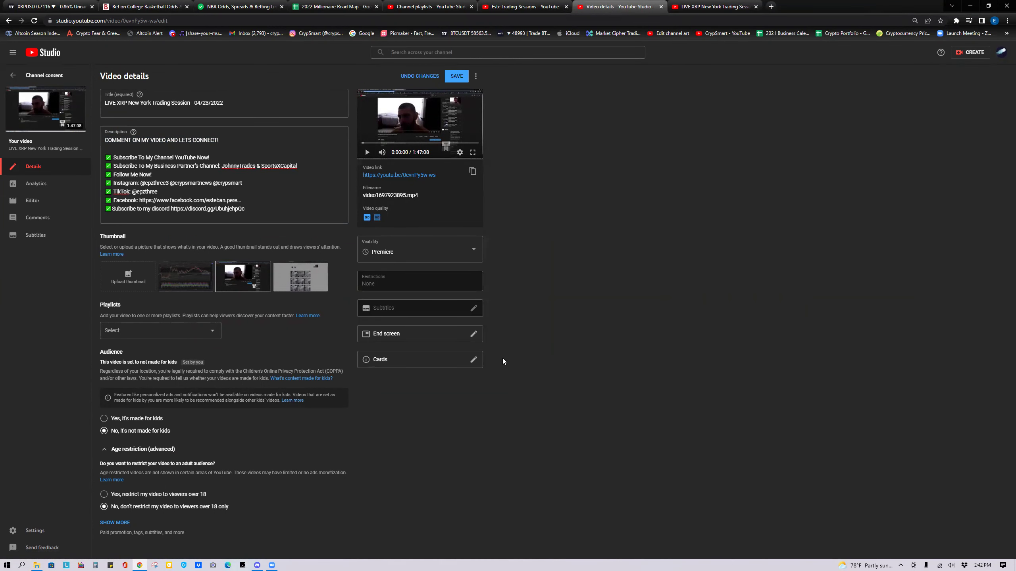
{"action": "left_click", "coordinate": [456, 76]}
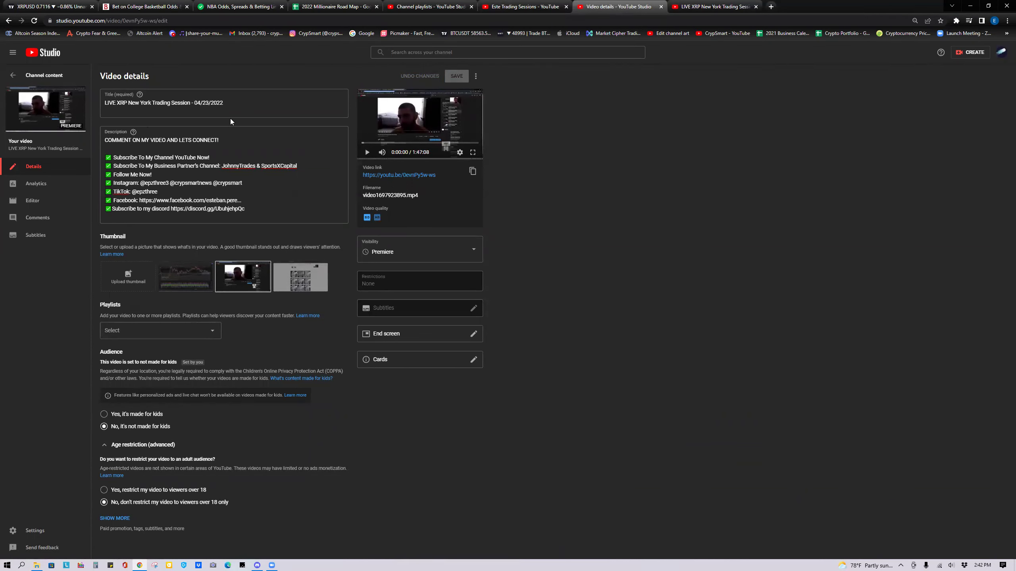
Return to the channel content, reopen the LIVE XRP New York Trading Session - 04/23/2022 details, and open its video link
{"action": "left_click", "coordinate": [11, 72]}
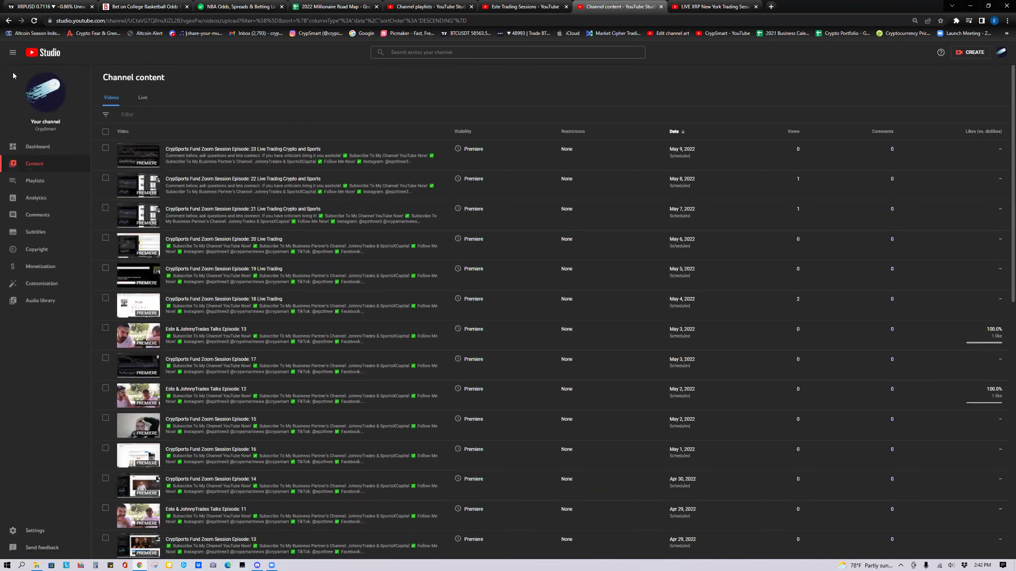
{"action": "scroll", "coordinate": [392, 358], "scroll_direction": "down", "scroll_amount": 10}
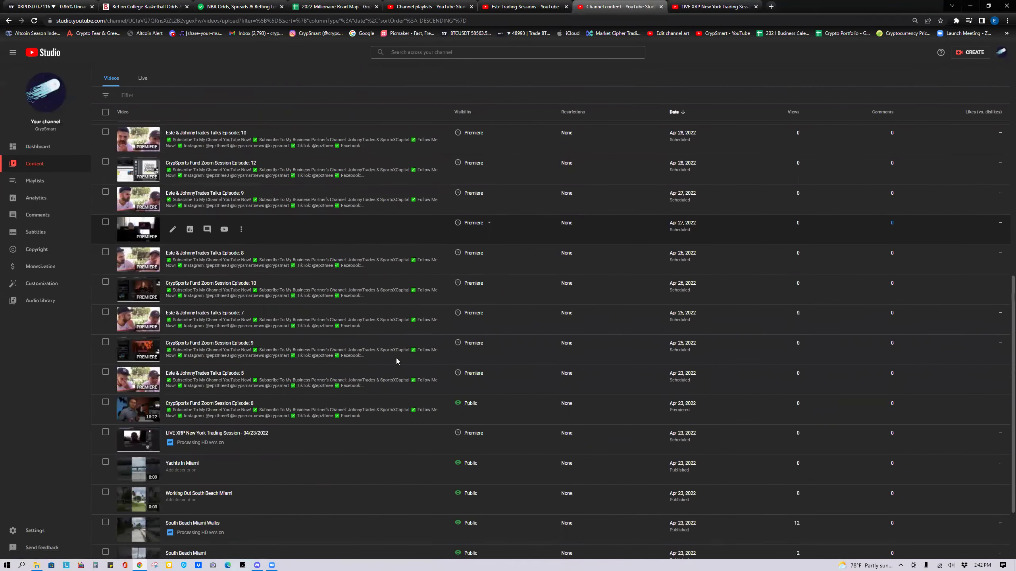
{"action": "scroll", "coordinate": [396, 362], "scroll_direction": "down", "scroll_amount": 3}
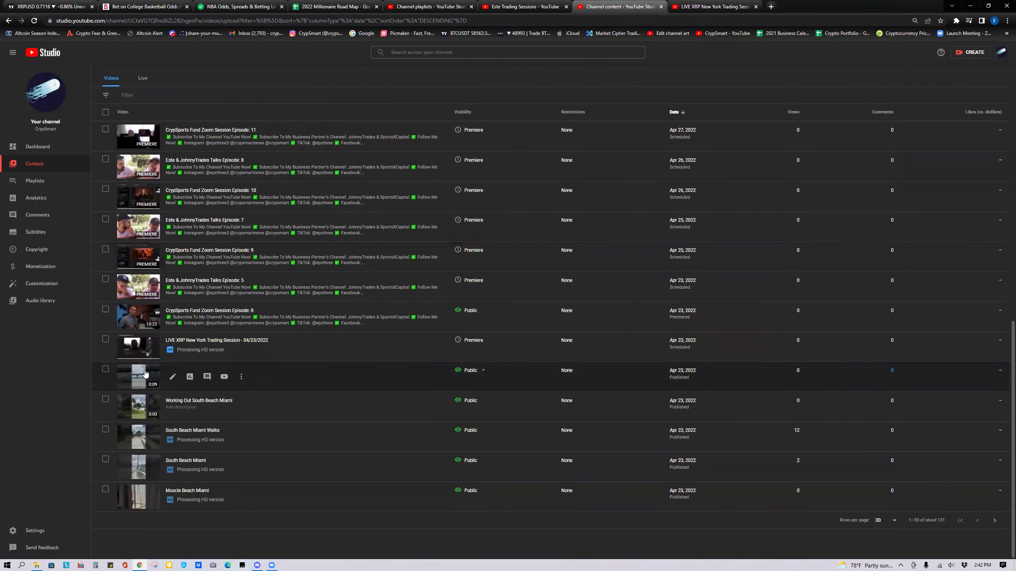
{"action": "left_click", "coordinate": [139, 346]}
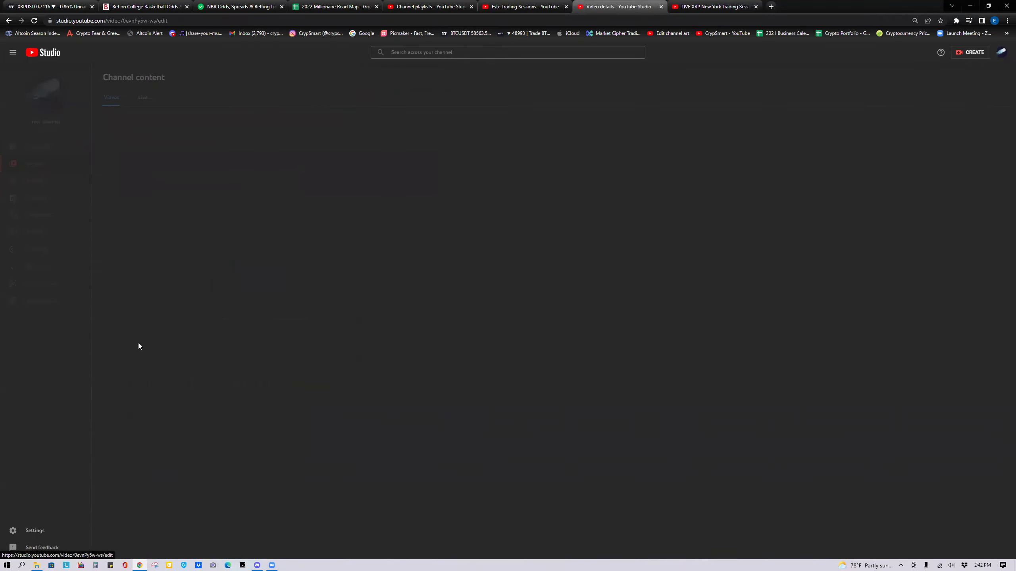
{"action": "left_click", "coordinate": [367, 152]}
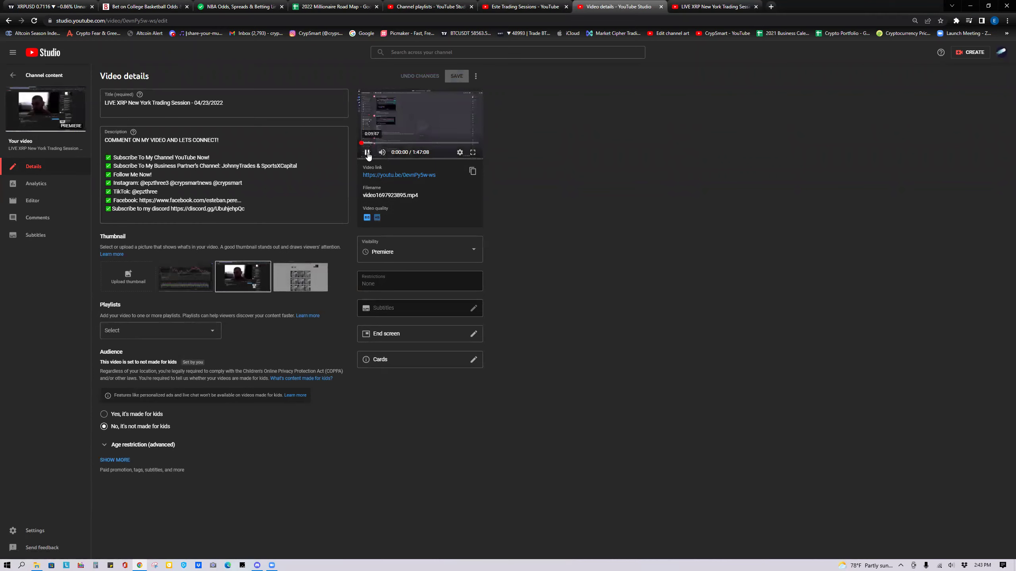
{"action": "left_click", "coordinate": [401, 175]}
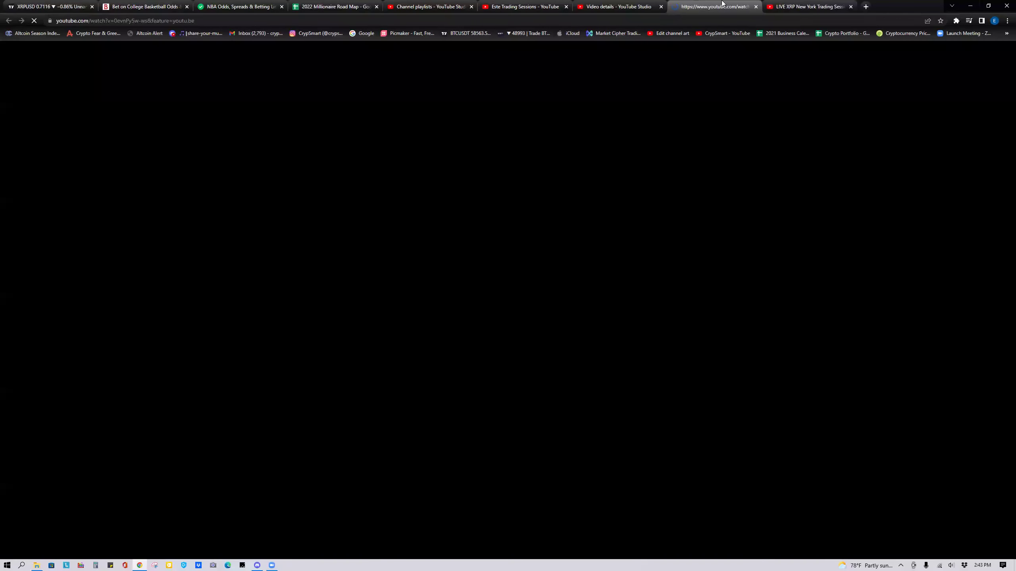
Close the YouTube Studio, playlist and 04/18/2022 video tabs, and pause the 04/23/2022 premiere countdown
{"action": "left_click", "coordinate": [471, 7]}
{"action": "left_click", "coordinate": [471, 6]}
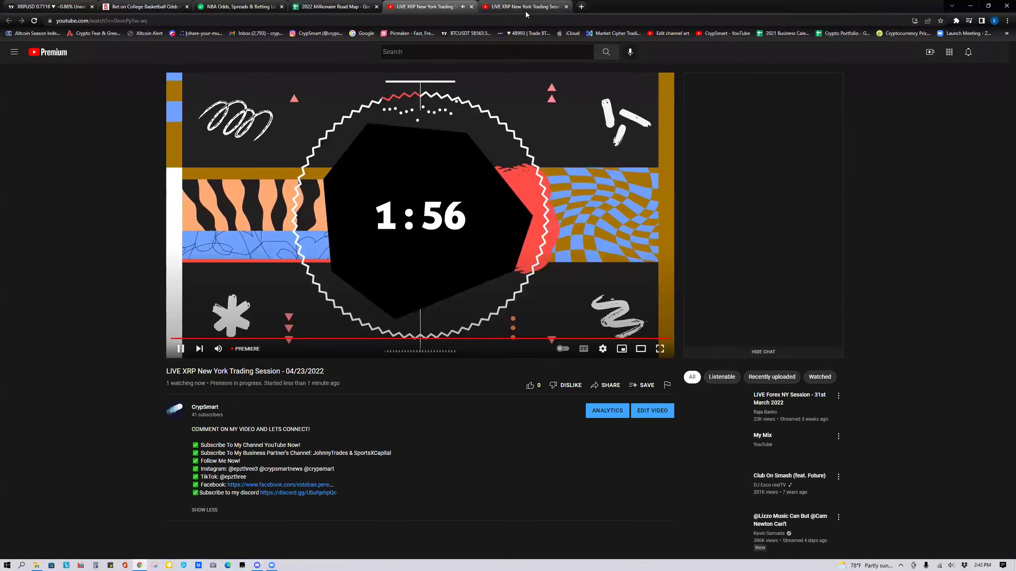
{"action": "left_click", "coordinate": [565, 6]}
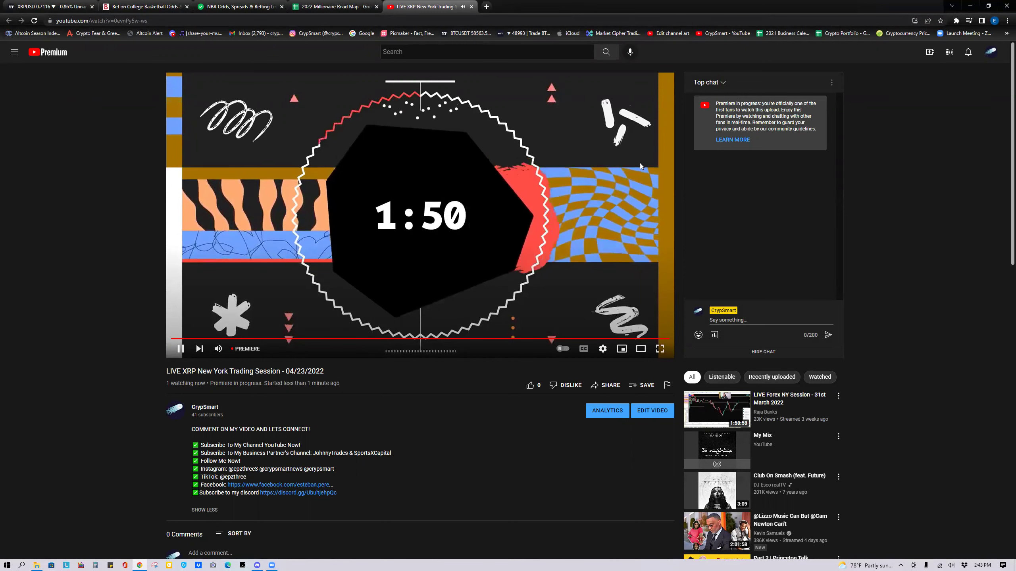
{"action": "left_click", "coordinate": [283, 194]}
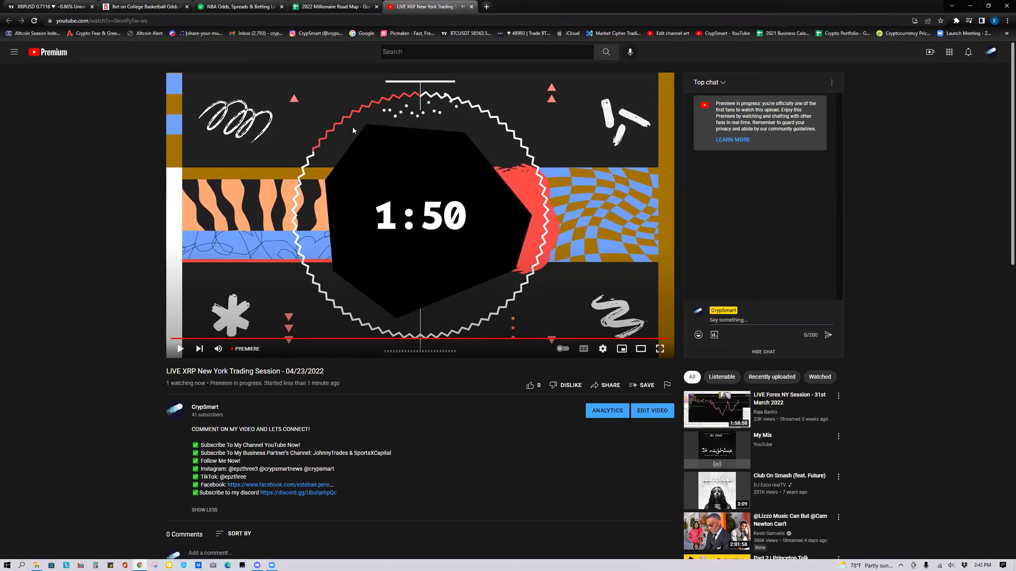
Check the XRPUSD chart, return to the April road map, and switch to Discord's accountability-check channel
{"action": "left_click", "coordinate": [50, 6]}
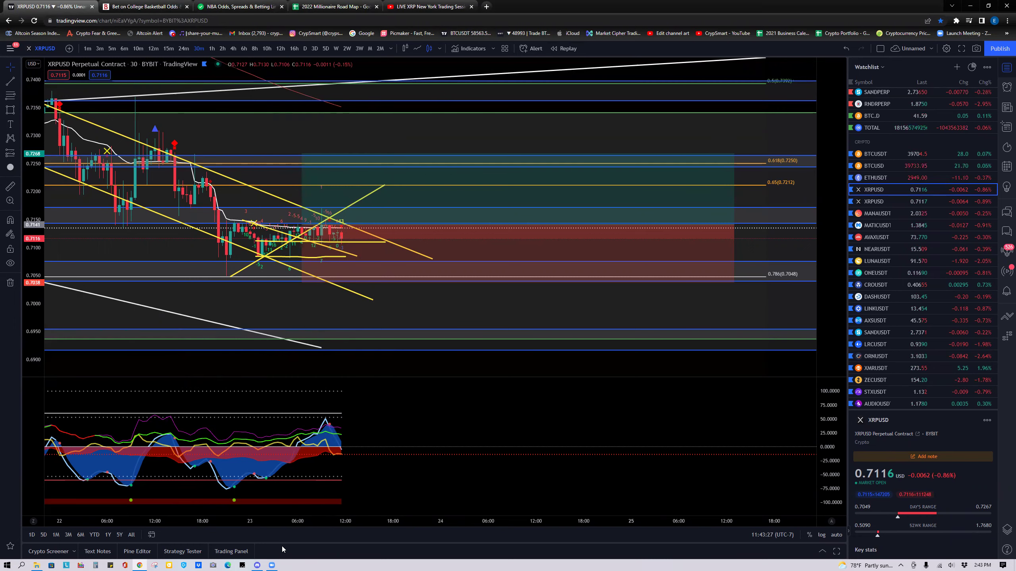
{"action": "left_click", "coordinate": [314, 8]}
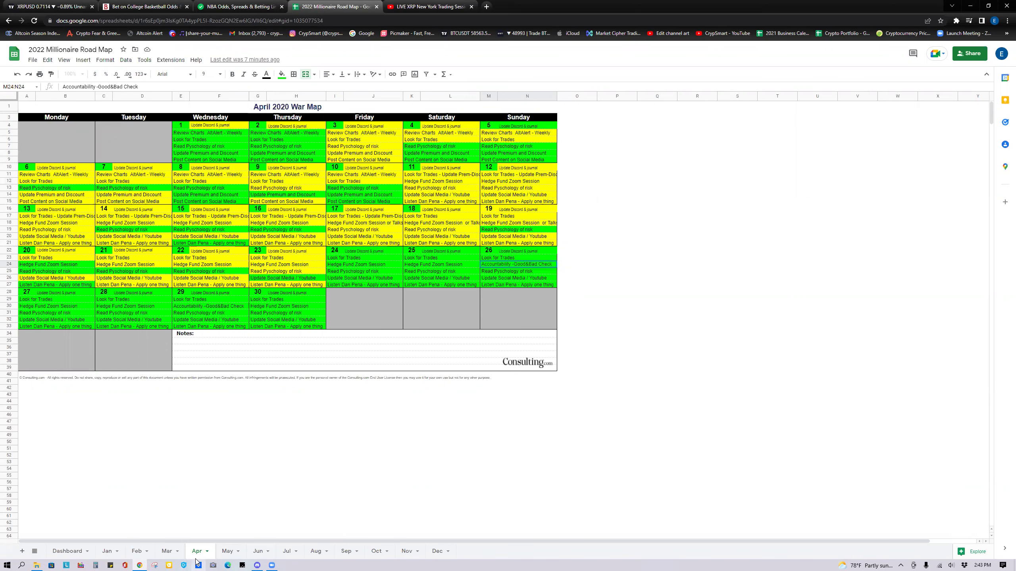
{"action": "left_click", "coordinate": [256, 565]}
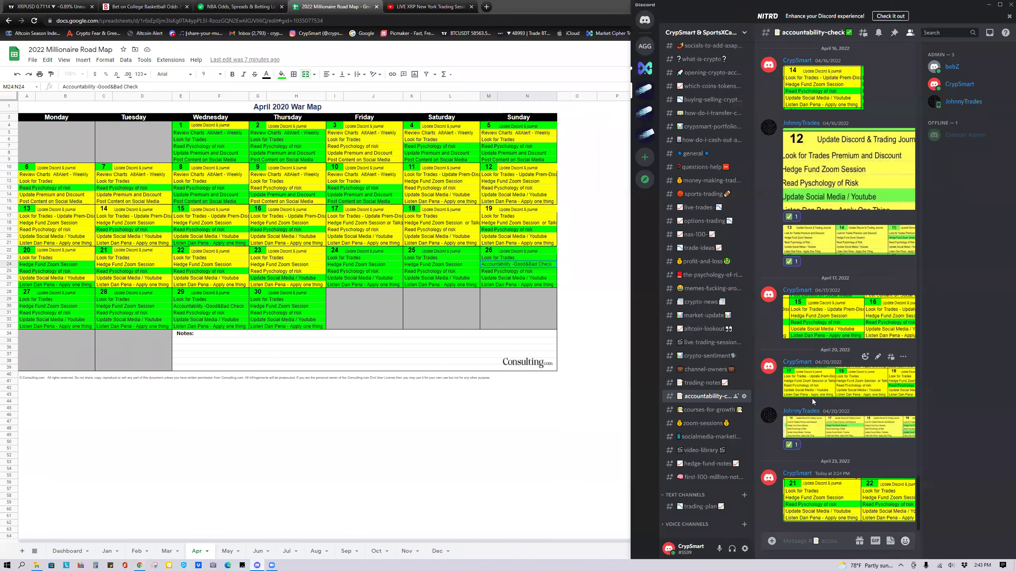
Start a channel message with "Every Wednesday and Sunday We will go over a our accountability check list / daily check list and"
{"action": "type", "text": "Every Wennesday and Sunday We will"}
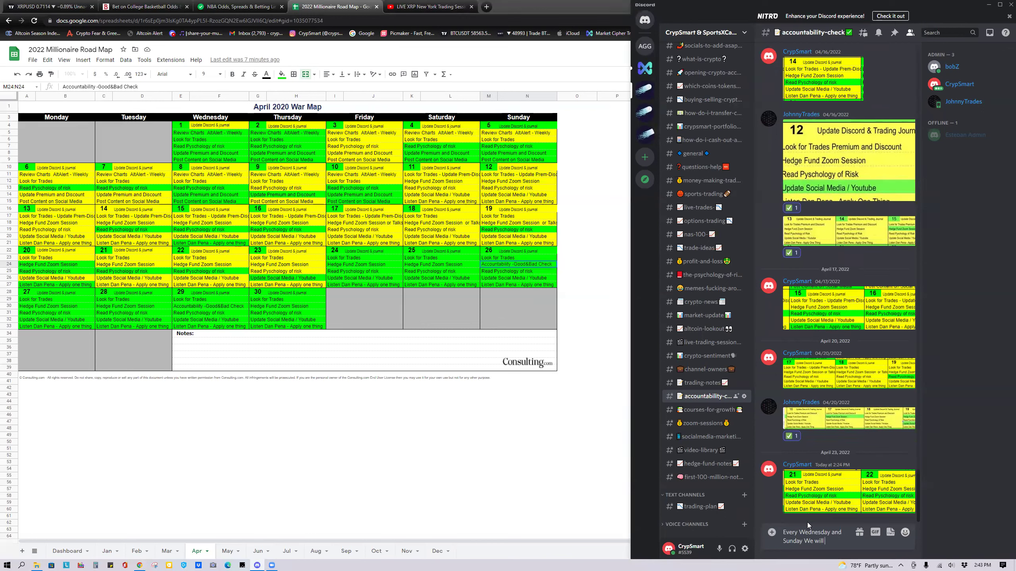
{"action": "type", "text": " gover o over a new"}
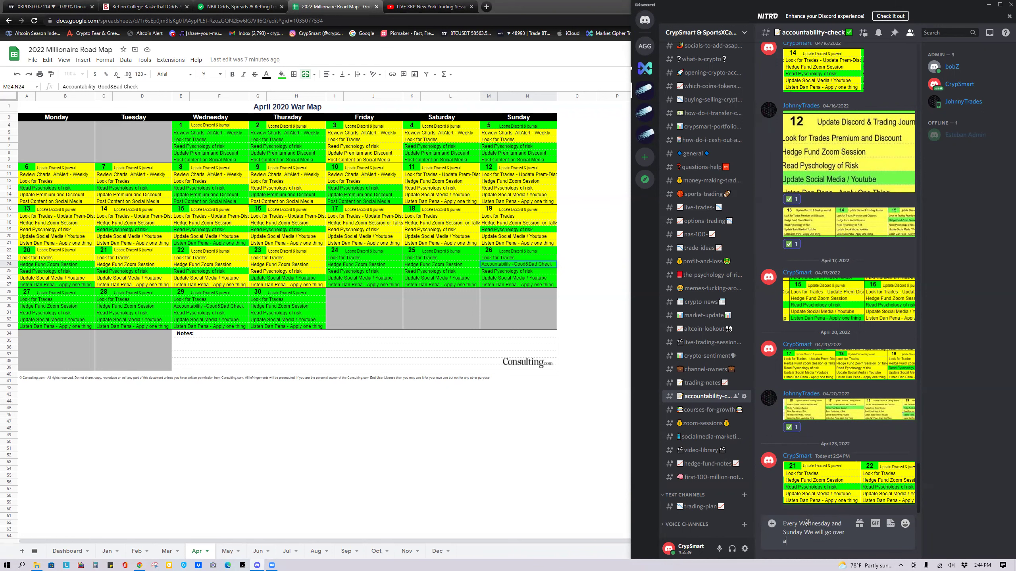
{"action": "key", "text": "BackSpace"}
{"action": "key", "text": "BackSpace"}
{"action": "key", "text": "BackSpace"}
{"action": "type", "text": "our accountability check li"}
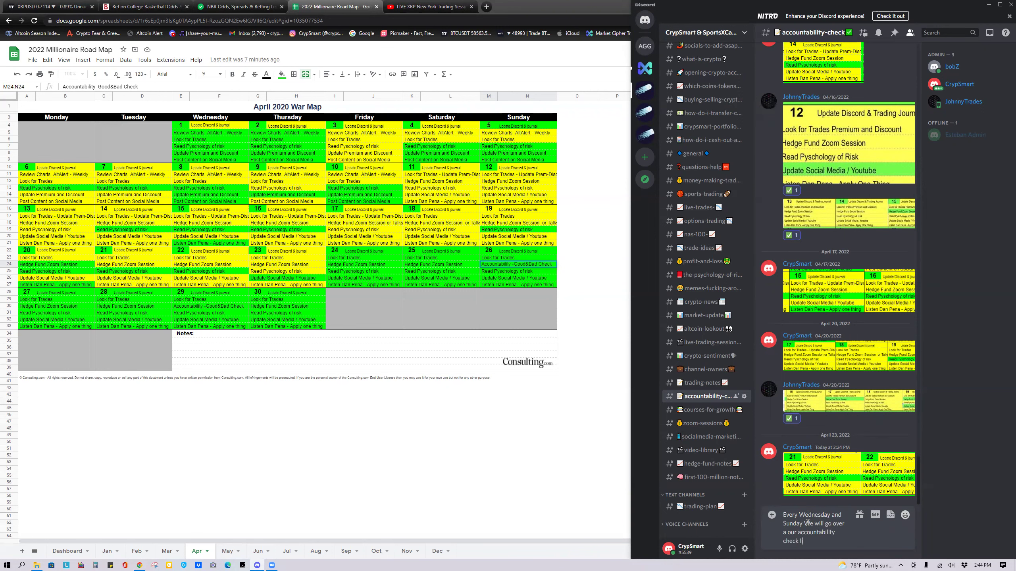
{"action": "type", "text": "st / daily check list and"}
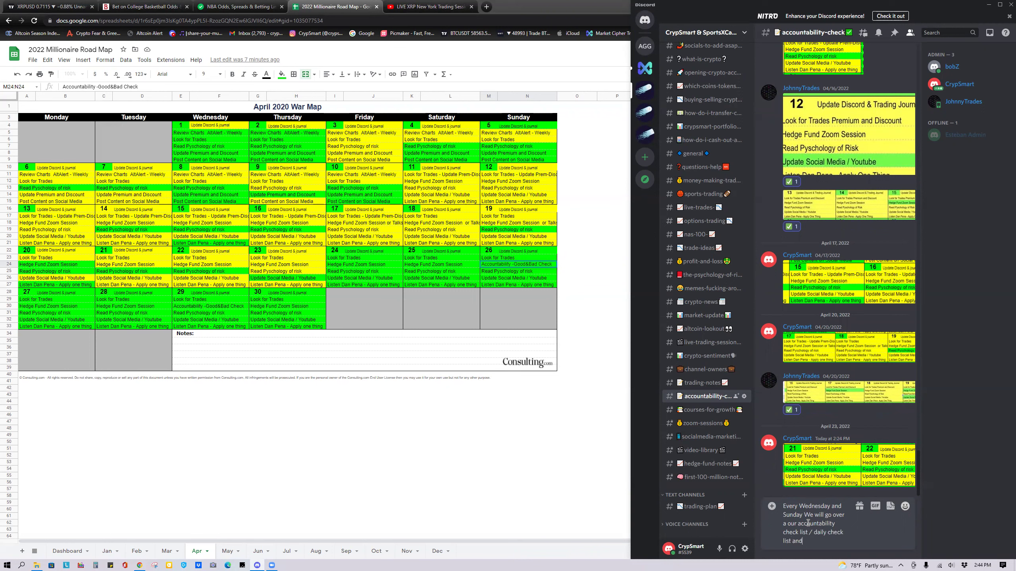
Continue the message with "we will go over one thing we are good at and one thing we need to work on."
{"action": "type", "text": " we will"}
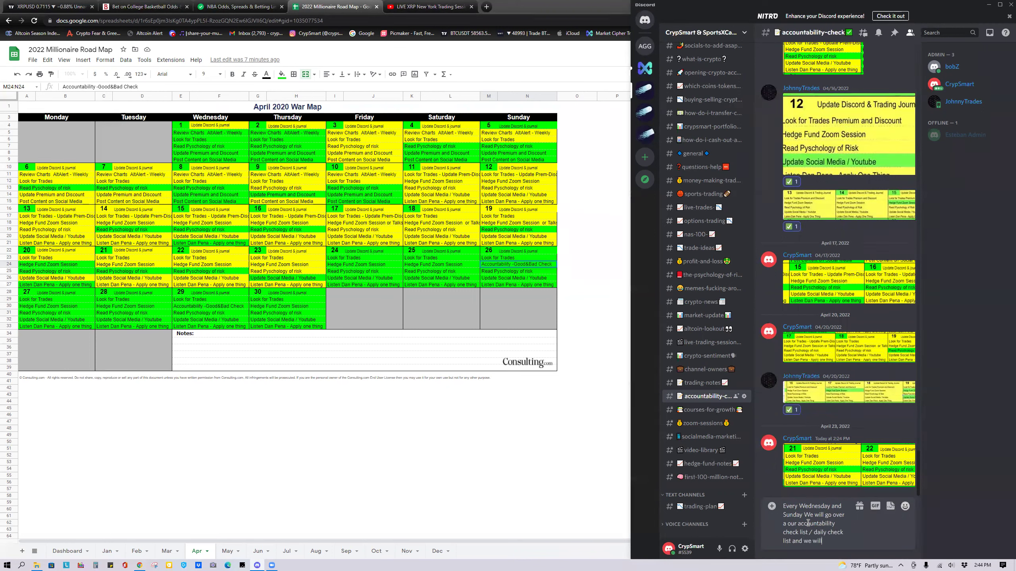
{"action": "type", "text": " go over one tings"}
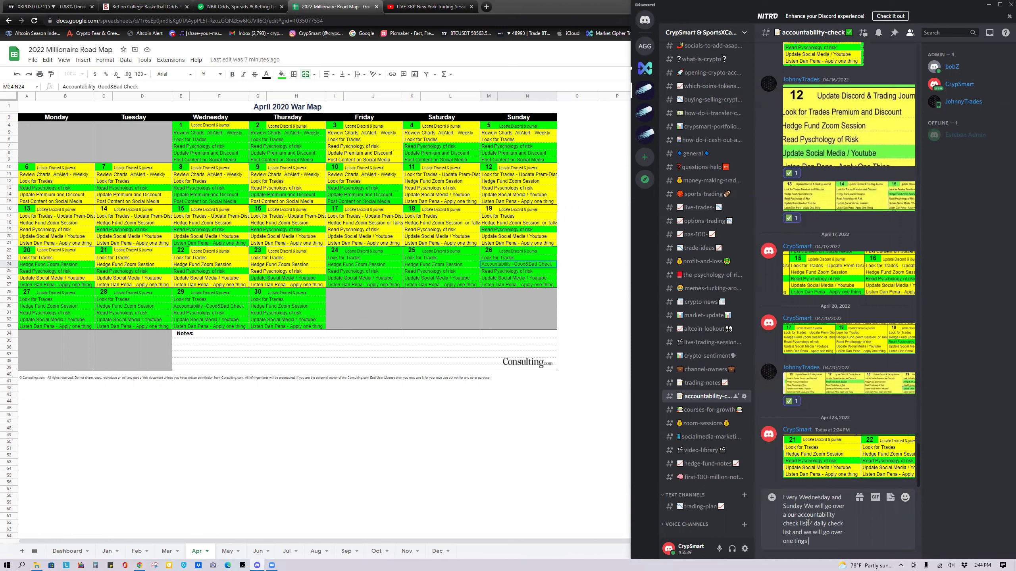
{"action": "key", "text": "BackSpace"}
{"action": "type", "text": "ing we are good at and one thing we need t"}
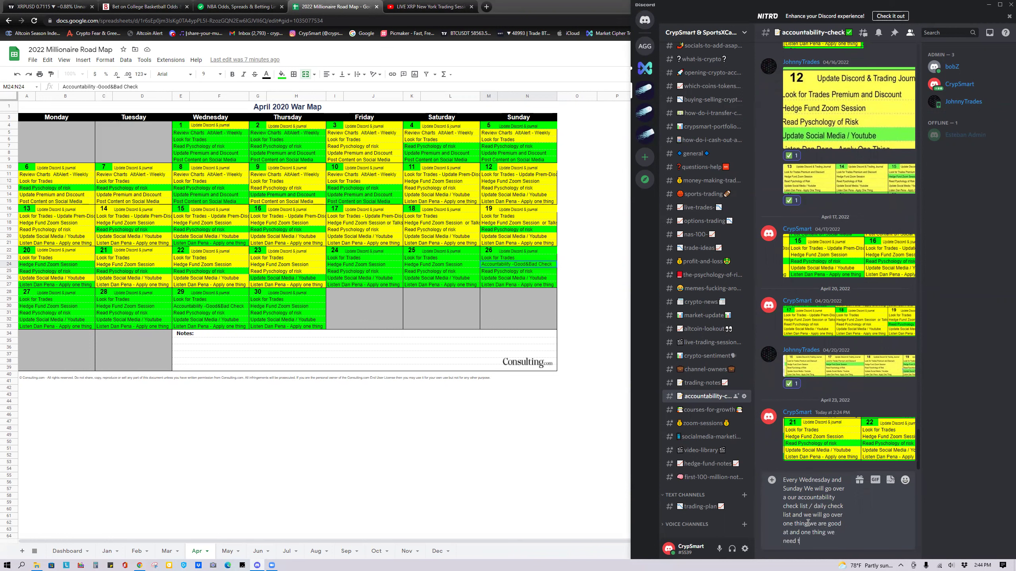
{"action": "type", "text": "o work on. So we wil"}
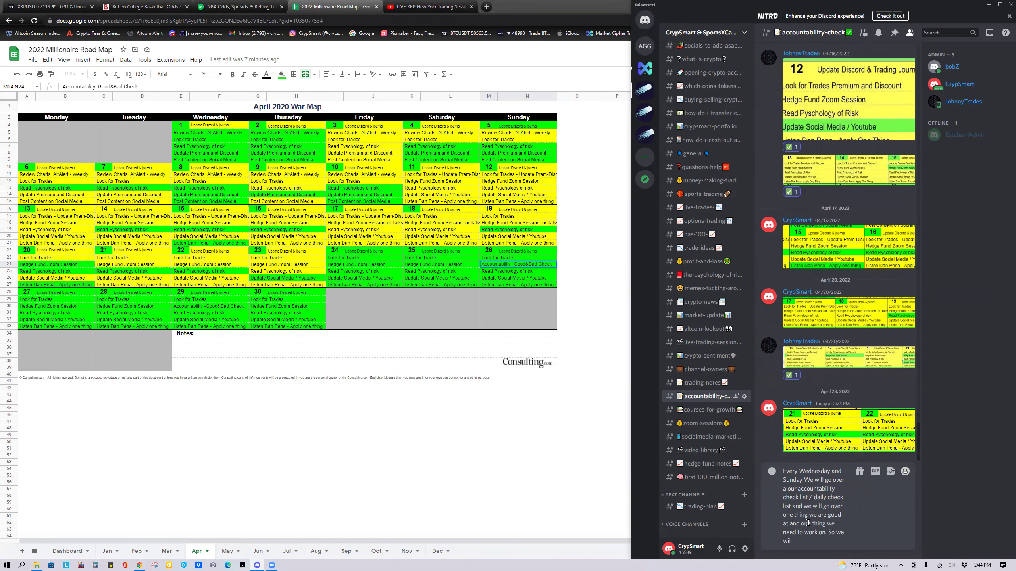
Finish the message with "So we will all be criticising each other more and increasing the accountability" and send it
{"action": "type", "text": "l all be criticising each other more and inc"}
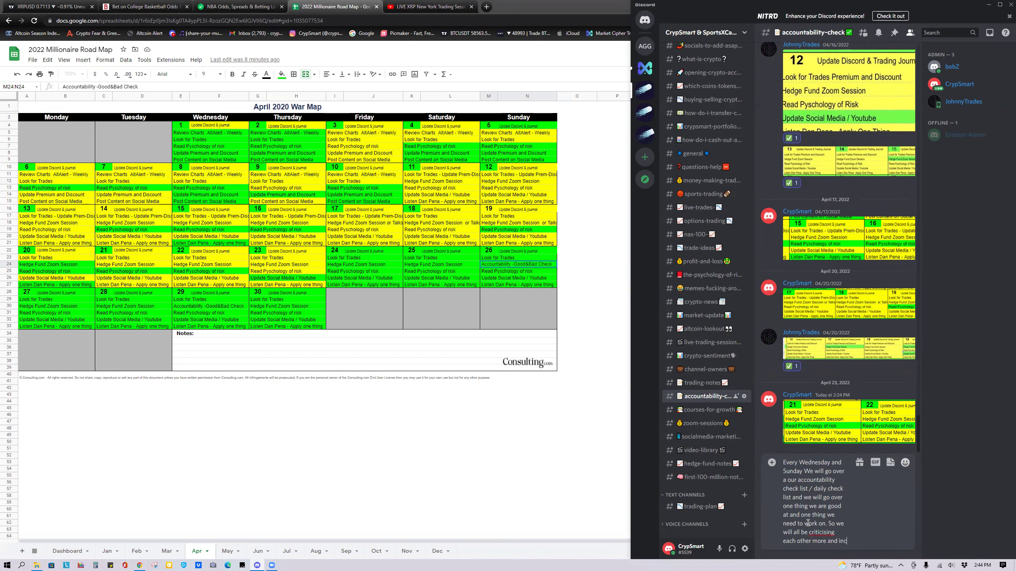
{"action": "type", "text": "reasing the "}
{"action": "type", "text": "acco"}
{"action": "type", "text": "untability"}
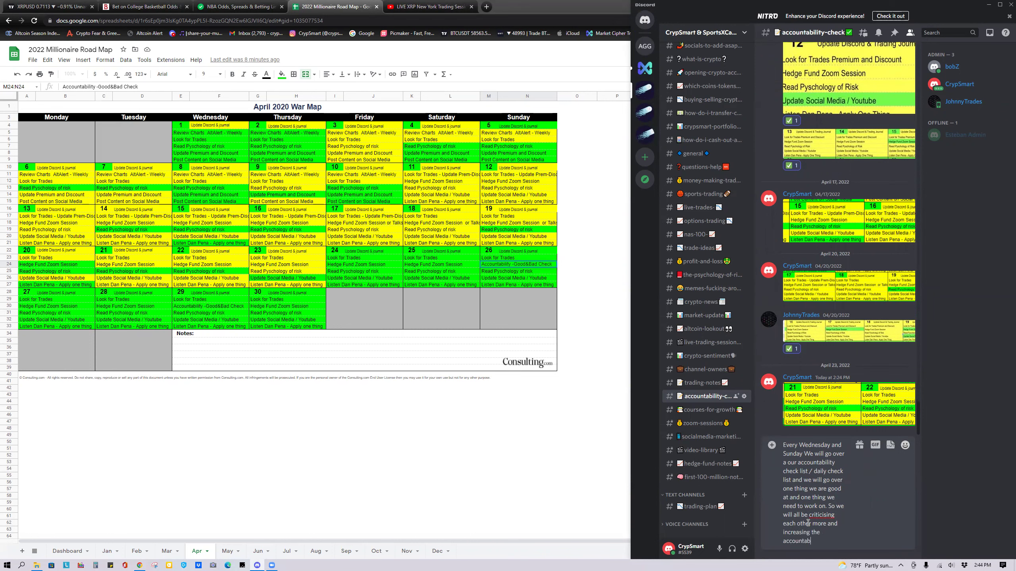
{"action": "key", "text": "Return"}
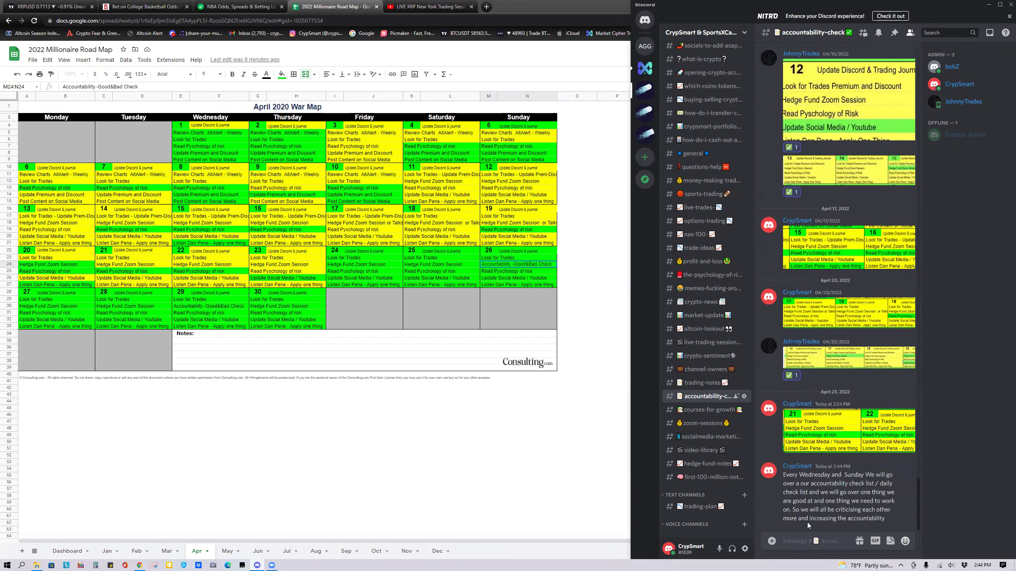
{"action": "type", "text": "@eve"}
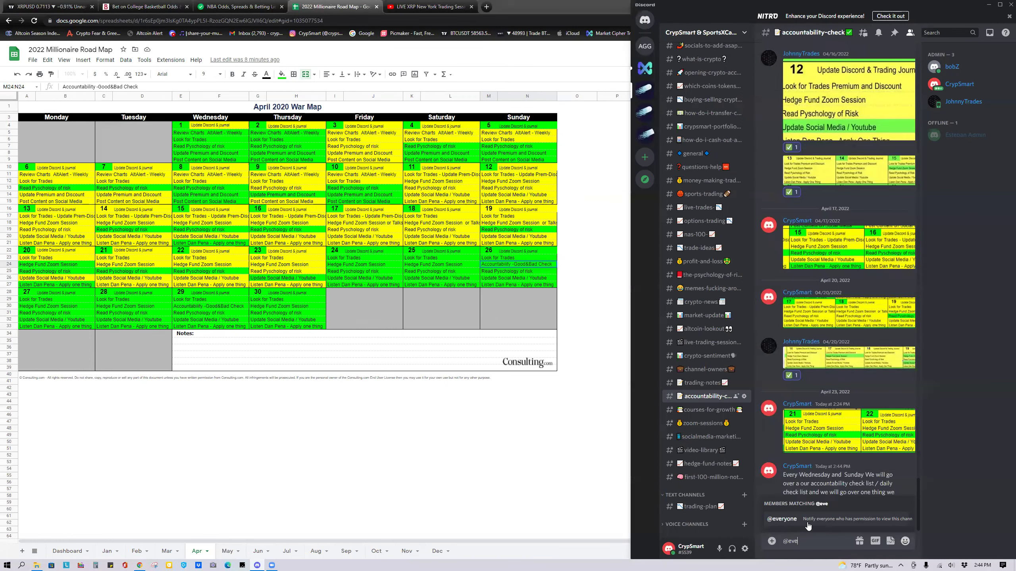
{"action": "left_click", "coordinate": [807, 526]}
{"action": "key", "text": "Return"}
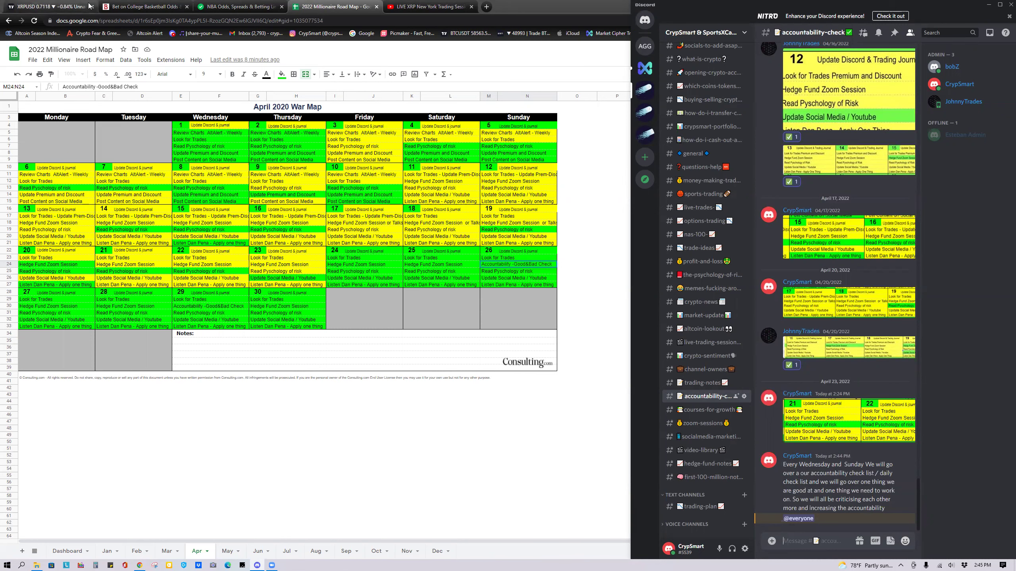
{"action": "left_click", "coordinate": [413, 5]}
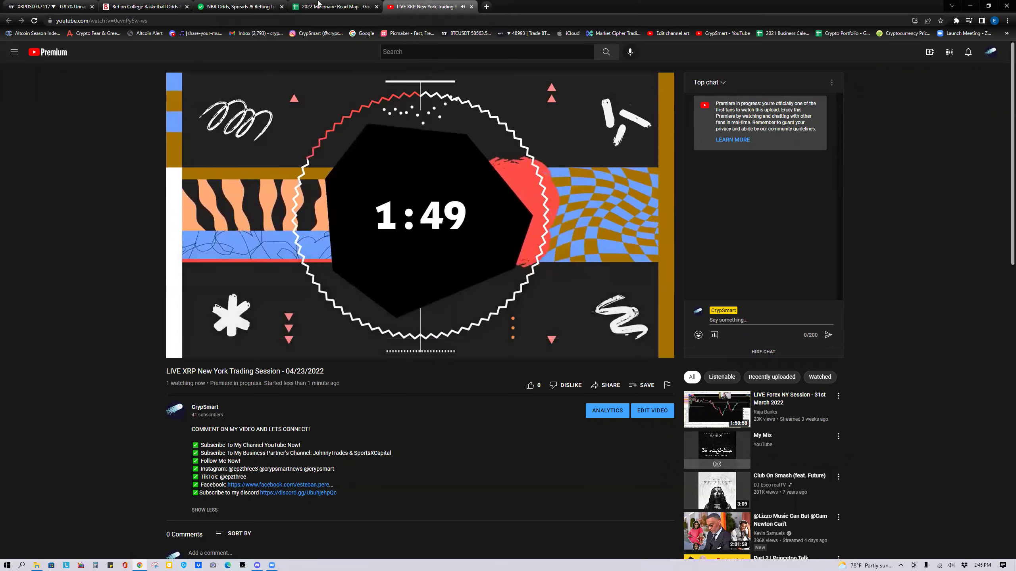
Check the XRPUSD chart and pause the 04/23/2022 trading session premiere on YouTube
{"action": "left_click", "coordinate": [48, 7]}
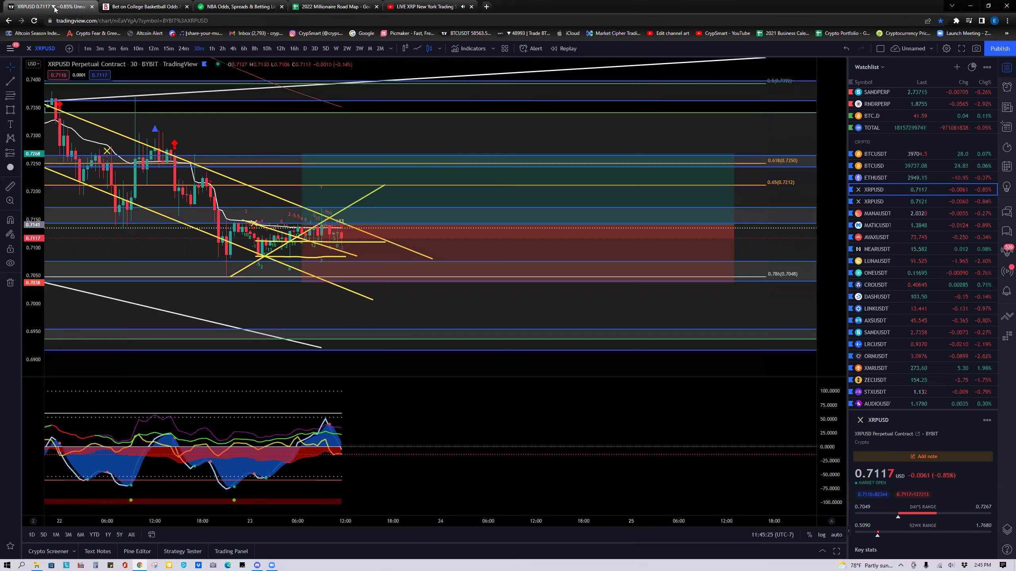
{"action": "left_click", "coordinate": [424, 6]}
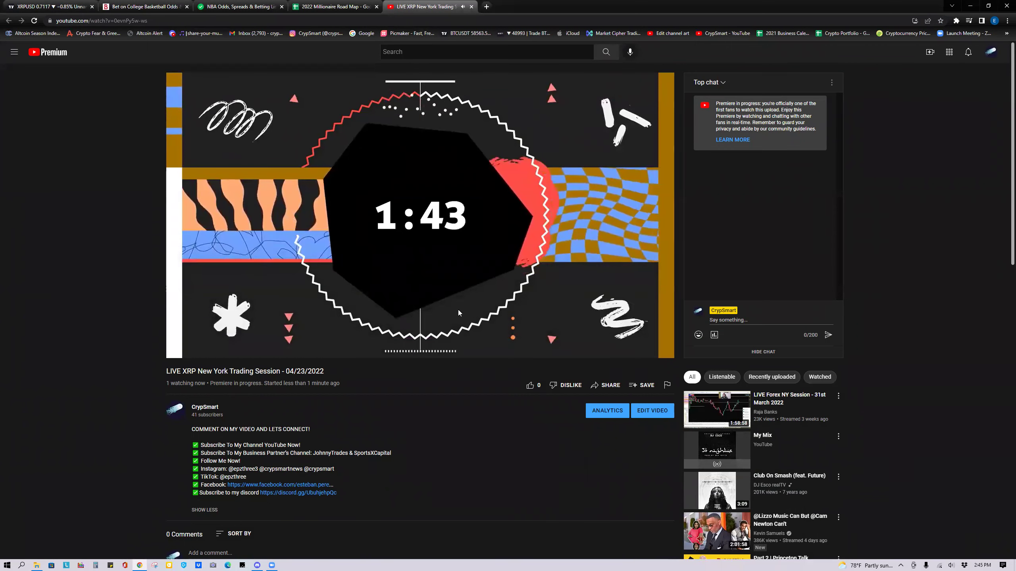
{"action": "left_click", "coordinate": [465, 245]}
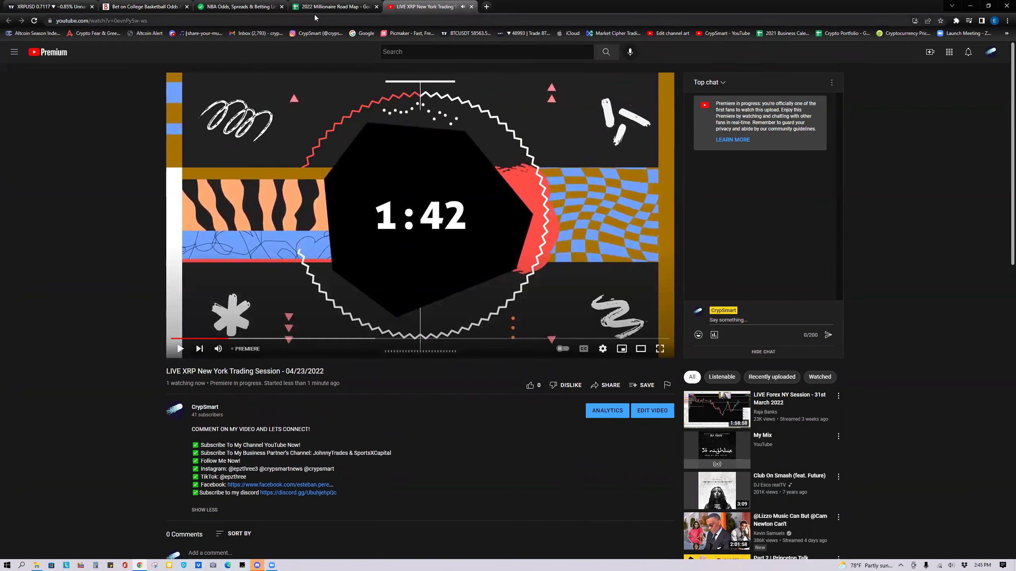
Switch to Discord and view the newest bet picture in the sports-trading channel at full size
{"action": "left_click", "coordinate": [320, 4]}
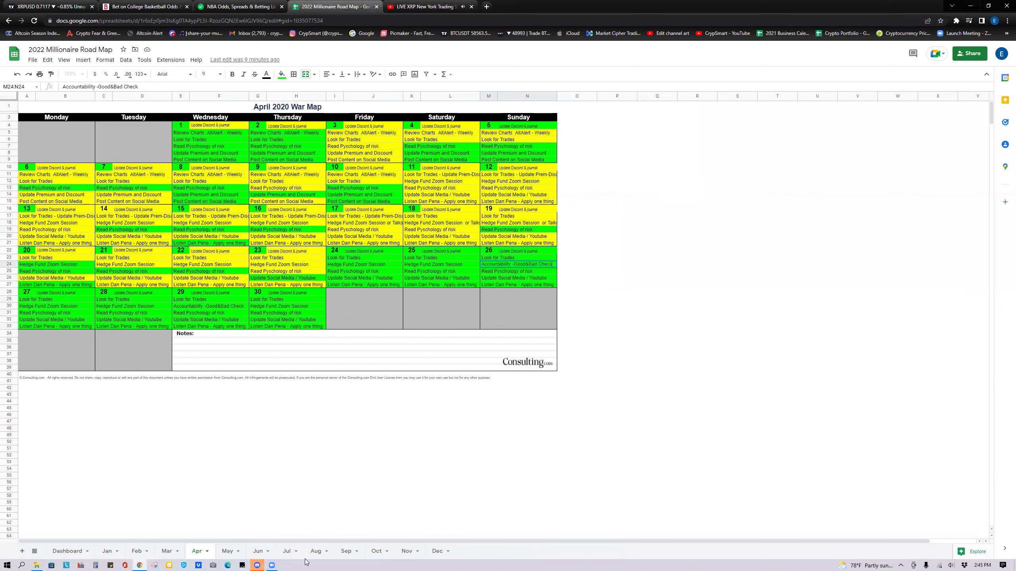
{"action": "left_click", "coordinate": [272, 564]}
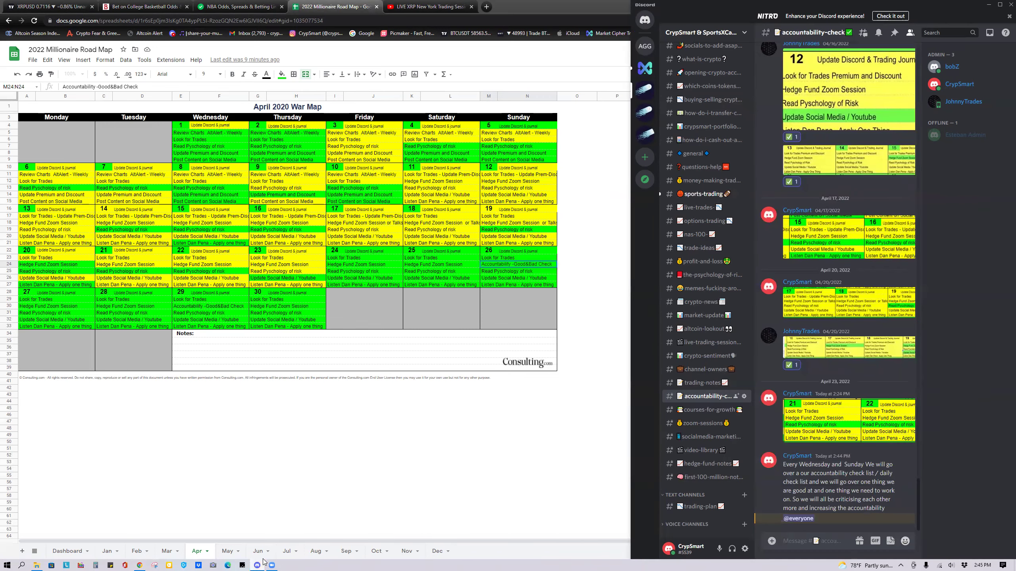
{"action": "left_click", "coordinate": [698, 199]}
{"action": "left_click", "coordinate": [821, 505]}
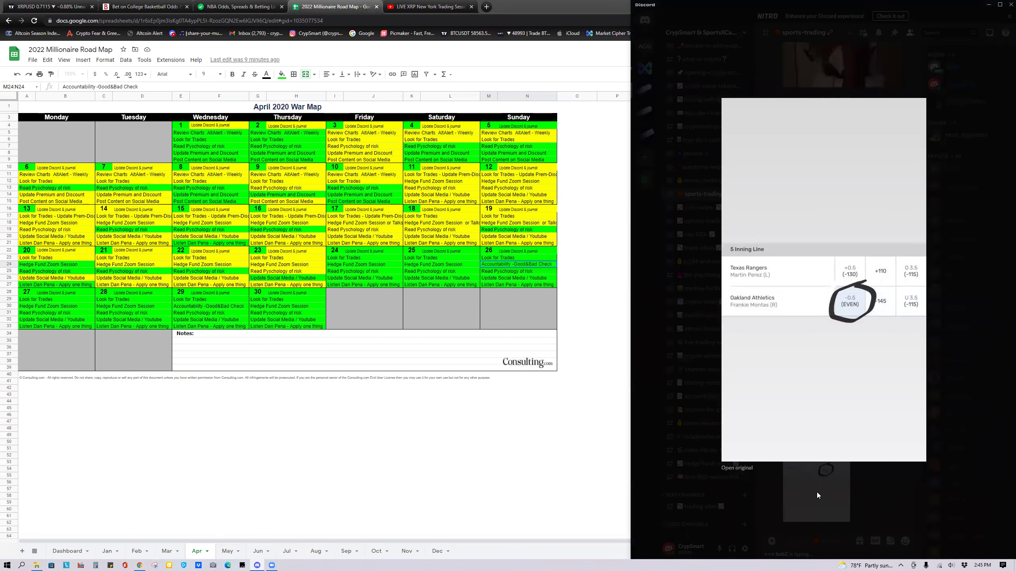
{"action": "left_click", "coordinate": [816, 492]}
{"action": "left_click", "coordinate": [810, 373]}
{"action": "left_click", "coordinate": [789, 369]}
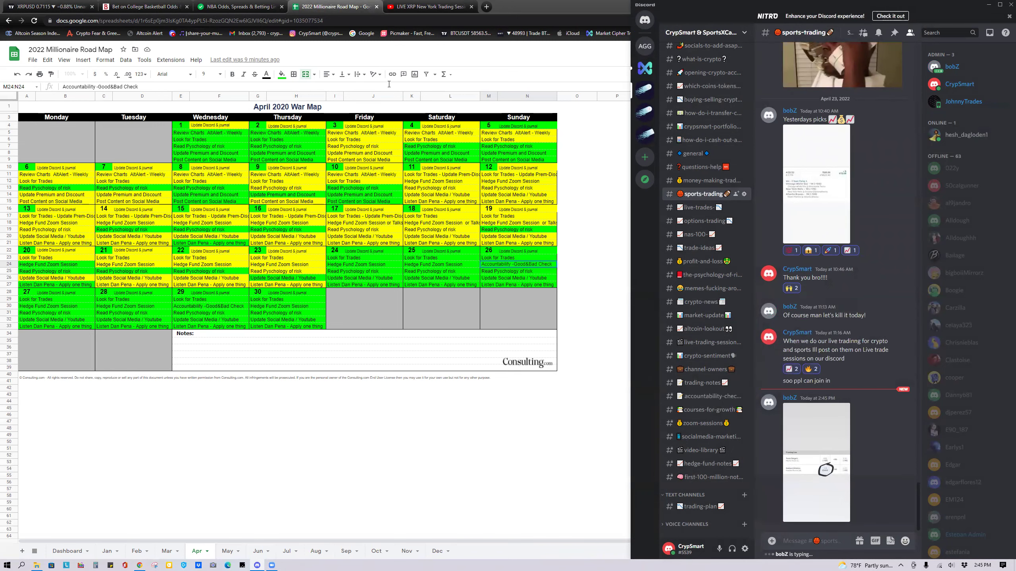
Collapse the bet slip on Bovada's Philadelphia 76ers @ Toronto Raptors page and return to the XRPUSD chart
{"action": "left_click", "coordinate": [138, 11]}
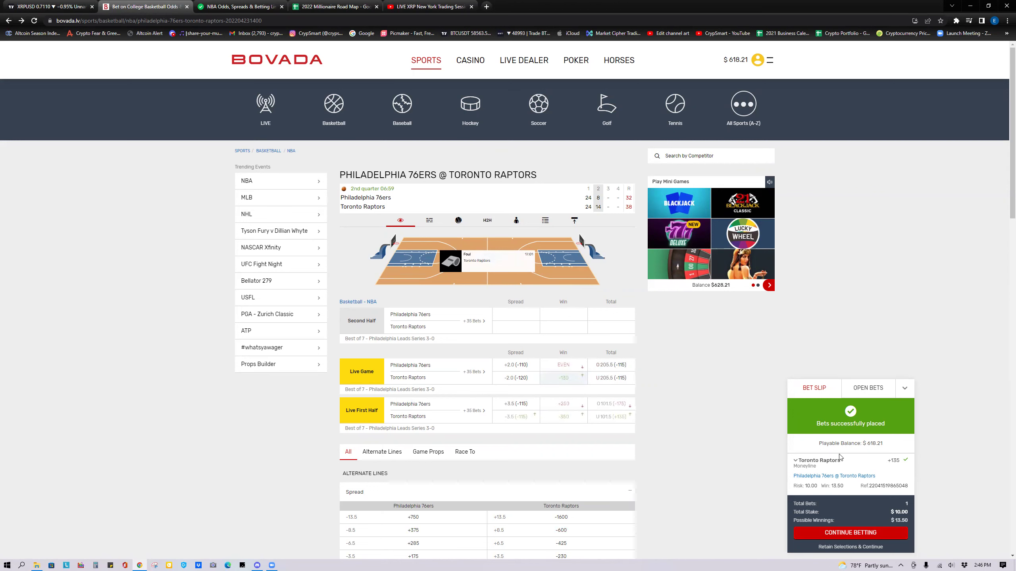
{"action": "left_click", "coordinate": [909, 393]}
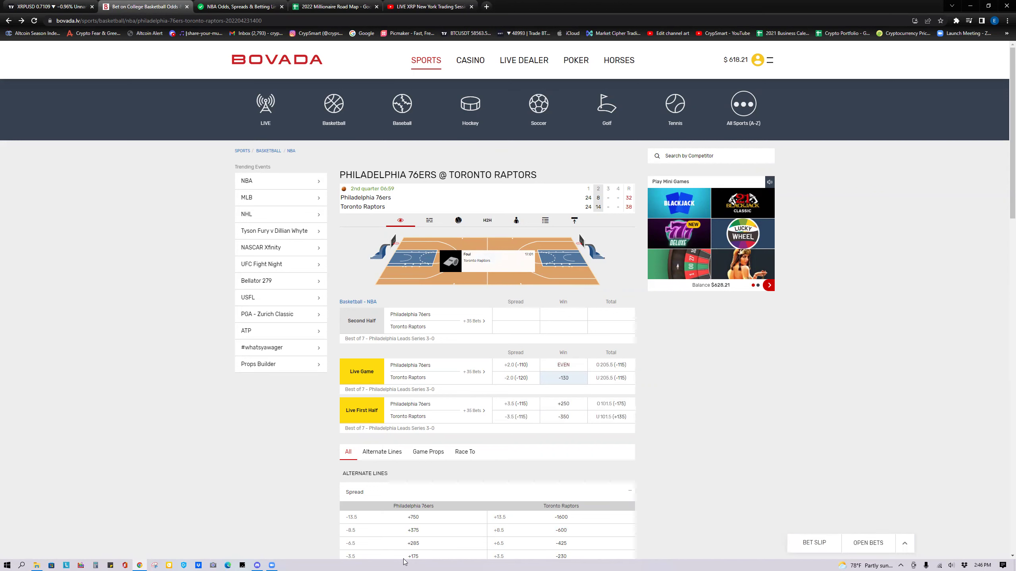
{"action": "left_click", "coordinate": [332, 7]}
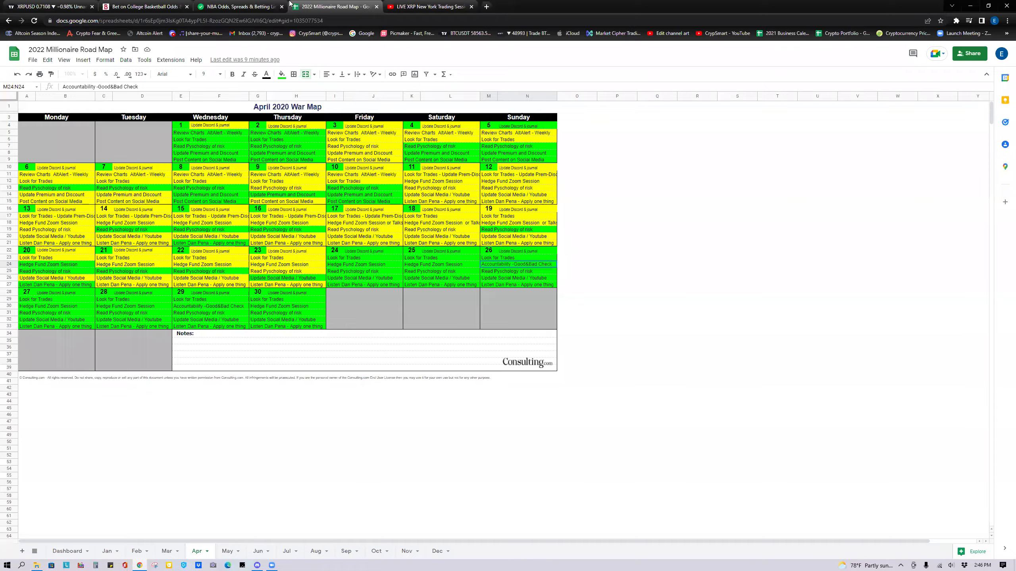
{"action": "left_click", "coordinate": [240, 7]}
{"action": "left_click", "coordinate": [154, 4]}
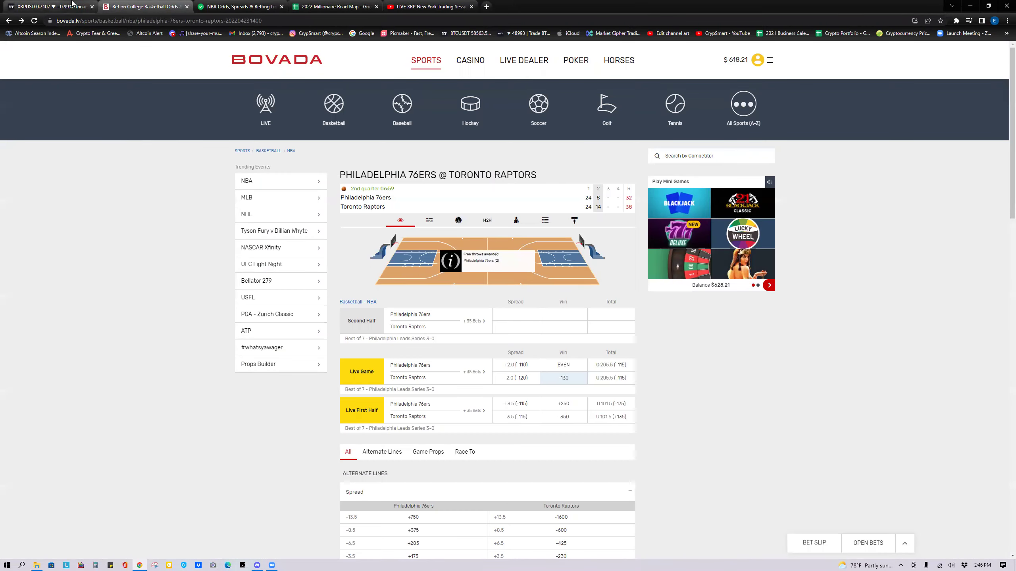
{"action": "left_click", "coordinate": [48, 6]}
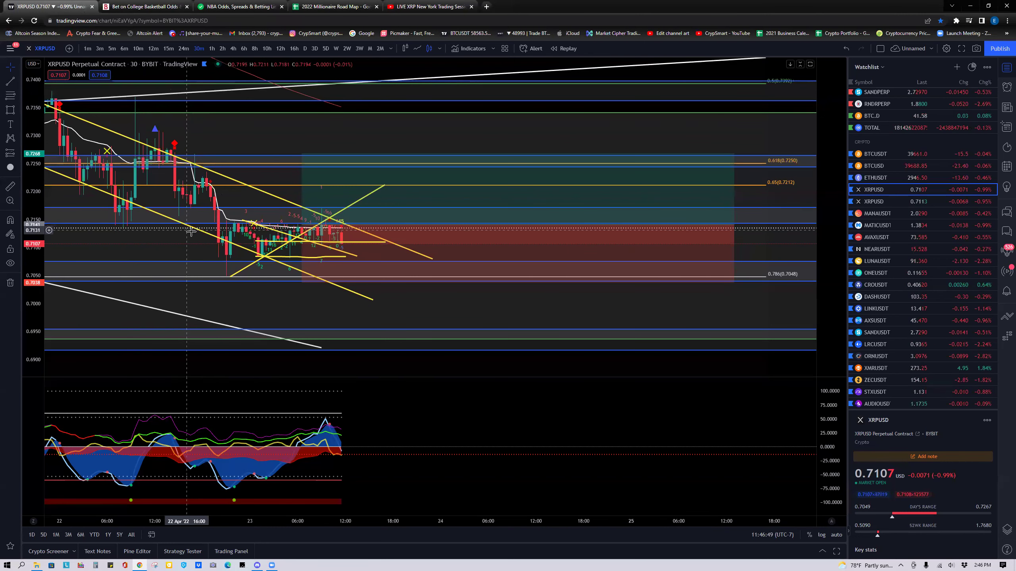
{"action": "mouse_move", "coordinate": [352, 232]}
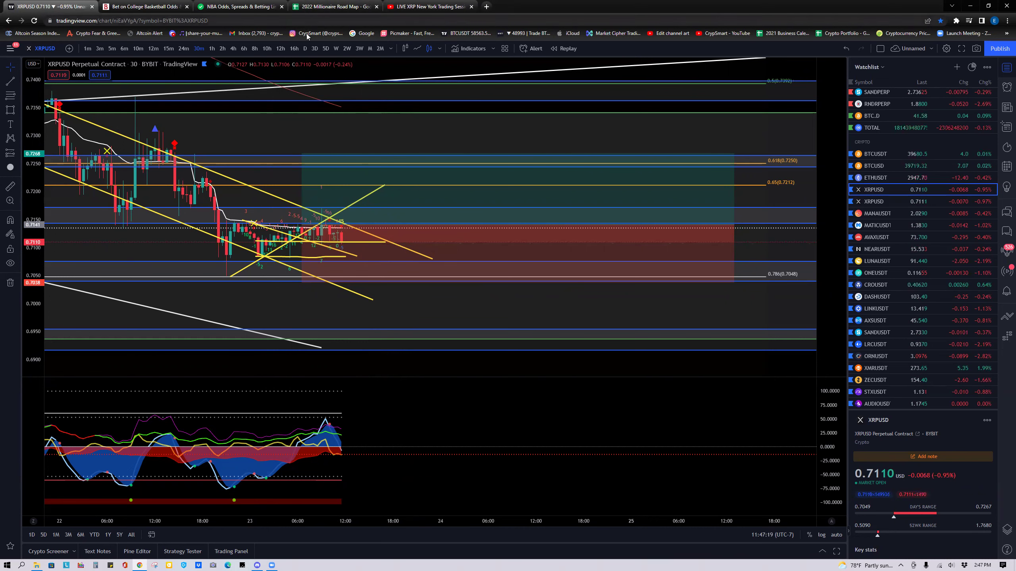
Open the CrypSmart channel page on YouTube and browse to the next set of its uploads
{"action": "left_click", "coordinate": [240, 6]}
{"action": "left_click", "coordinate": [336, 7]}
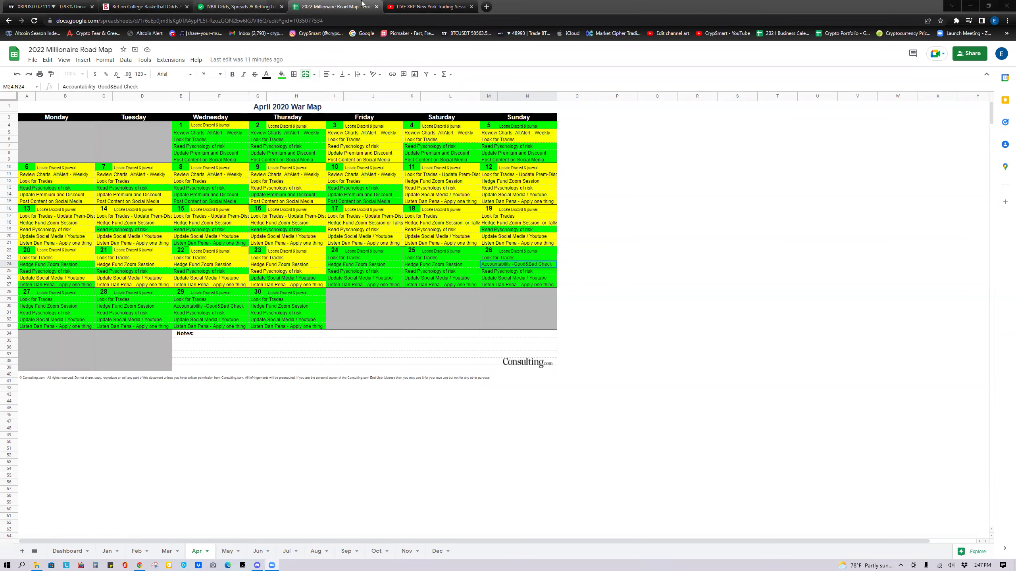
{"action": "left_click", "coordinate": [428, 6]}
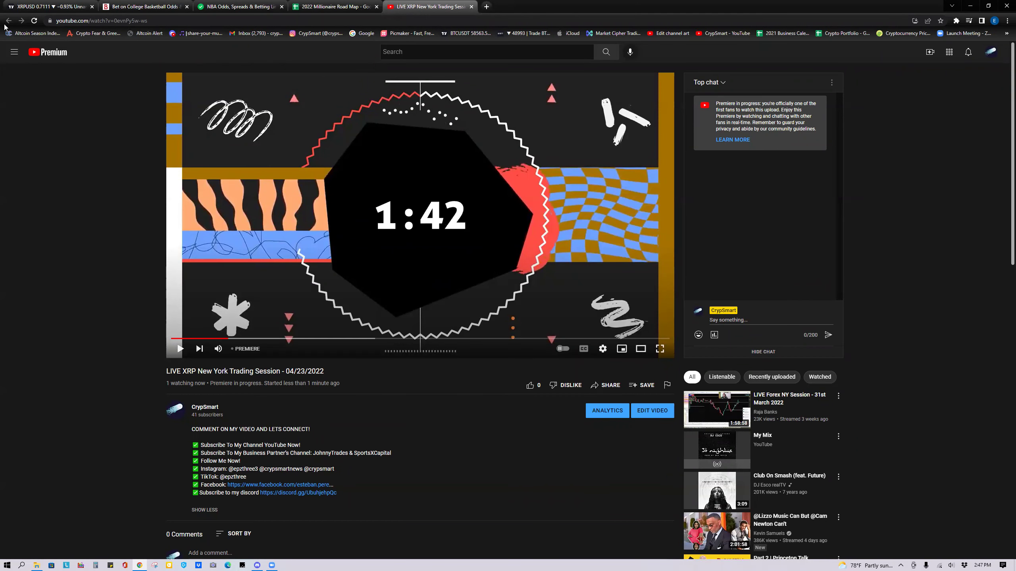
{"action": "left_click", "coordinate": [991, 52]}
{"action": "left_click", "coordinate": [920, 104]}
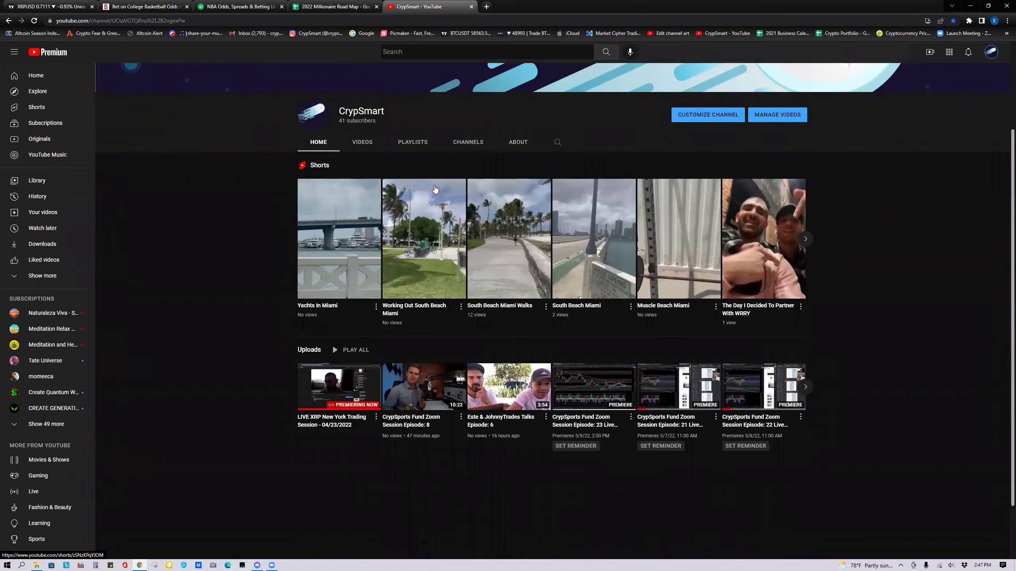
{"action": "scroll", "coordinate": [435, 189], "scroll_direction": "down", "scroll_amount": 2}
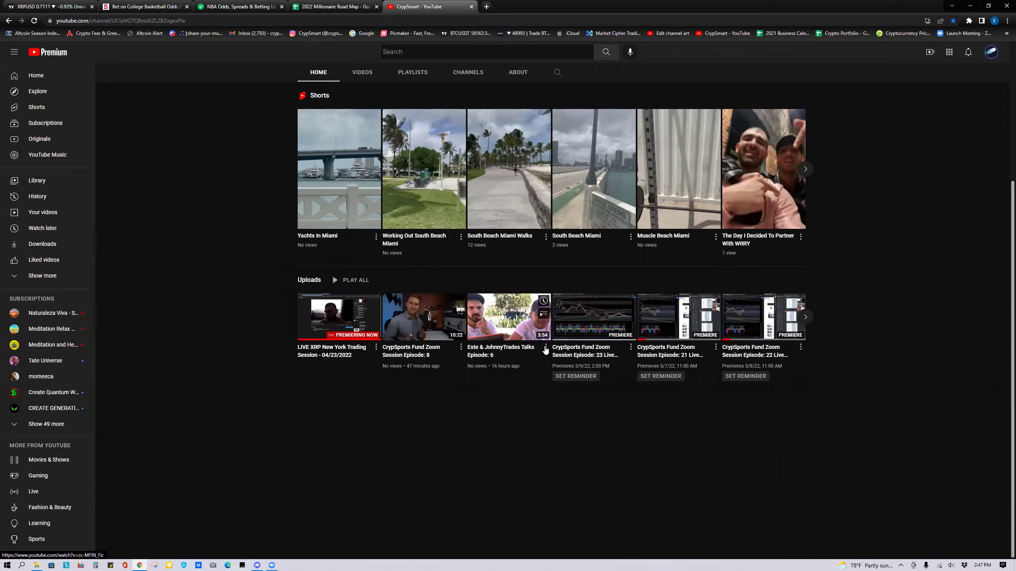
{"action": "left_click", "coordinate": [810, 320]}
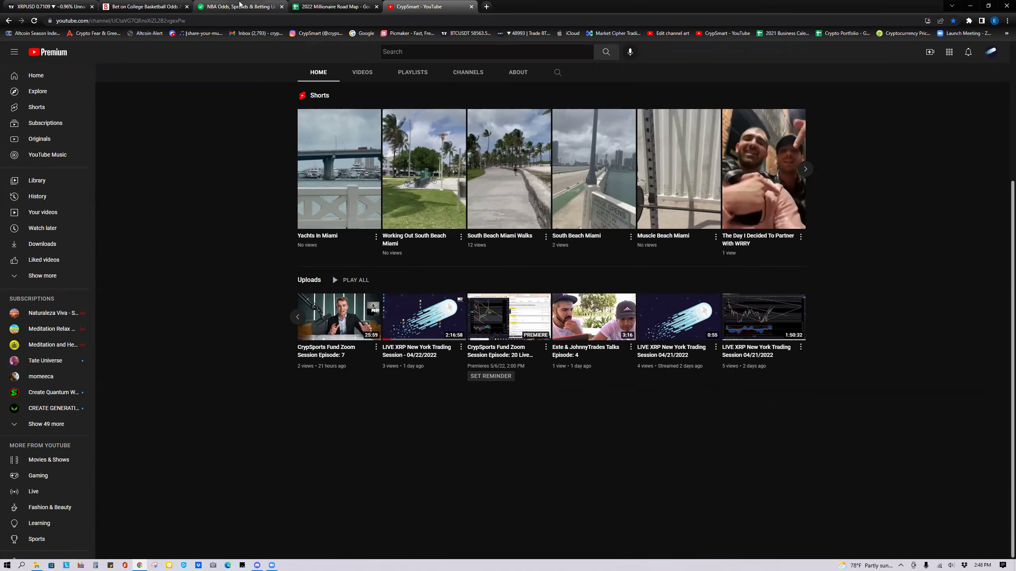
Recheck the XRPUSD chart and return to April in the 2022 Millionaire Road Map
{"action": "left_click", "coordinate": [53, 4]}
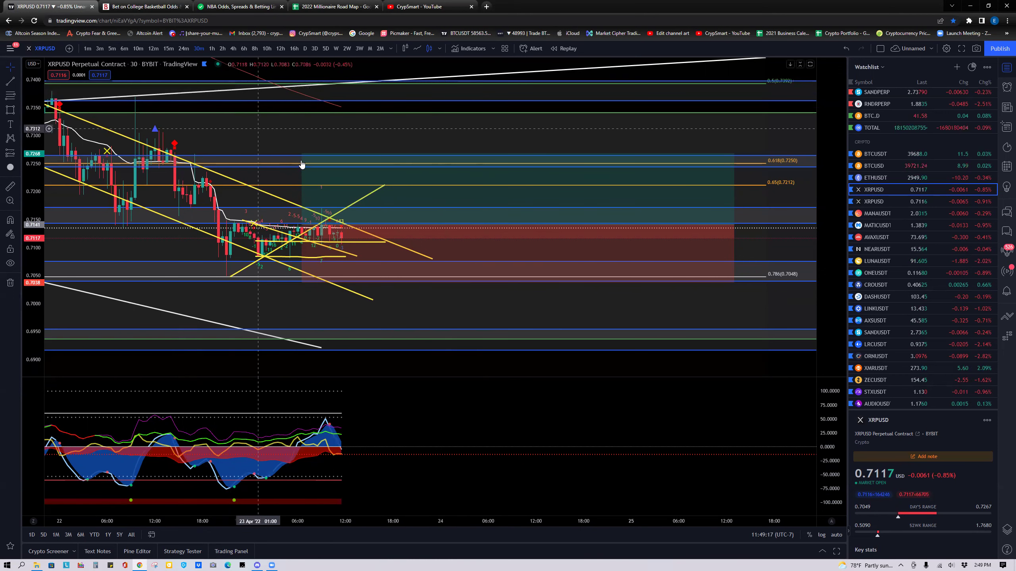
{"action": "left_click", "coordinate": [420, 5]}
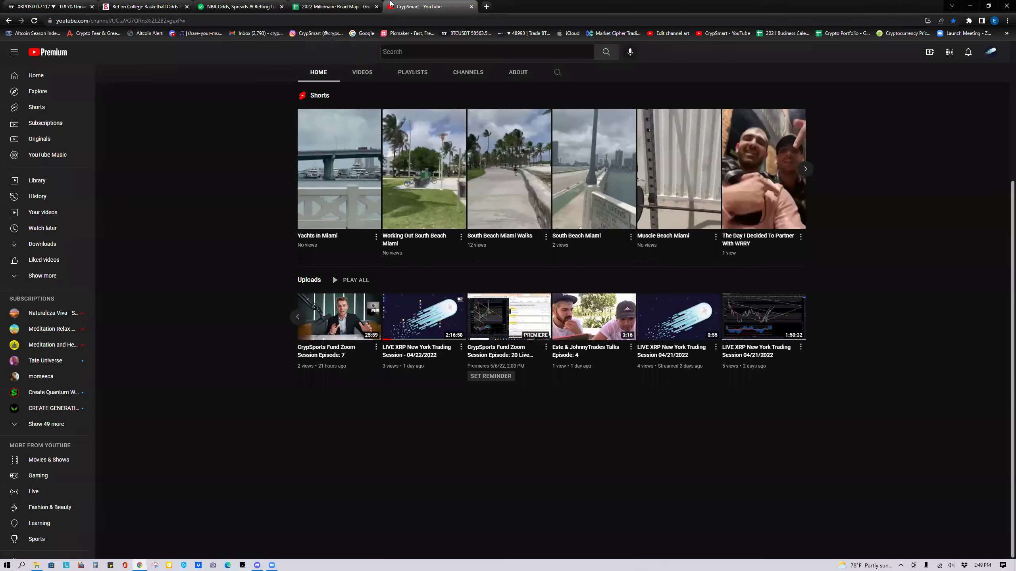
{"action": "left_click", "coordinate": [336, 7]}
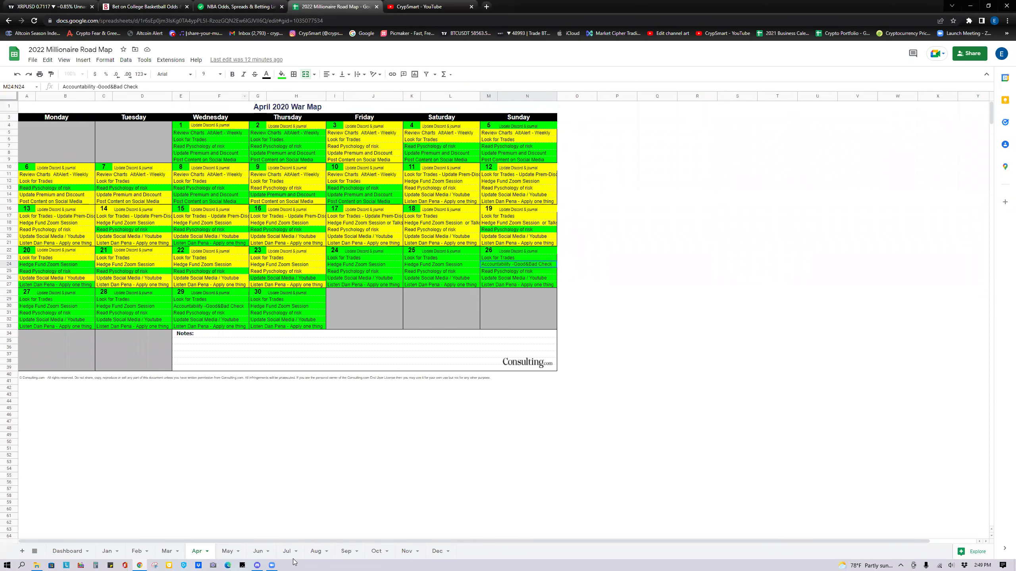
Open the Fund and Personal Brand Management spreadsheet through the bookmarked Crypto Portfolio sheet
{"action": "left_click", "coordinate": [789, 35]}
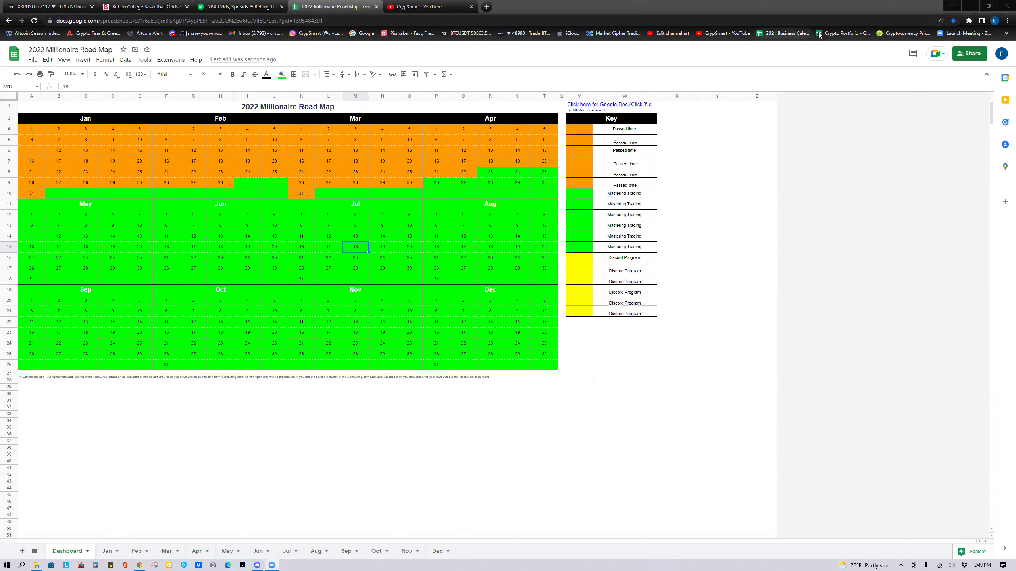
{"action": "left_click", "coordinate": [843, 34]}
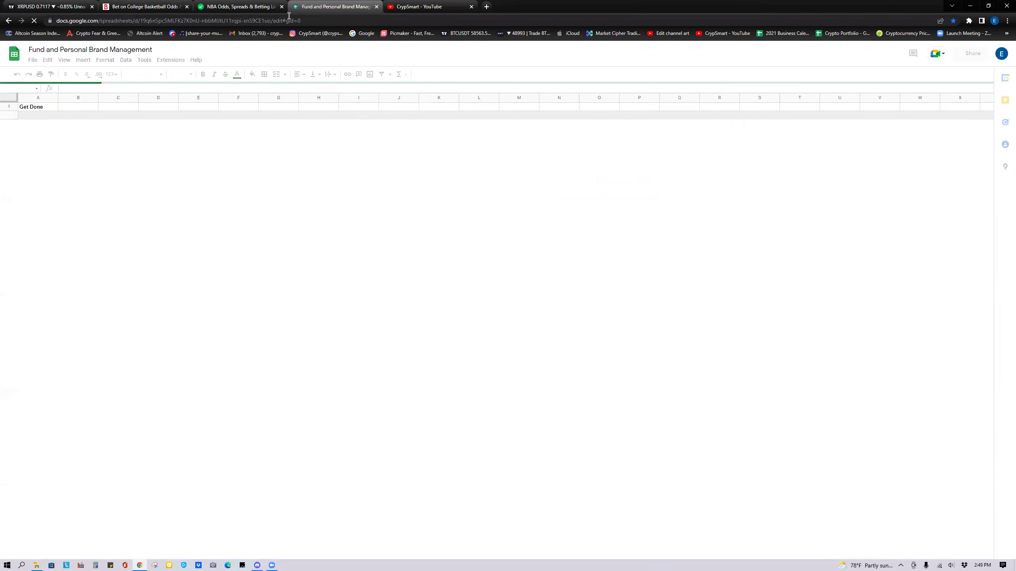
{"action": "right_click", "coordinate": [837, 33]}
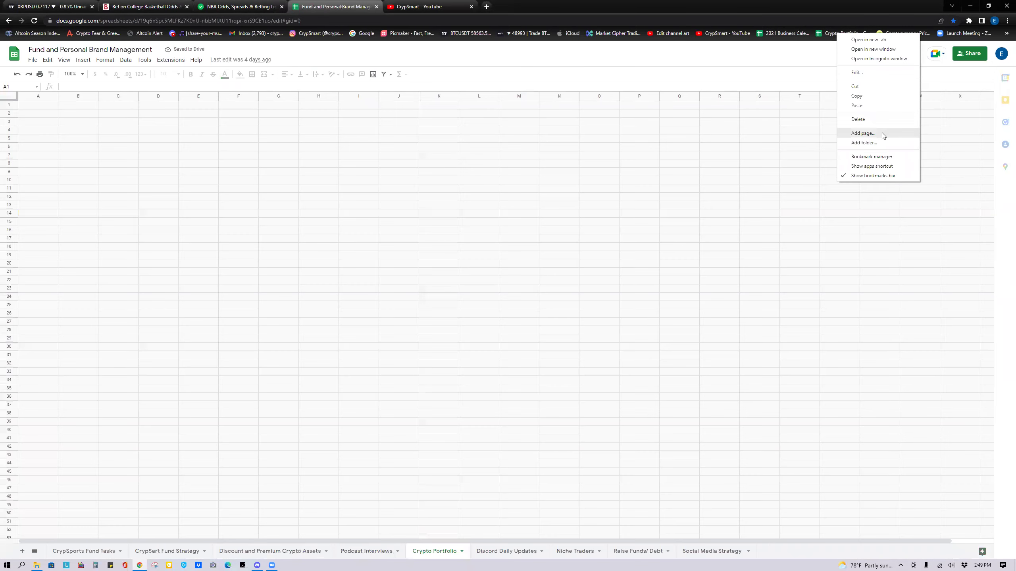
{"action": "left_click", "coordinate": [759, 213]}
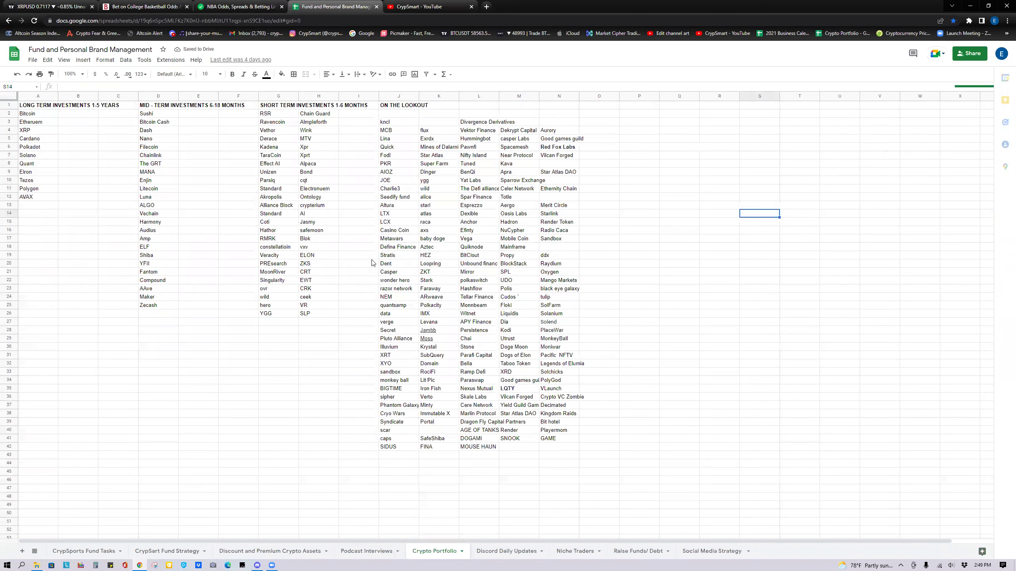
Rename the CrypSart Fund Strategy sheet as CrypSports Fund Strategy
{"action": "right_click", "coordinate": [160, 554]}
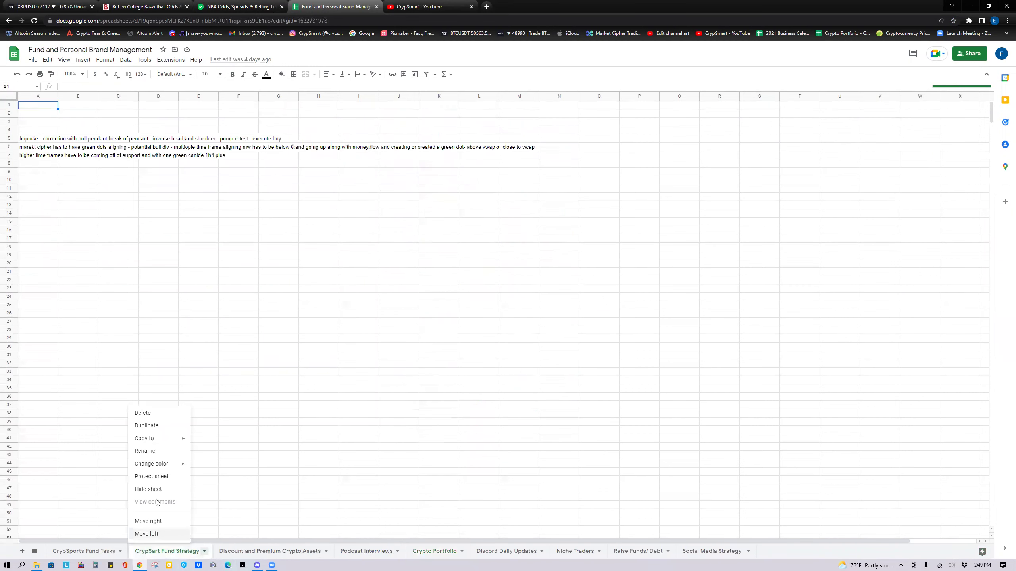
{"action": "left_click", "coordinate": [153, 451]}
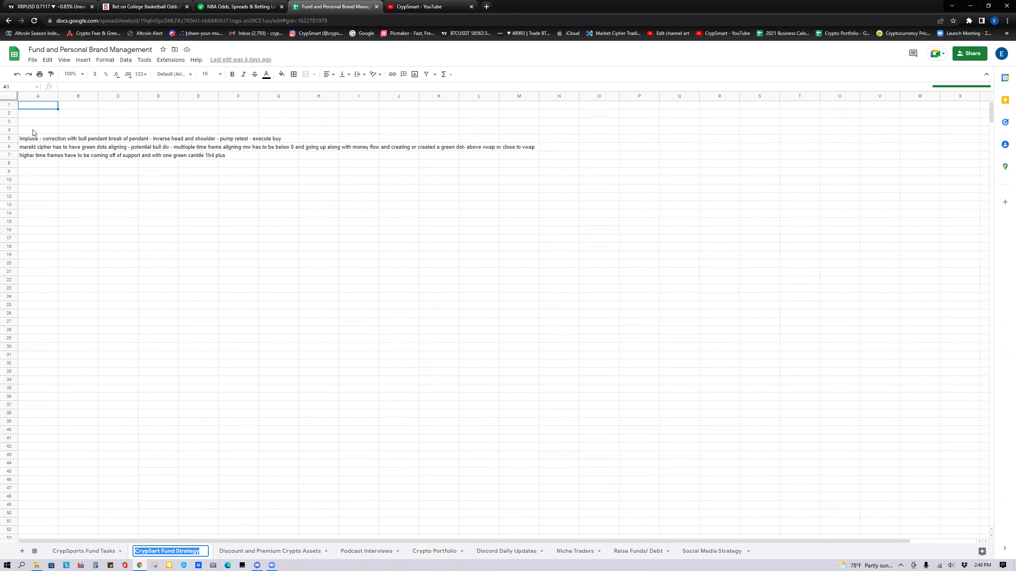
{"action": "left_click", "coordinate": [158, 551]}
{"action": "key", "text": "BackSpace"}
{"action": "key", "text": "BackSpace"}
{"action": "key", "text": "Delete"}
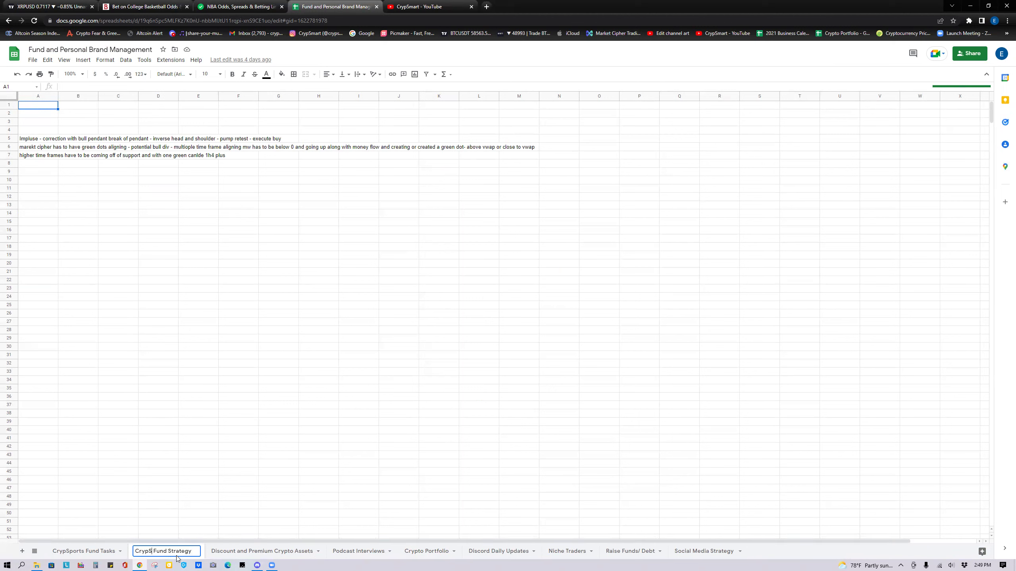
{"action": "type", "text": "o"}
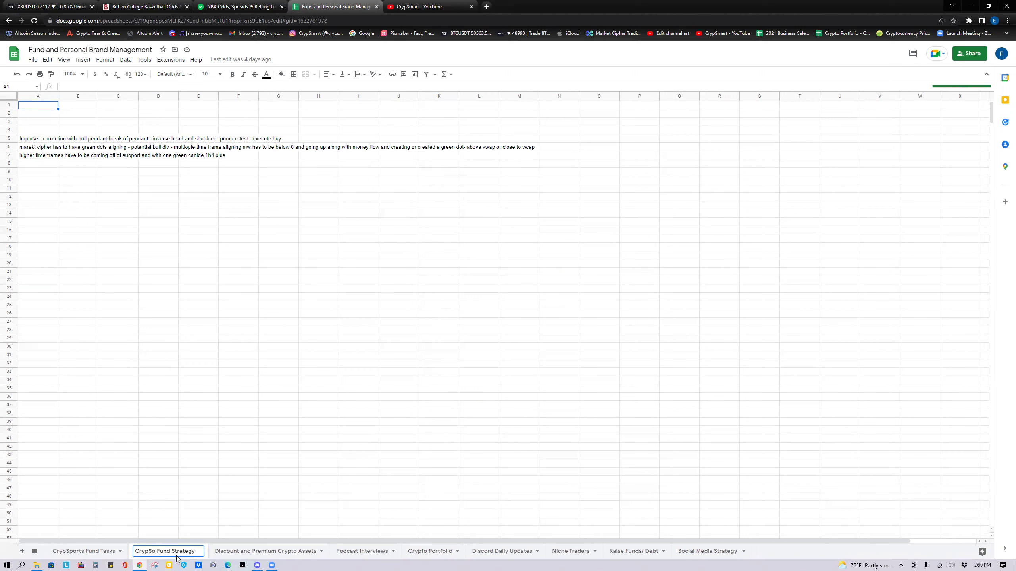
{"action": "type", "text": "ort"}
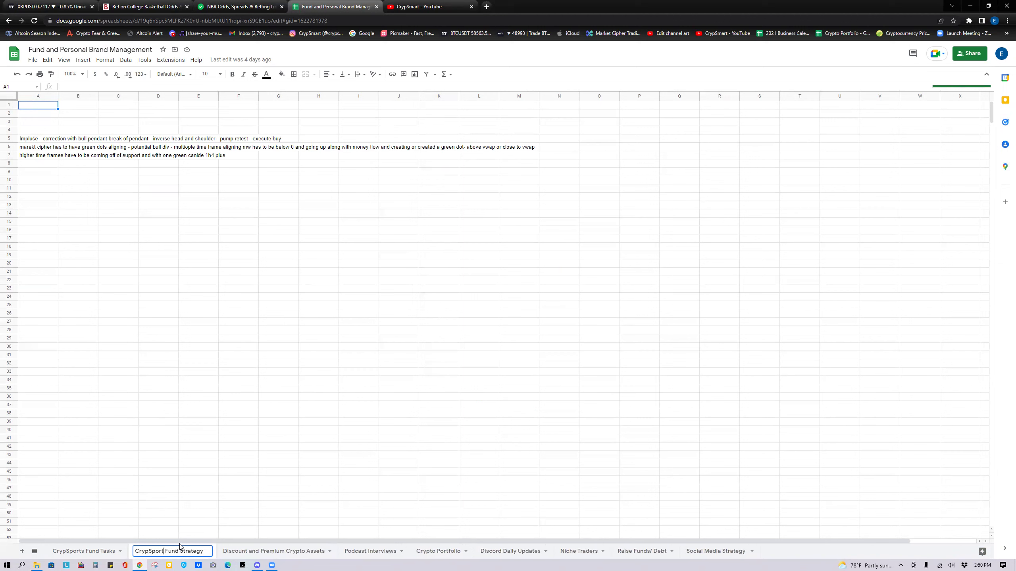
{"action": "type", "text": "s"}
{"action": "left_click", "coordinate": [181, 415]}
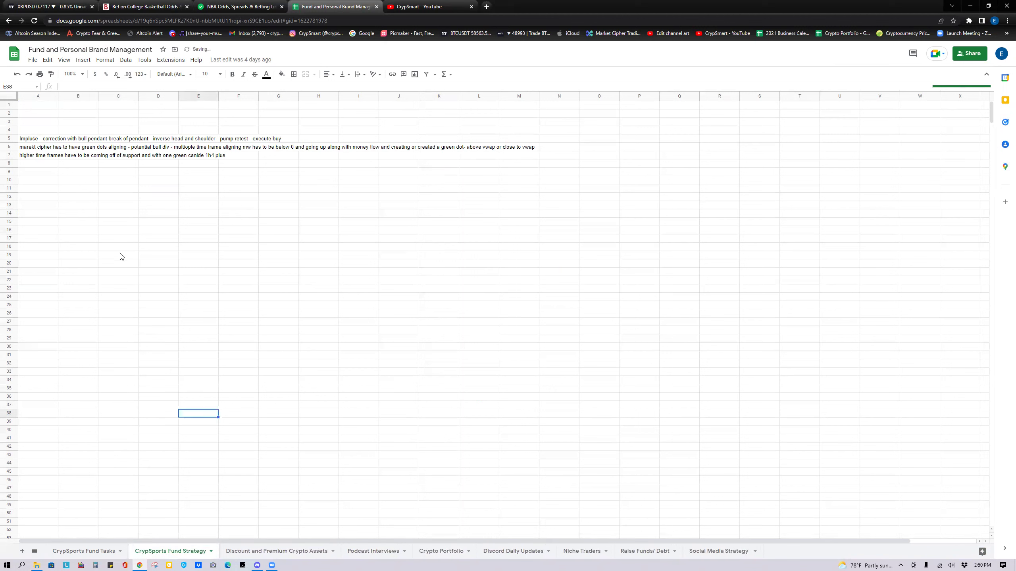
Enter a heading in cell A4 above the strategy notes, made of the trader's first name and "s Trading Strategy"
{"action": "left_click", "coordinate": [27, 133]}
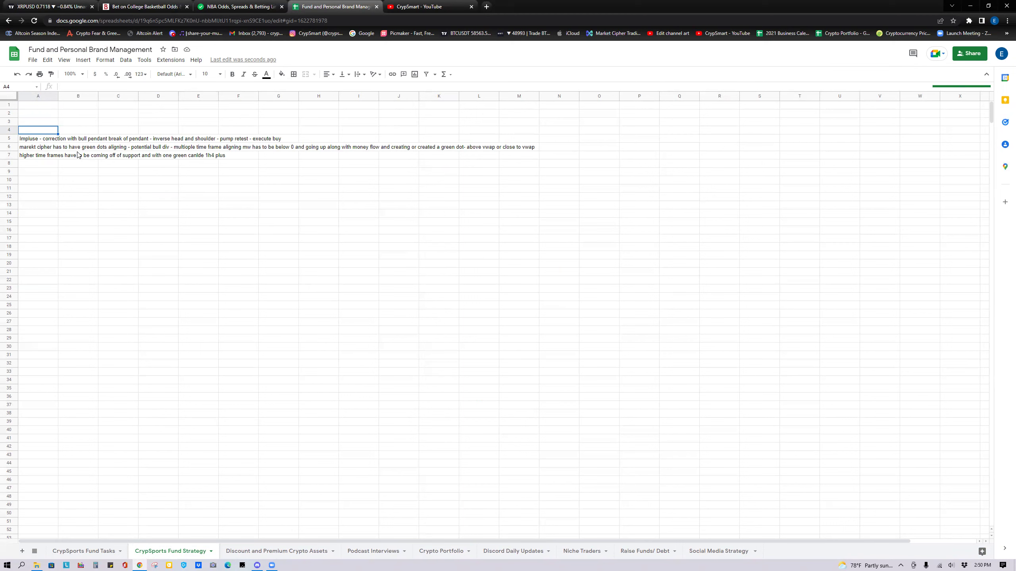
{"action": "left_click", "coordinate": [40, 169]}
{"action": "type", "text": "Z"}
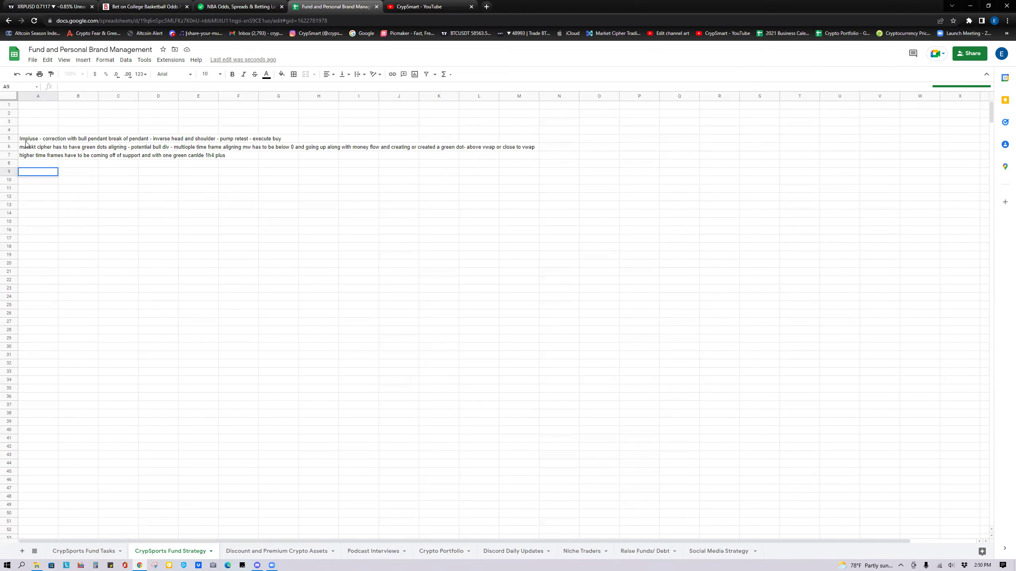
{"action": "left_click", "coordinate": [28, 127]}
{"action": "type", "text": "Esteban "}
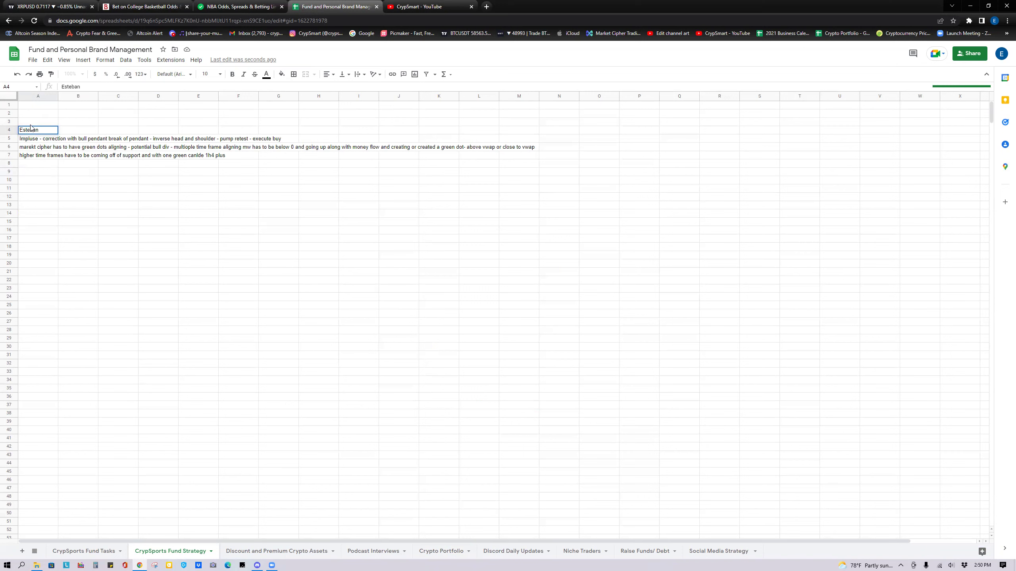
{"action": "type", "text": "s Trading Strategy"}
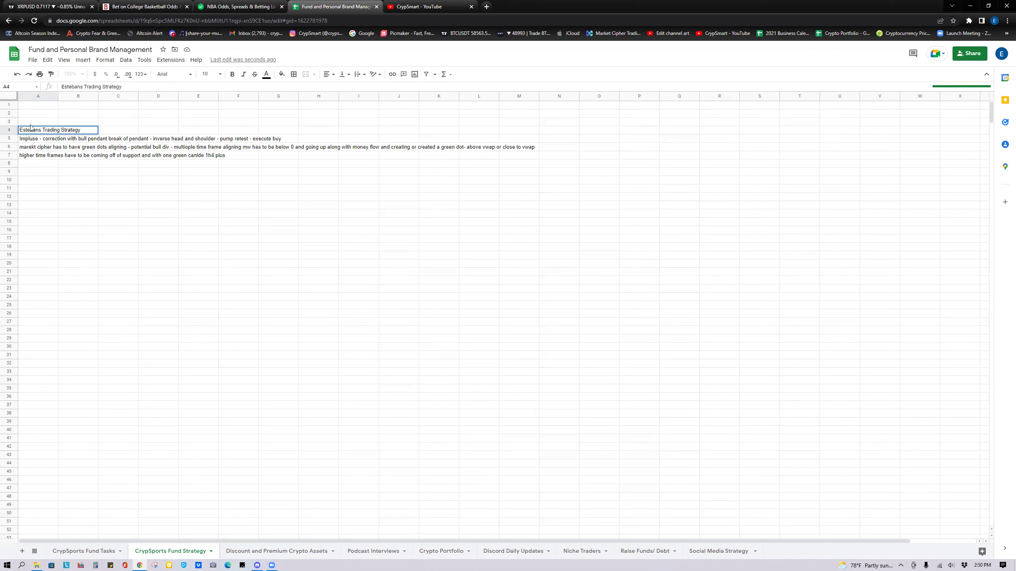
Make the strategy heading in cell A4 bold
{"action": "triple_click", "coordinate": [73, 130]}
{"action": "key", "text": "ctrl+b"}
{"action": "left_click", "coordinate": [124, 227]}
Copy the heading and strategy notes from rows 4 to 7 to the sheet's top at A1, and clear the leftover rows 5 to 11
{"action": "left_click_drag", "start_coordinate": [39, 131], "coordinate": [633, 157]}
{"action": "key", "text": "ctrl+c"}
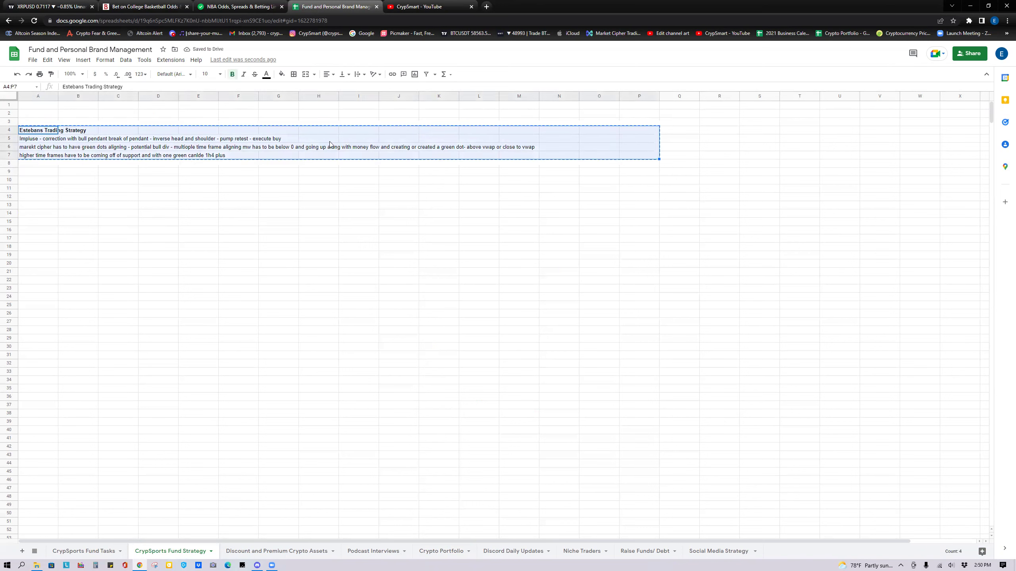
{"action": "left_click", "coordinate": [41, 107]}
{"action": "key", "text": "ctrl+v"}
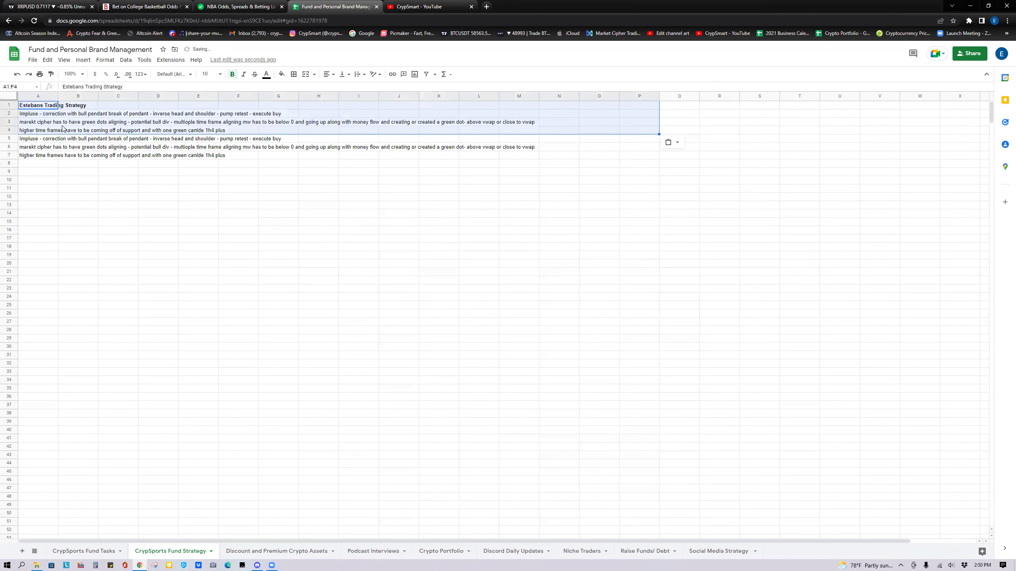
{"action": "left_click_drag", "start_coordinate": [38, 139], "coordinate": [968, 188]}
{"action": "key", "text": "Delete"}
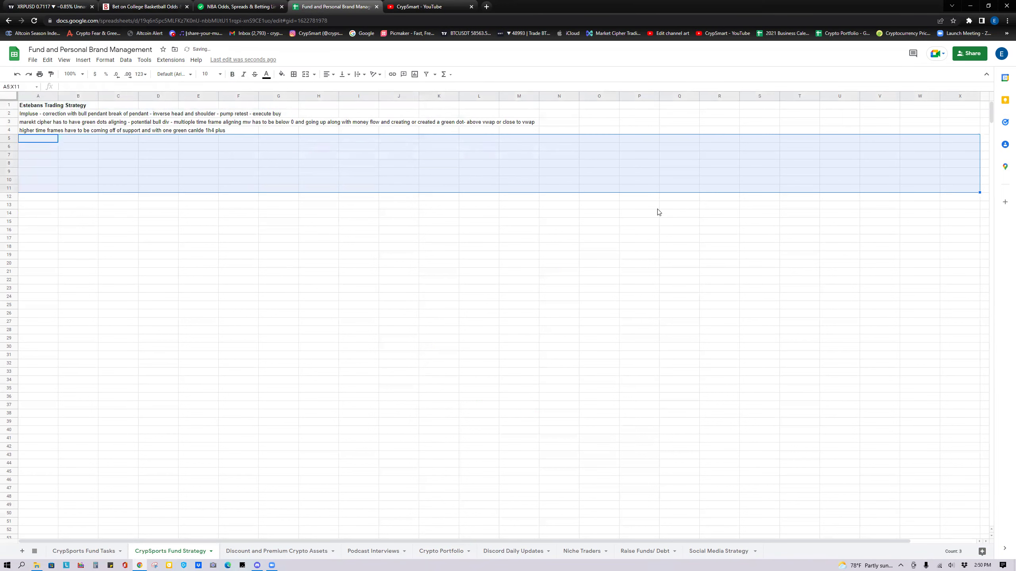
{"action": "left_click", "coordinate": [194, 215]}
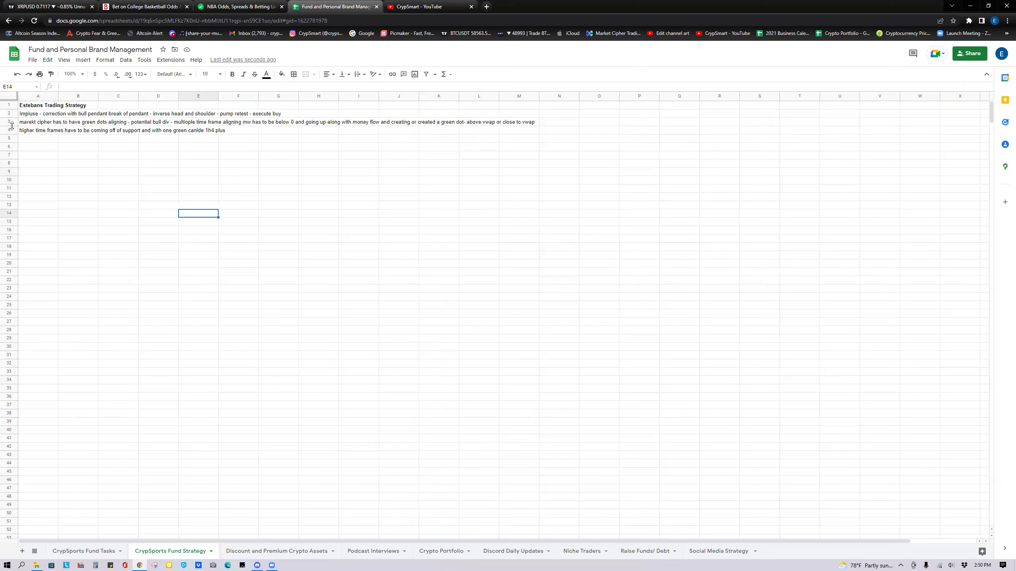
Enter "Previous XRP pattern on 4hr - then go to where we are at in that pattern in real time." in cell A6
{"action": "left_click", "coordinate": [44, 142]}
{"action": "left_click", "coordinate": [41, 149]}
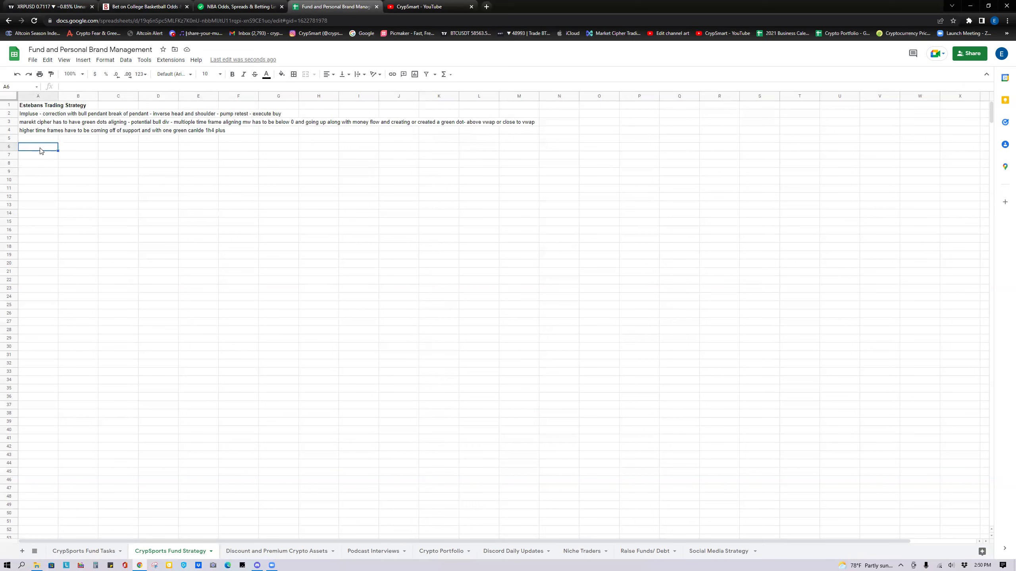
{"action": "type", "text": "ChChannel break"}
{"action": "triple_click", "coordinate": [46, 148]}
{"action": "type", "text": "Per"}
{"action": "type", "text": "iou"}
{"action": "type", "text": "s CR"}
{"action": "key", "text": "BackSpace"}
{"action": "key", "text": "BackSpace"}
{"action": "type", "text": "XRP pattern"}
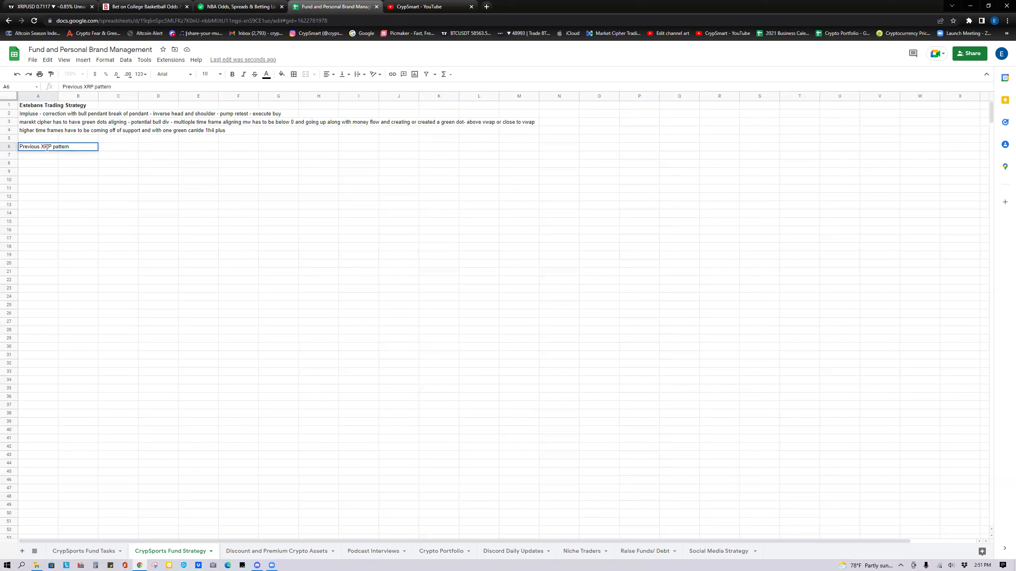
{"action": "type", "text": " on 4hr - then go to where"}
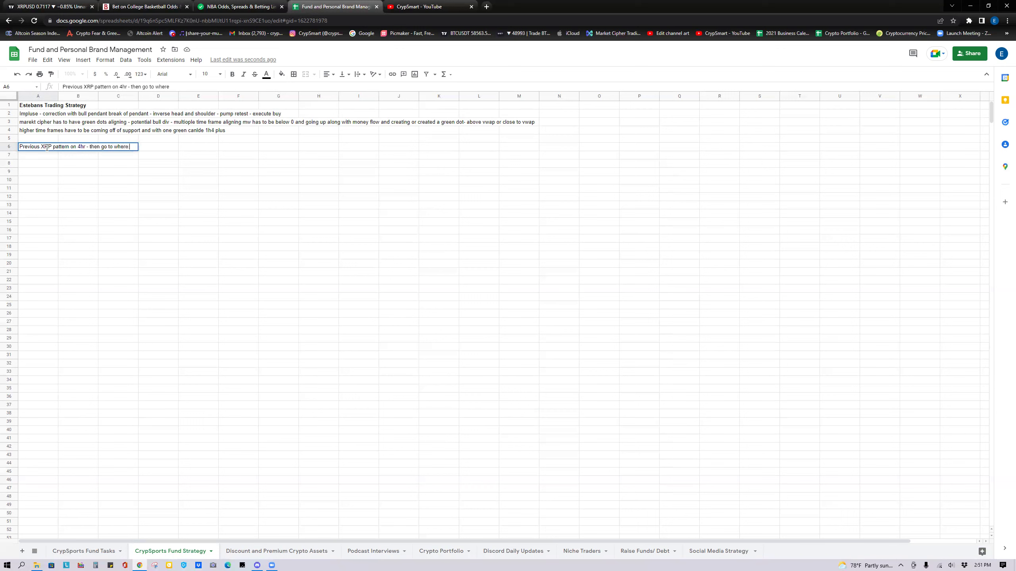
{"action": "type", "text": " we are at in that pattern in real time."}
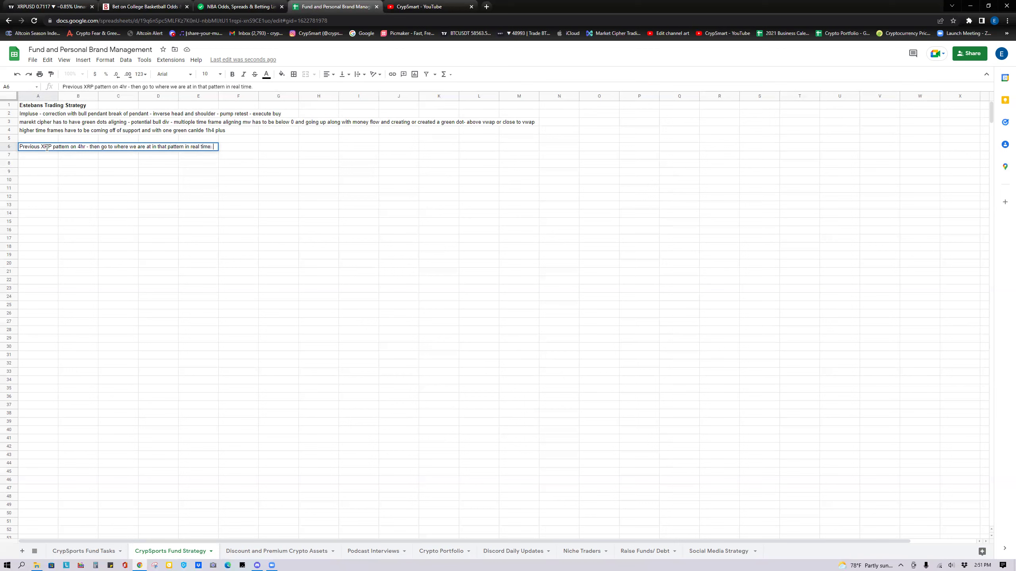
{"action": "key", "text": "Return"}
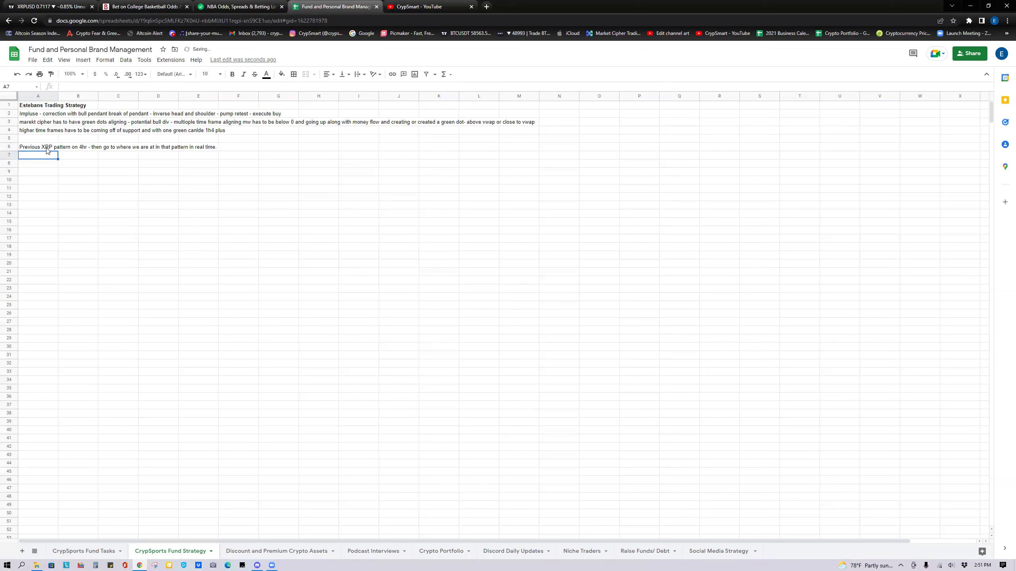
Start a note in cell F6 beside the XRP pattern note reading "look for a break of structure or change of character"
{"action": "left_click", "coordinate": [240, 148]}
{"action": "type", "text": "Iook for a break of structure"}
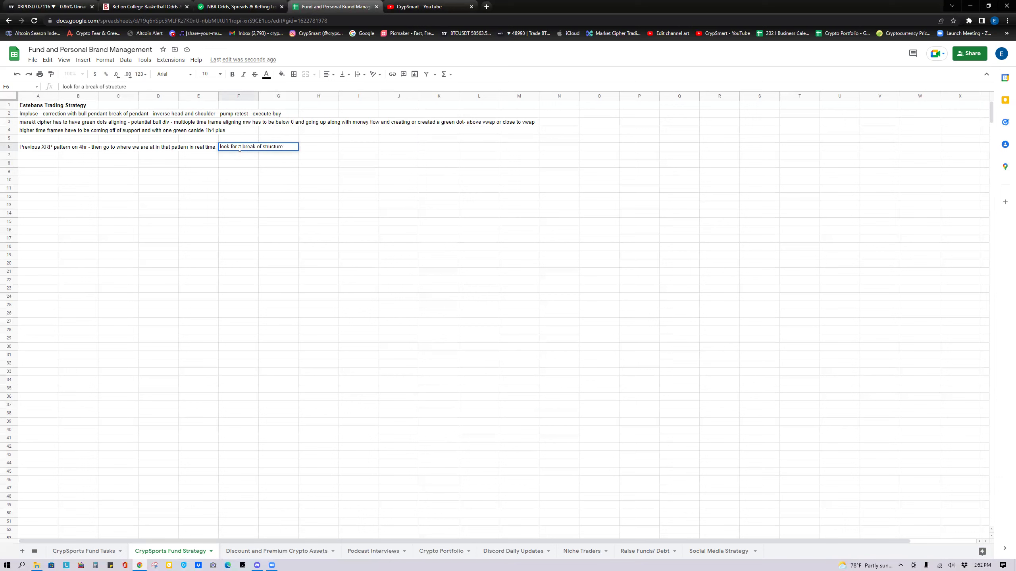
{"action": "type", "text": "or change of c"}
{"action": "type", "text": "hara"}
{"action": "type", "text": "c"}
{"action": "key", "text": "BackSpace"}
{"action": "type", "text": "acter"}
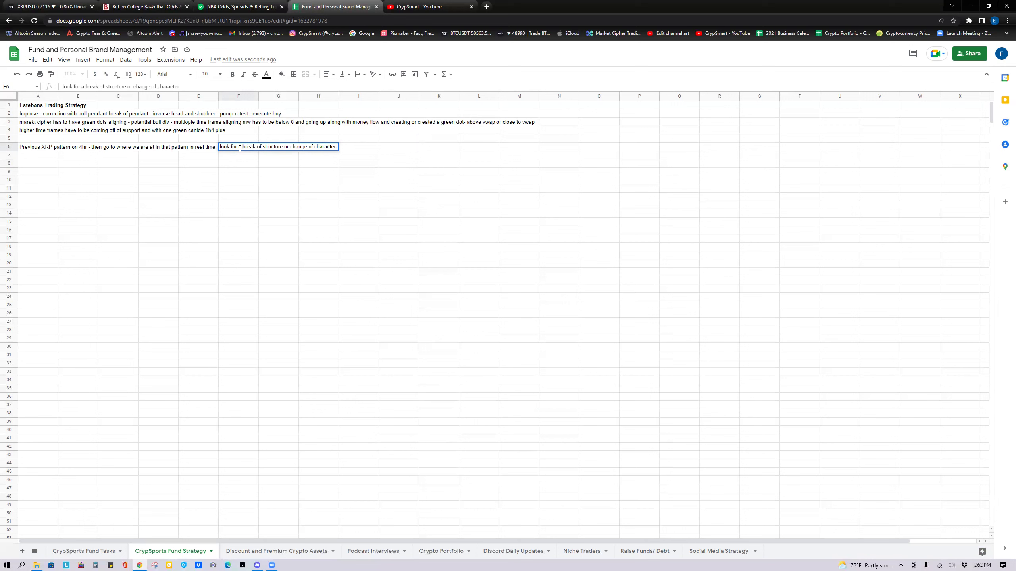
Continue the F6 note with "if were are in a bull leg then wait for retest of support and a green candle and"
{"action": "type", "text": "if were are in a bull leg then "}
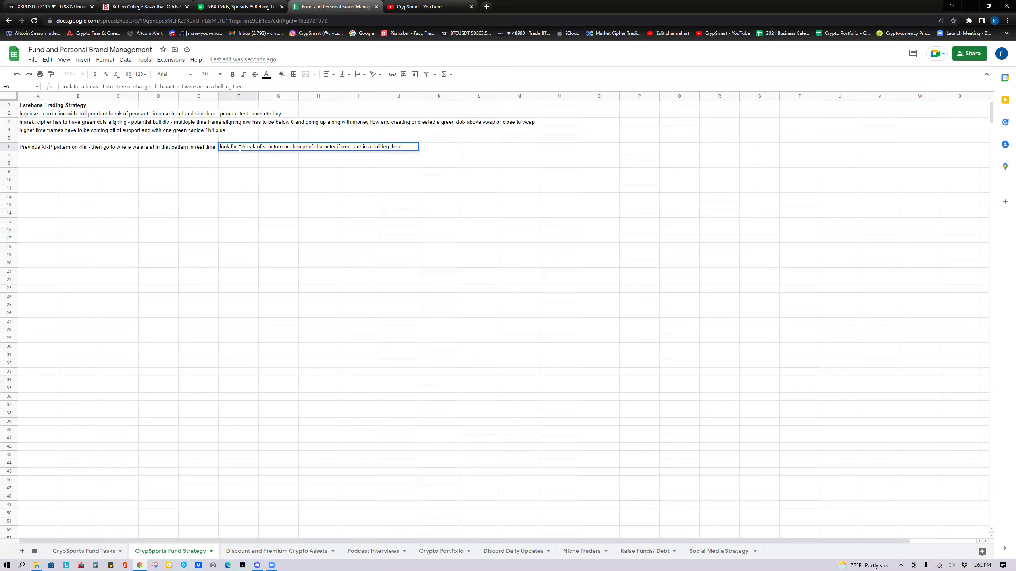
{"action": "type", "text": "wait for "}
{"action": "type", "text": "retest"}
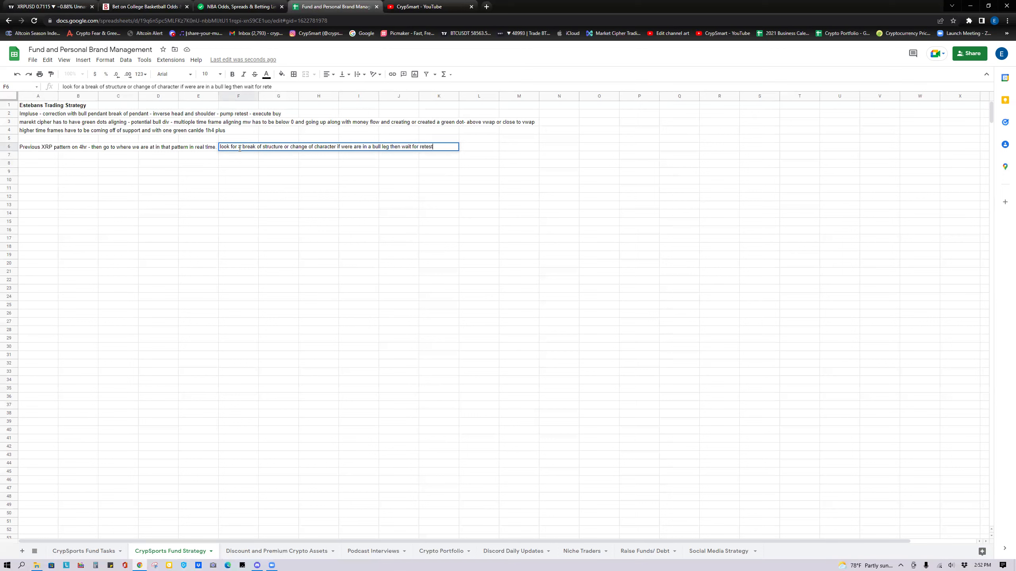
{"action": "type", "text": " of support and a"}
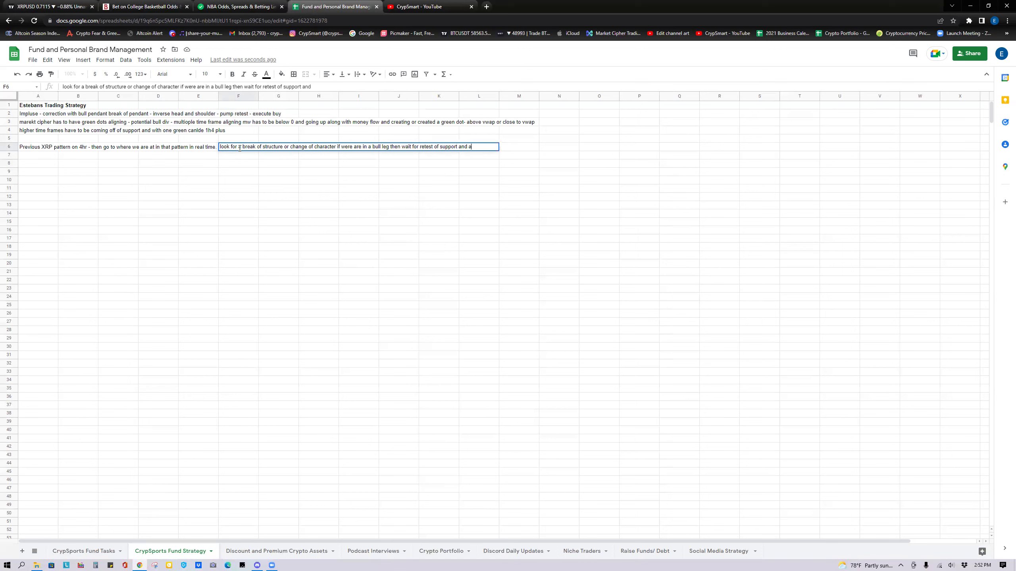
{"action": "type", "text": " green candle adn"}
{"action": "key", "text": "BackSpace"}
{"action": "key", "text": "BackSpace"}
{"action": "key", "text": "BackSpace"}
{"action": "type", "text": "nd "}
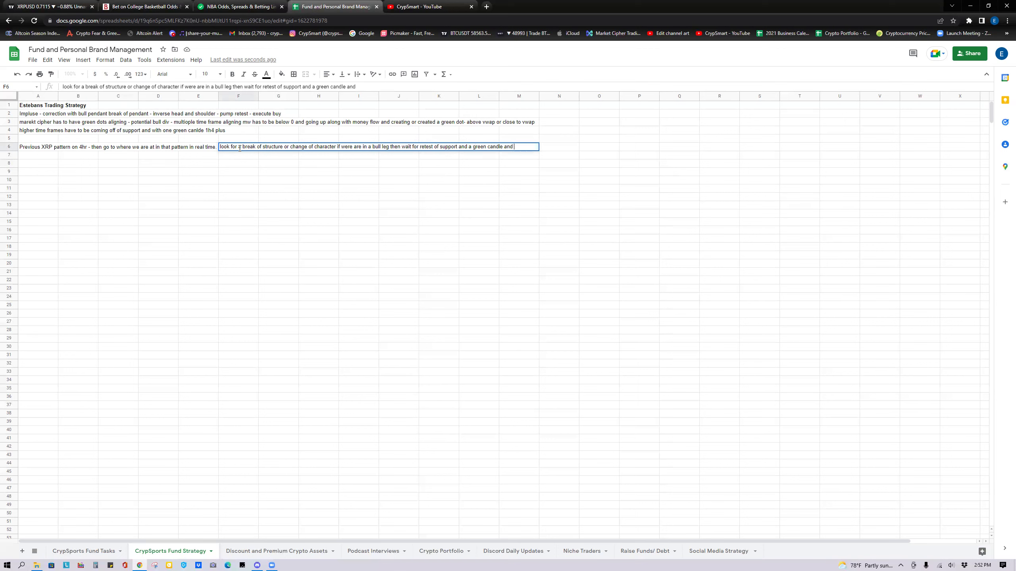
Extend the F6 note with "enter buy (market cipher but be alinged smaller time frames"
{"action": "type", "text": "enter buy "}
{"action": "type", "text": "(m"}
{"action": "key", "text": "BackSpace"}
{"action": "type", "text": "market"}
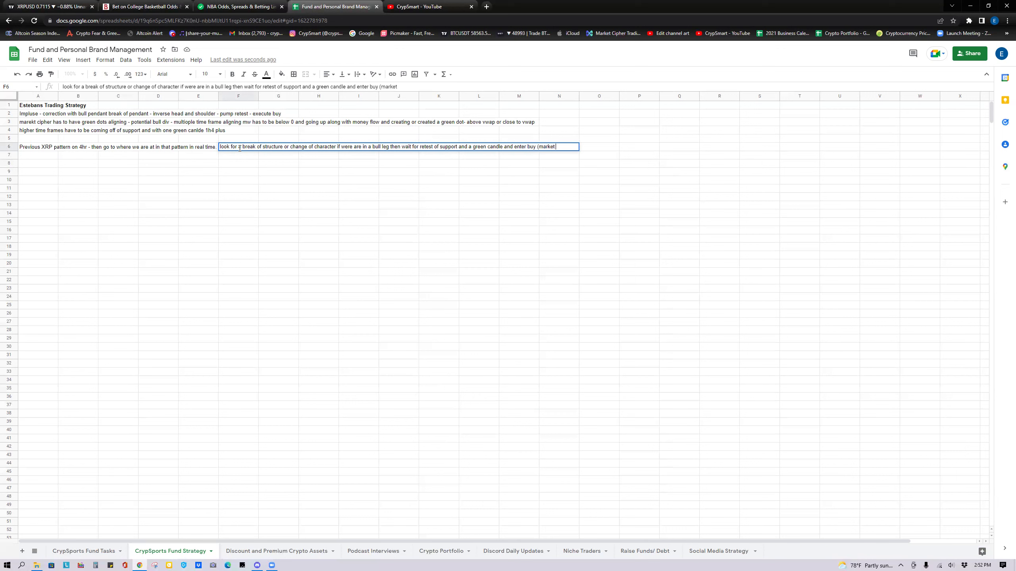
{"action": "type", "text": " ciperher but be alinged"}
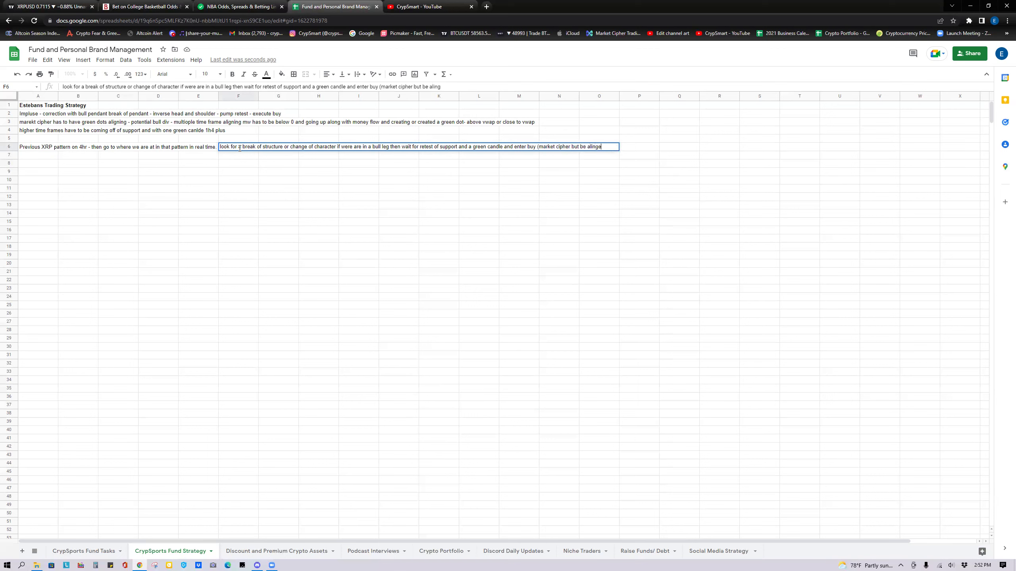
{"action": "type", "text": "snmaller time frames"}
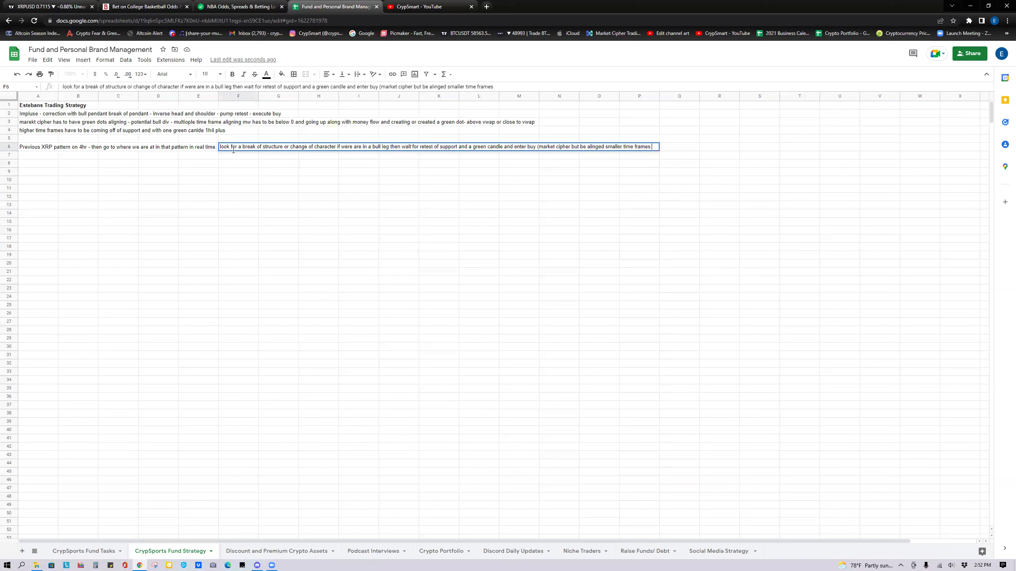
Replace "but" with "must" in the F6 note and add "to higher time frames" at its end
{"action": "double_click", "coordinate": [574, 146]}
{"action": "type", "text": "must"}
{"action": "left_click", "coordinate": [657, 147]}
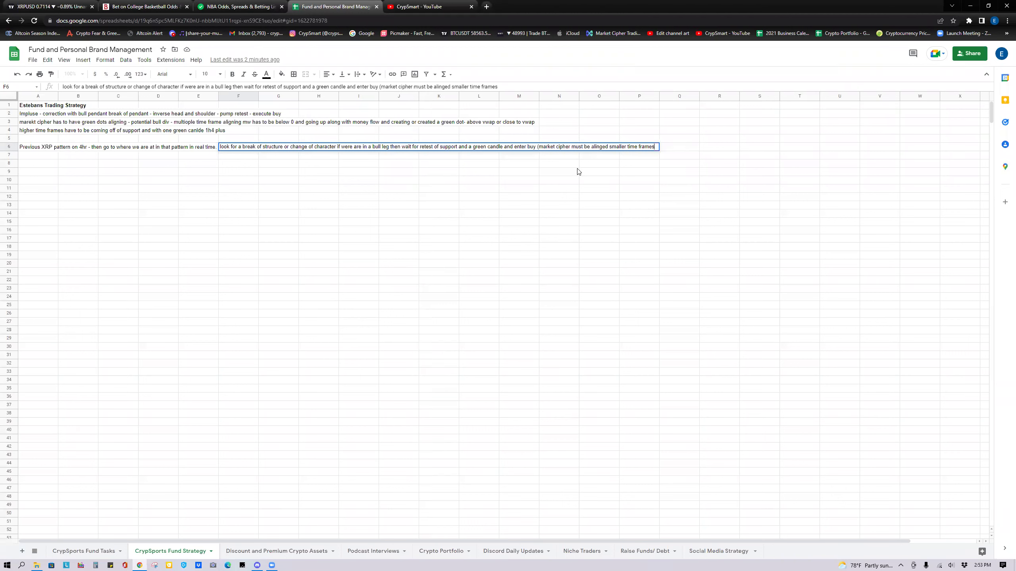
{"action": "type", "text": "to higher time frames"}
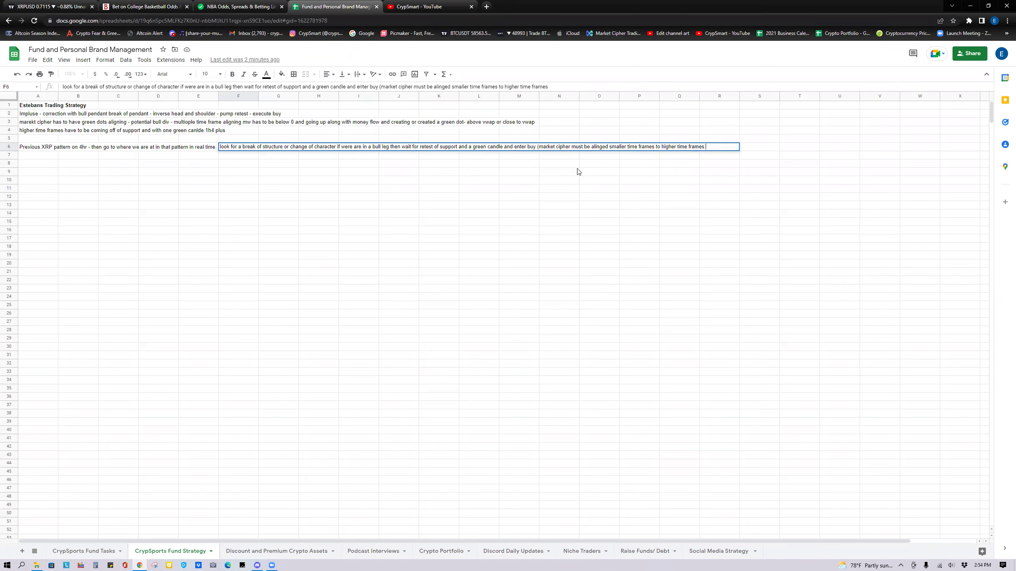
Switch to Discord, review the posts in the channel-owners channel, and open the trade-ideas channel's settings
{"action": "left_click", "coordinate": [258, 564]}
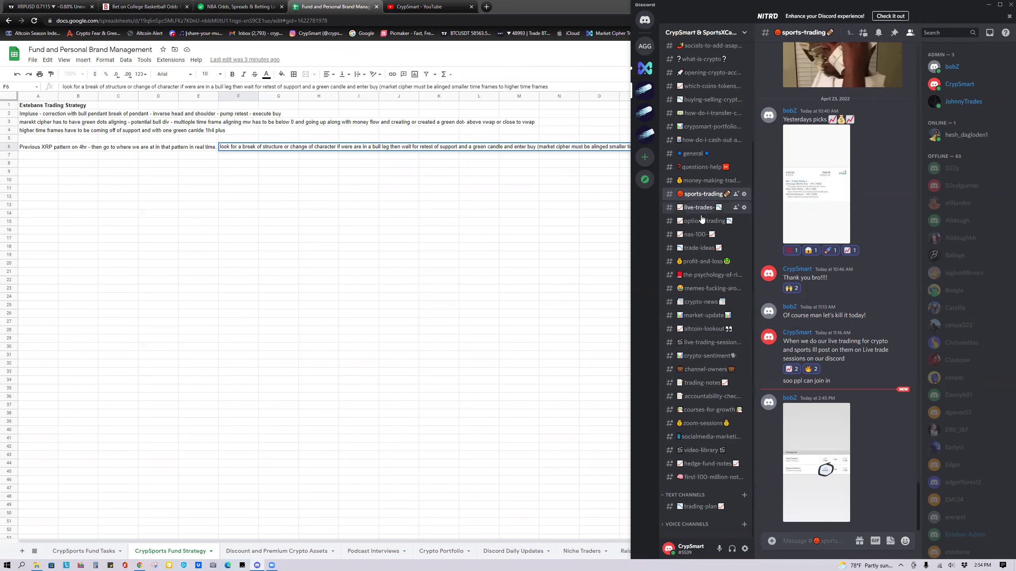
{"action": "left_click", "coordinate": [726, 377]}
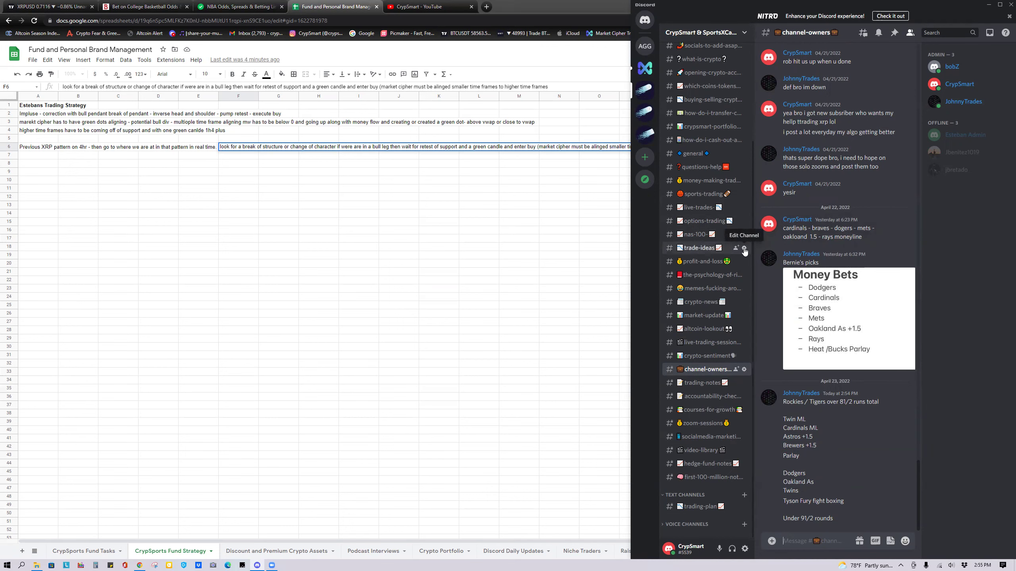
{"action": "left_click", "coordinate": [744, 249]}
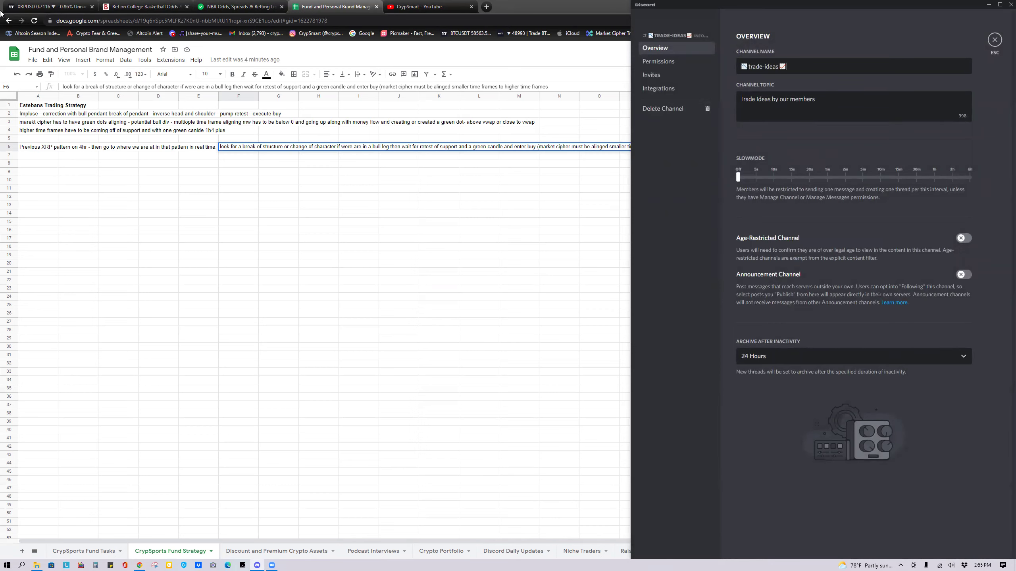
Return to the XRPUSD chart in TradingView and select the long position drawing to check the trade
{"action": "left_click", "coordinate": [50, 7]}
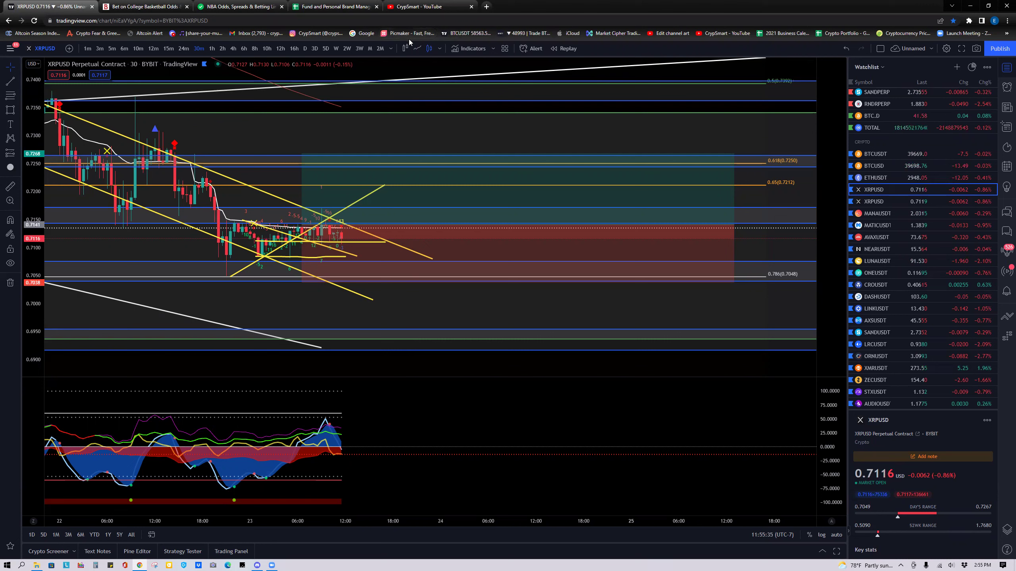
{"action": "left_click", "coordinate": [431, 229]}
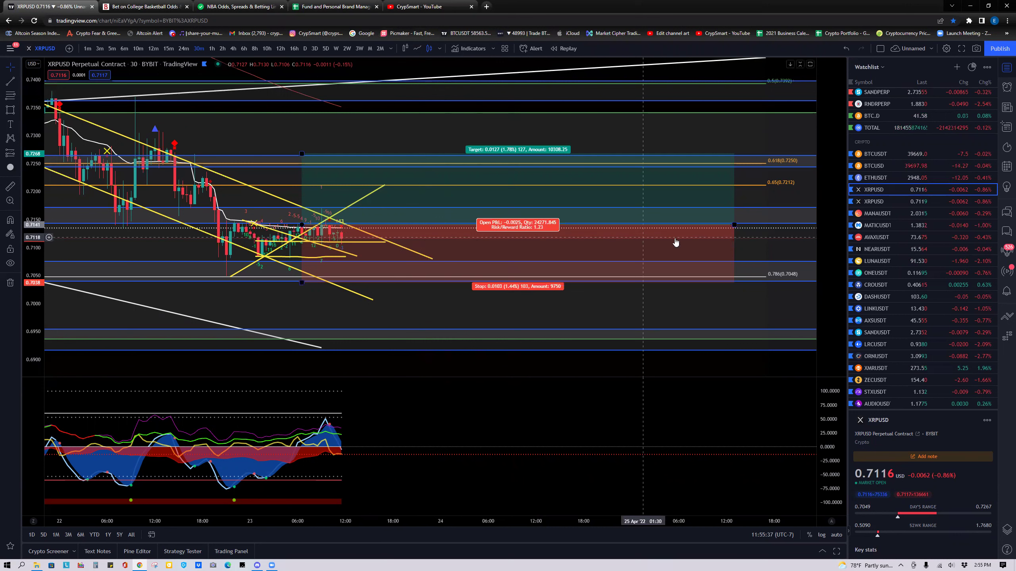